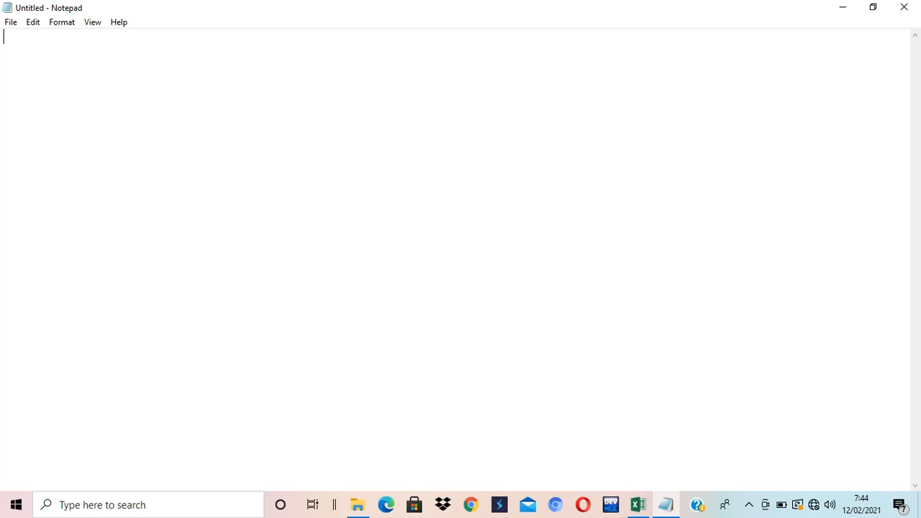
Write the heading "PDA" with the line "=> PERSAMAAN DASAR AKUNTANSI" below it in the empty note
type("PF")
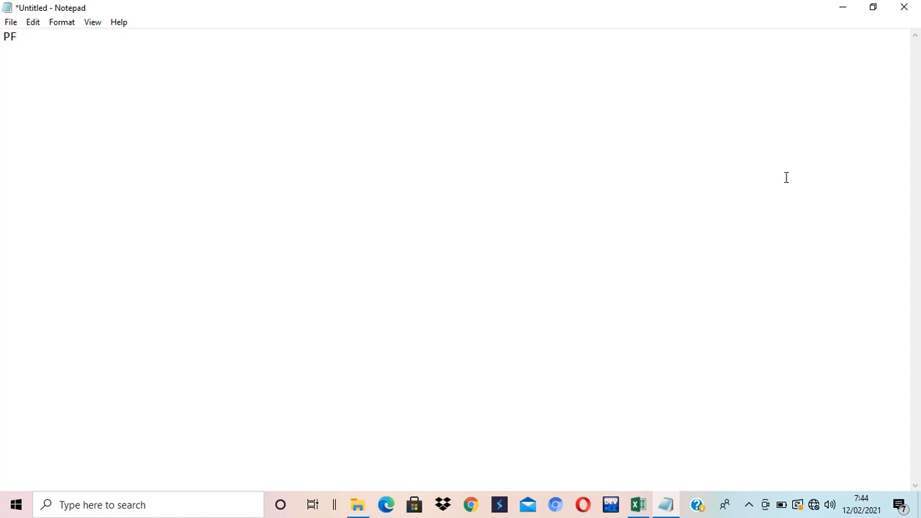
key("BackSpace")
type("DA ")
type("=")
type("> PERSAMAAN ")
type(" DA")
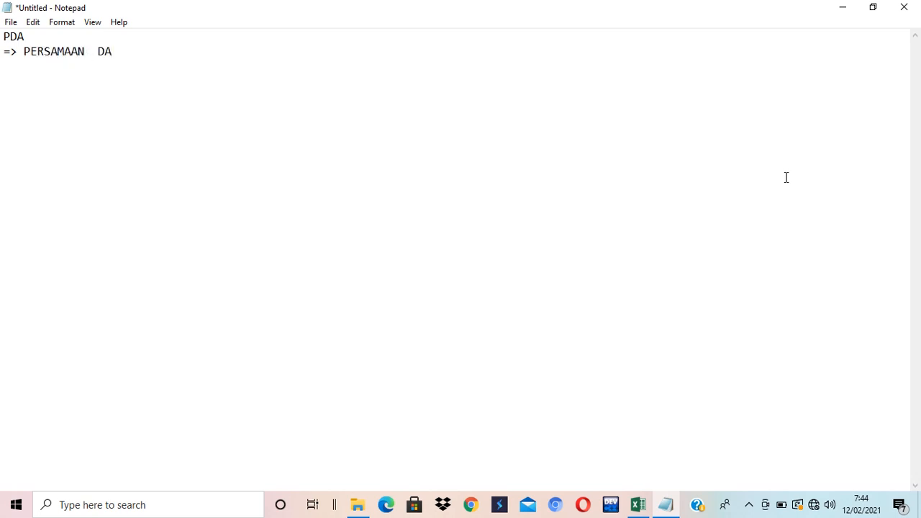
type("SAR AKUNTANSI")
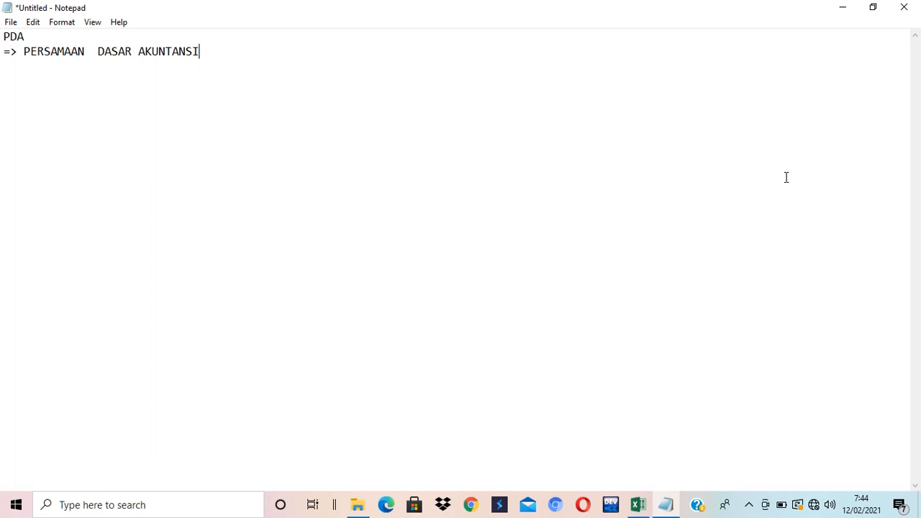
Extend the definition line with ": HARTA = UTANG + MODAL / AKTIVA = PASSIVA"
type(":")
type("HARTA = UTANG + MODAL")
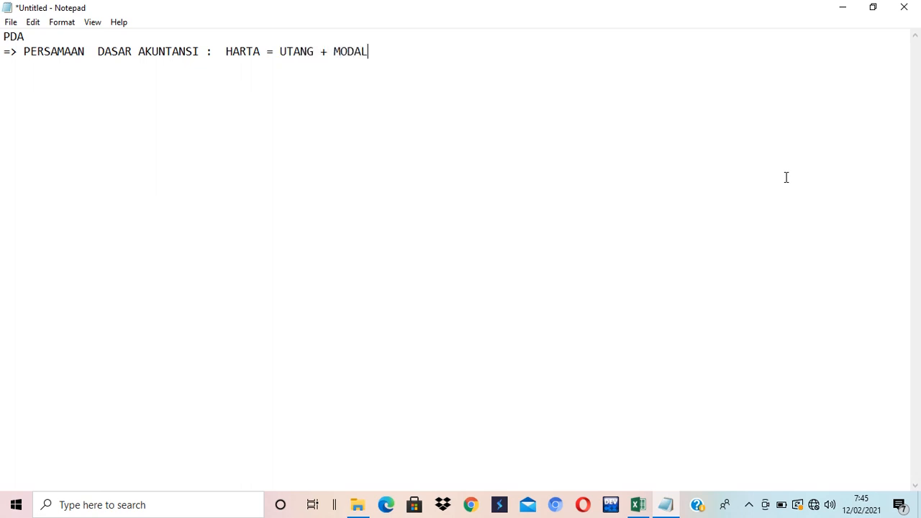
key("Return")
type("/ AKTIVA")
type(" = PASSIC")
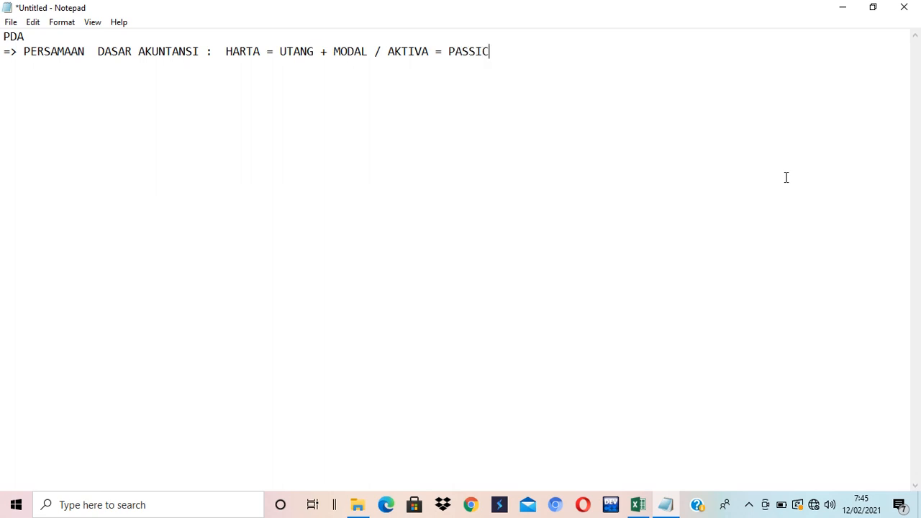
type("A")
key("BackSpace")
key("BackSpace")
type("VA")
Switch to the Excel workbook and read through the Bla Taxi transactions on the soal sheet
left_click(876, 13)
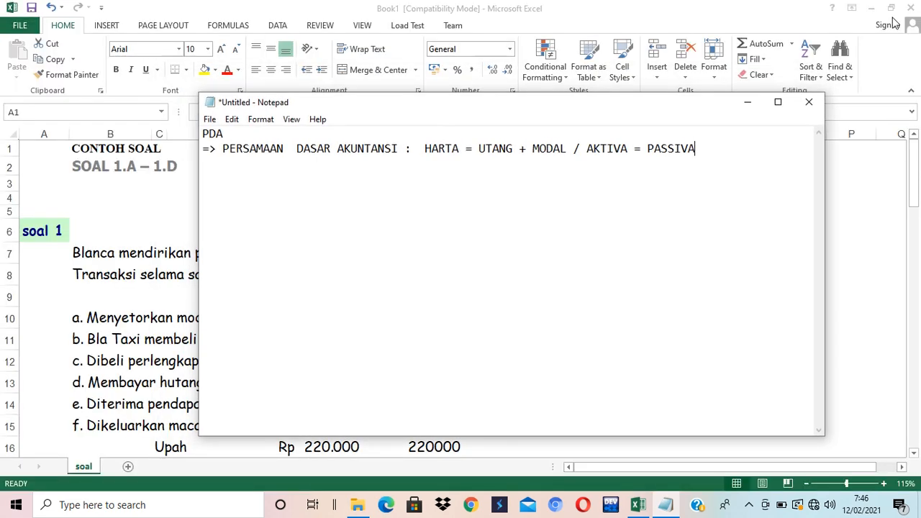
left_click(753, 106)
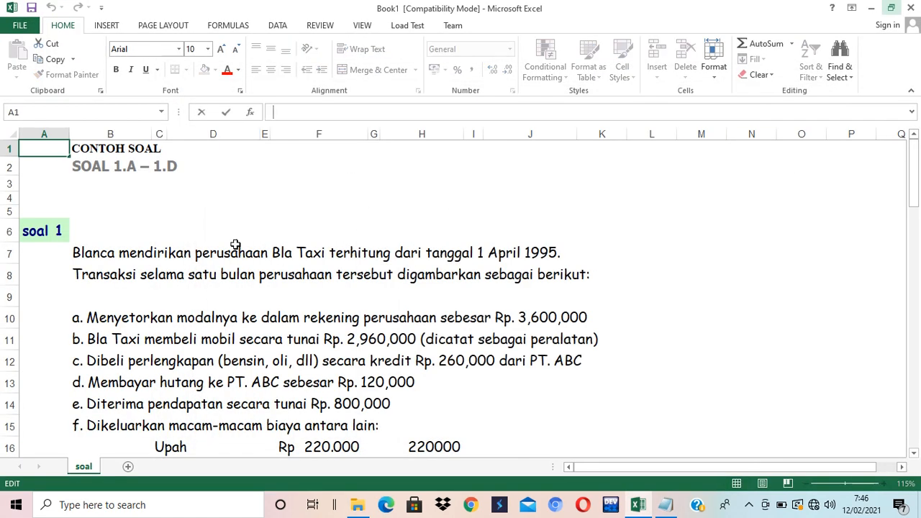
left_click(282, 301)
scroll(282, 301, "down", 1)
scroll(282, 301, "down", 1)
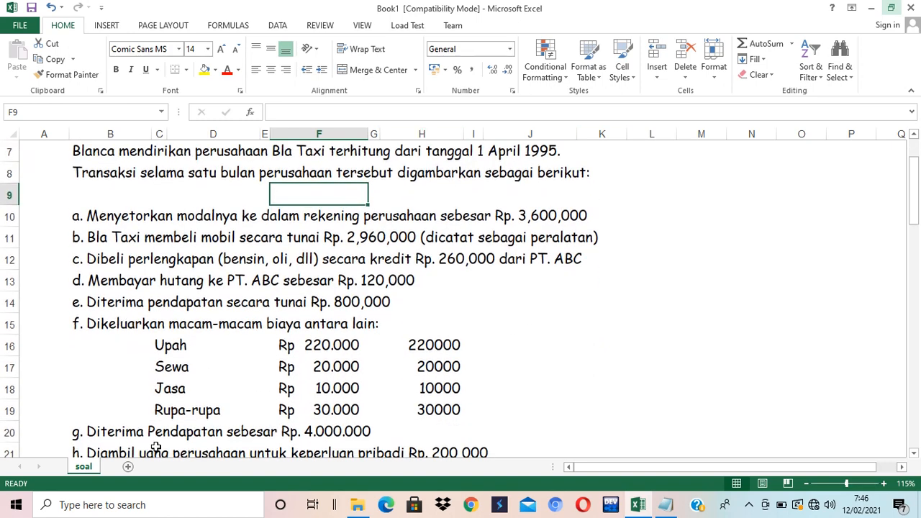
left_click(381, 239)
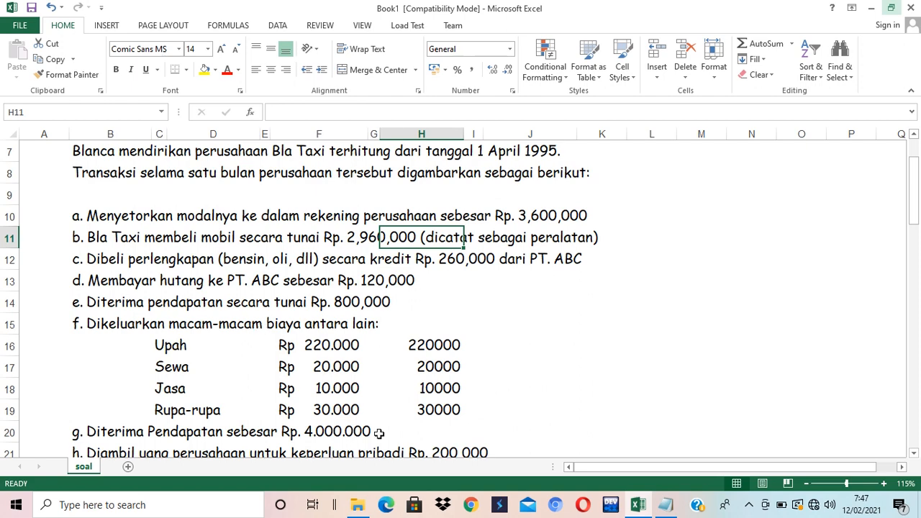
Add a new worksheet to the workbook and name it PDA
left_click(130, 468)
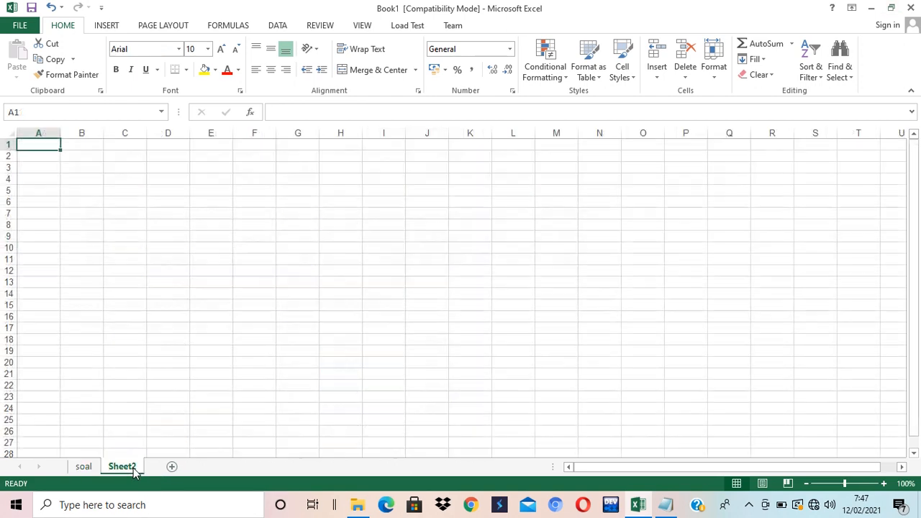
double_click(124, 467)
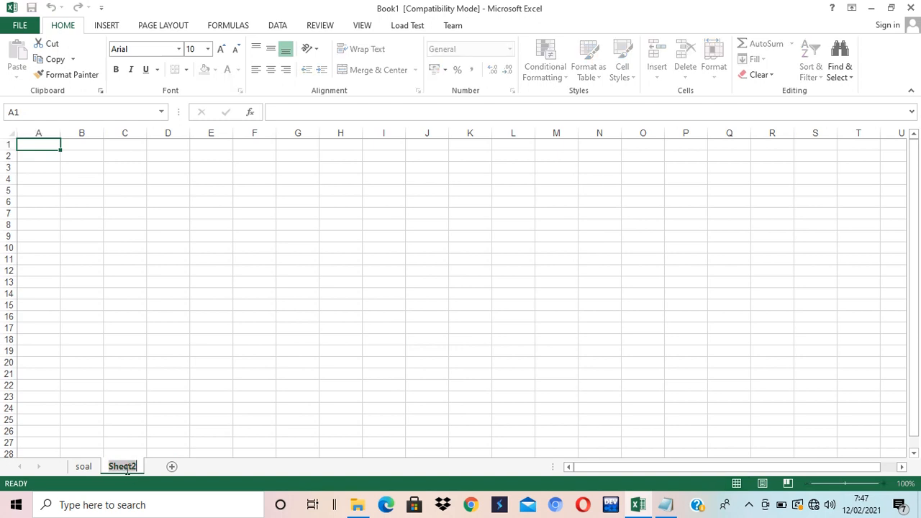
type("PDA")
key("Return")
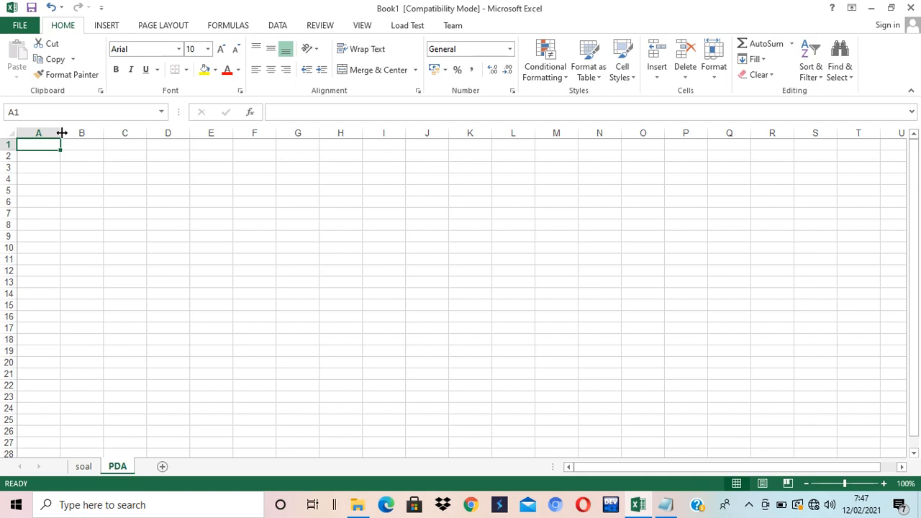
Narrow column A of the PDA sheet to about half its width
left_click_drag(61, 133, 35, 134)
left_click(884, 484)
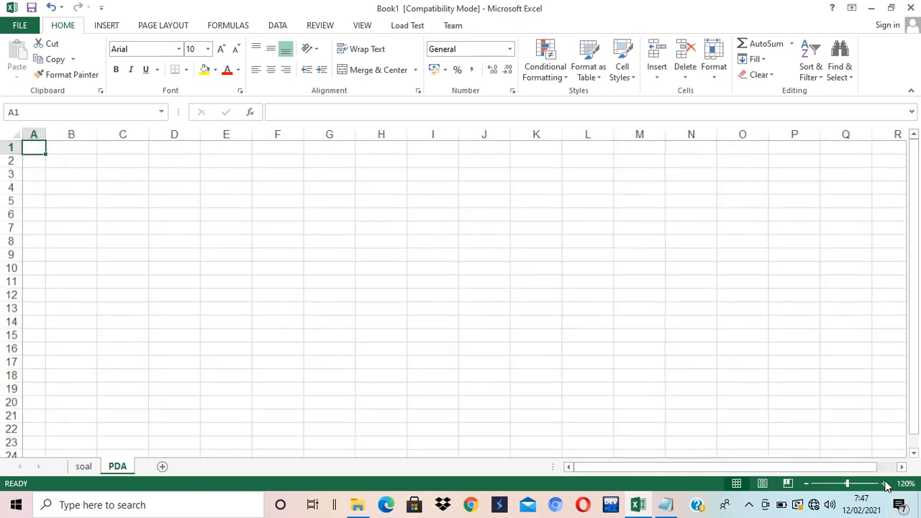
left_click(884, 484)
left_click(884, 484)
left_click(884, 484)
Enter AKTIVA in cell B2 and a literal equals sign as text in C2
left_click(84, 167)
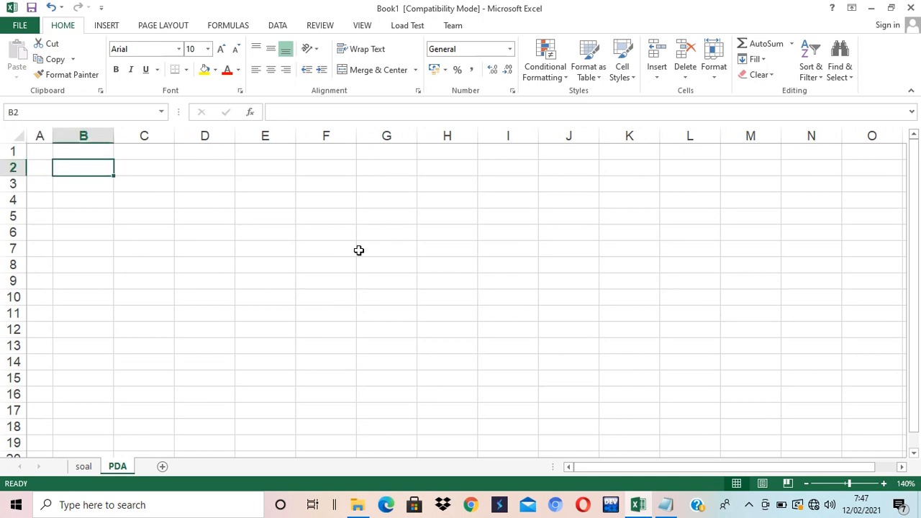
type("AKTIBA")
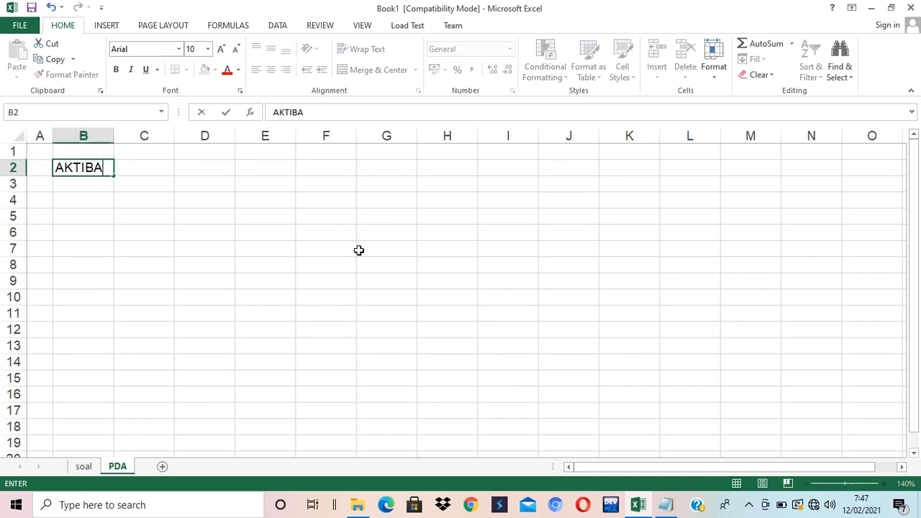
key("BackSpace")
key("BackSpace")
type("VA")
key("Tab")
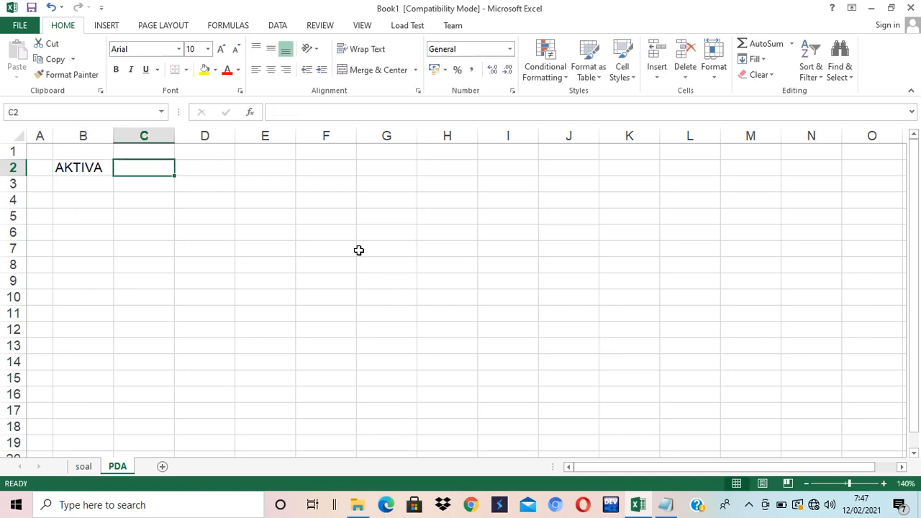
type("'=")
key("Return")
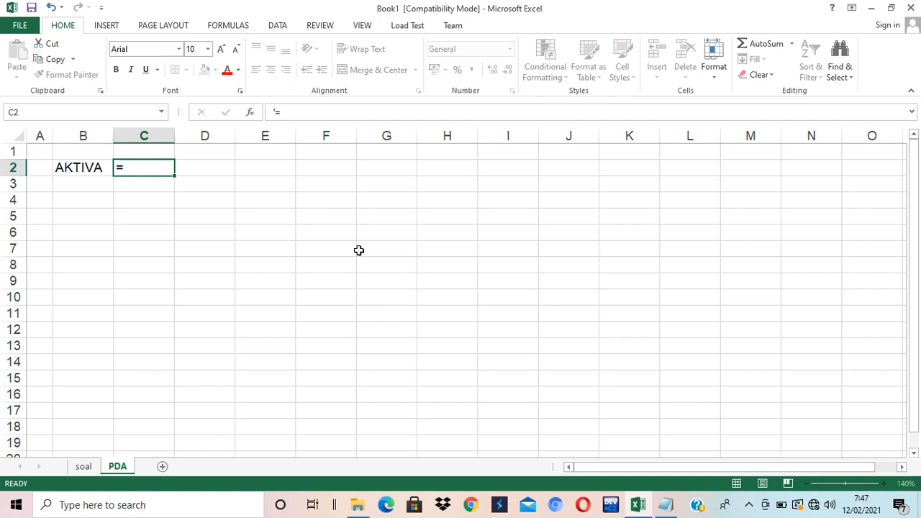
key("Up")
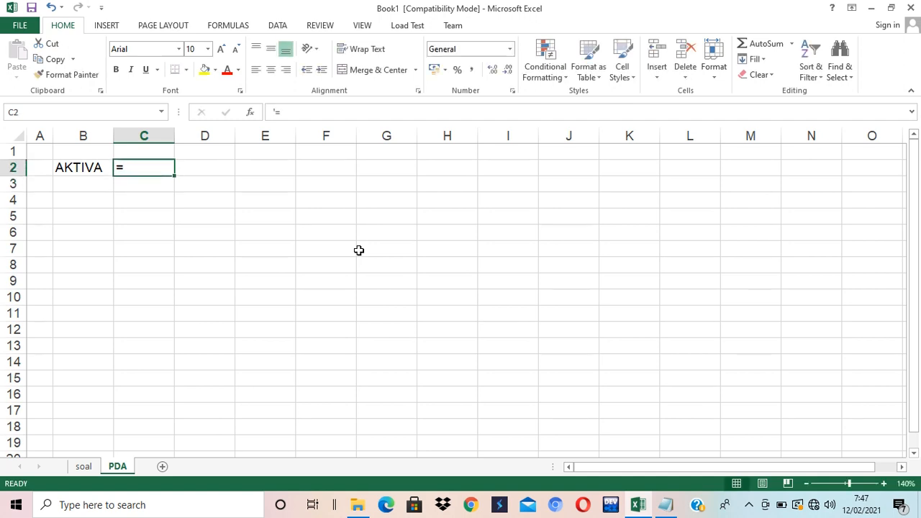
Enter PASSIVA in cell D2 and narrow column C to fit the equals sign
key("Right")
type("DP")
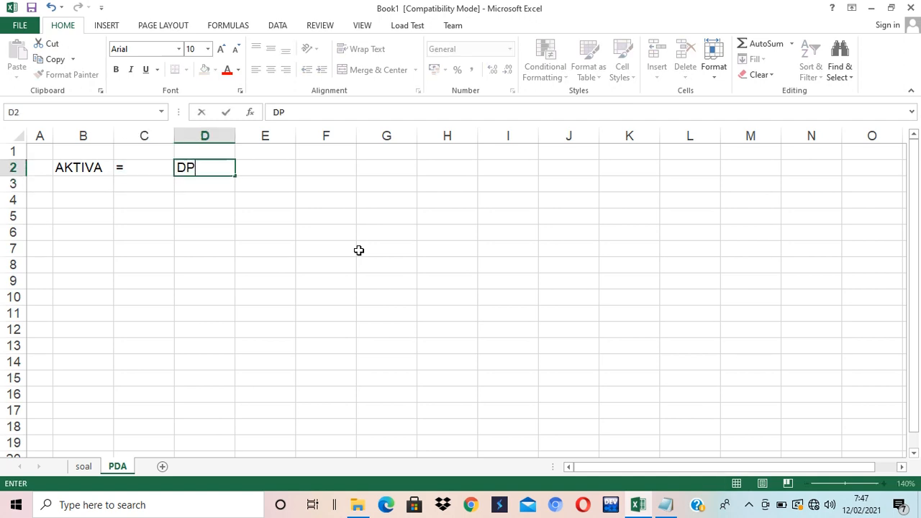
key("BackSpace")
key("BackSpace")
type("PASSIVA")
key("Return")
key("Left")
key("Left")
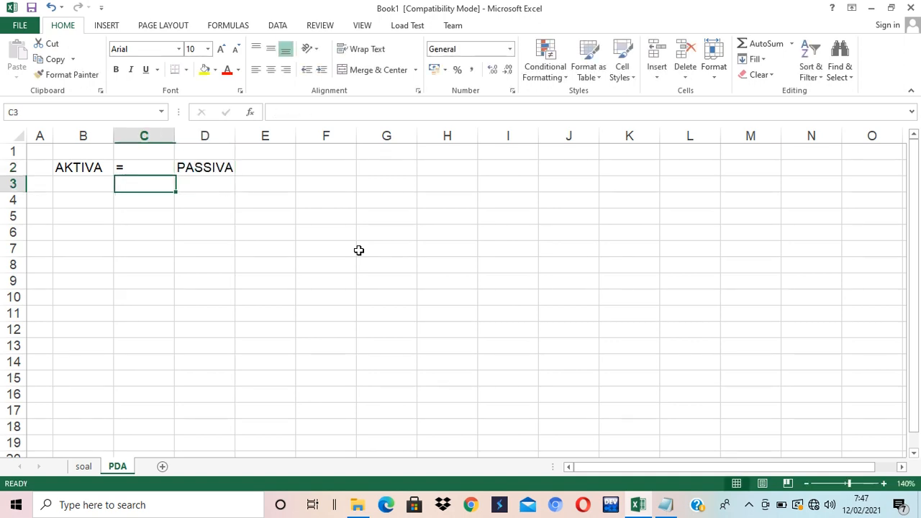
left_click_drag(174, 136, 135, 138)
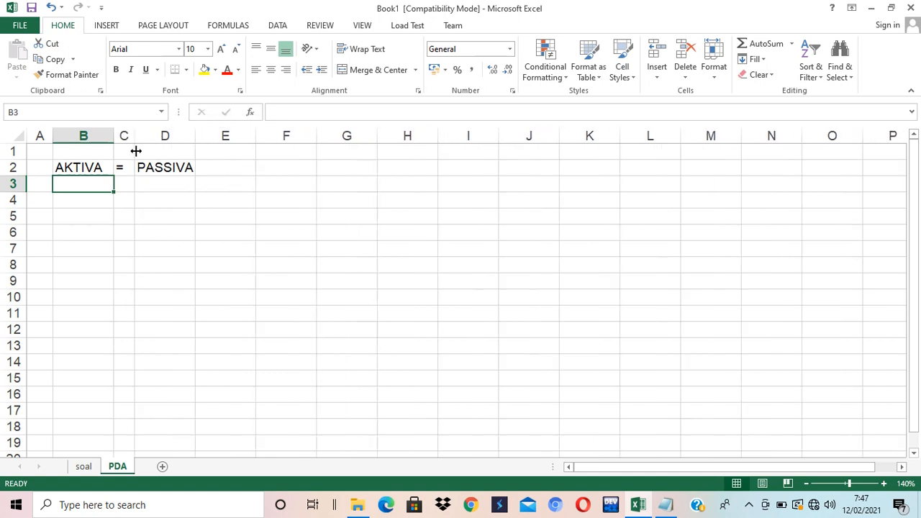
left_click(199, 217)
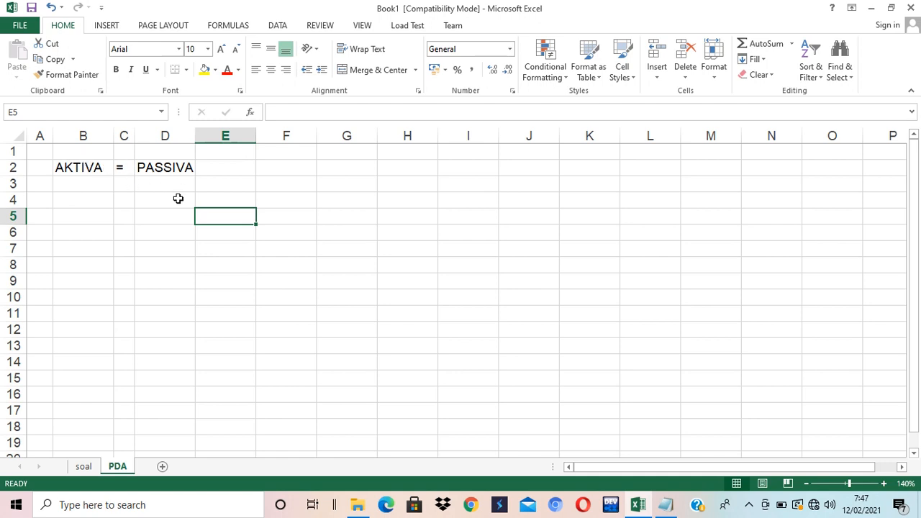
Start the second equation row with ASSET in B3, a literal equals sign in C3 and UTANG in D3
left_click(69, 186)
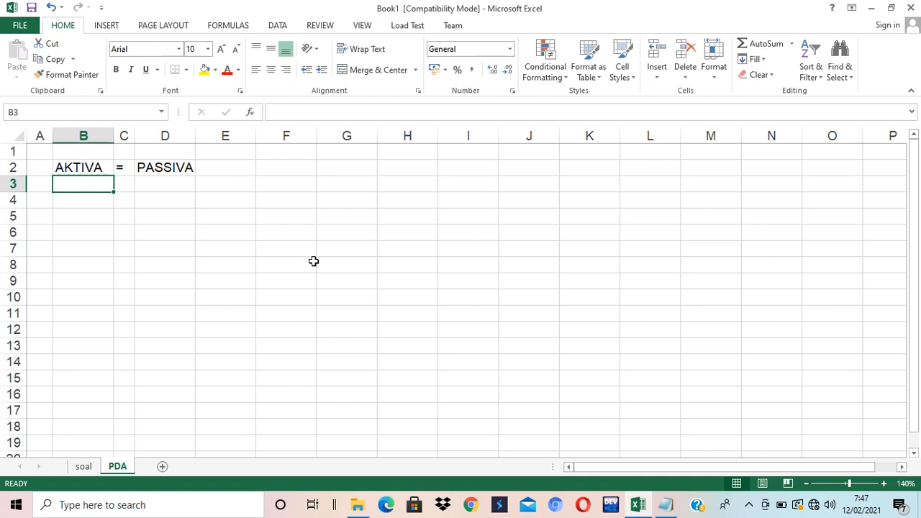
type("ASSET")
key("Tab")
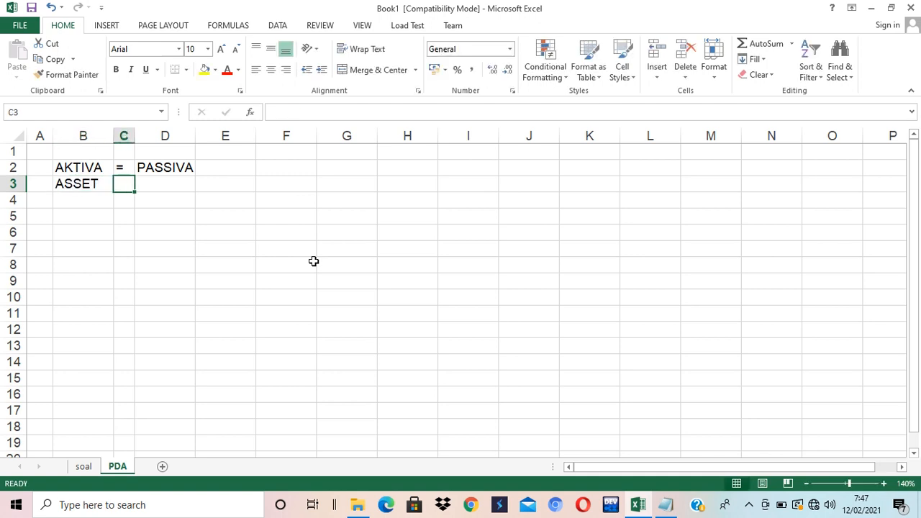
type("'=")
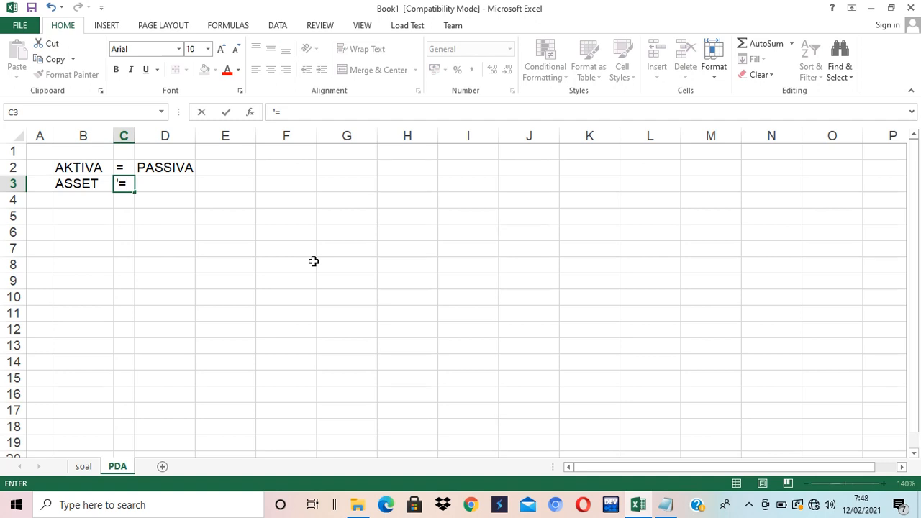
key("Tab")
type("UTANG")
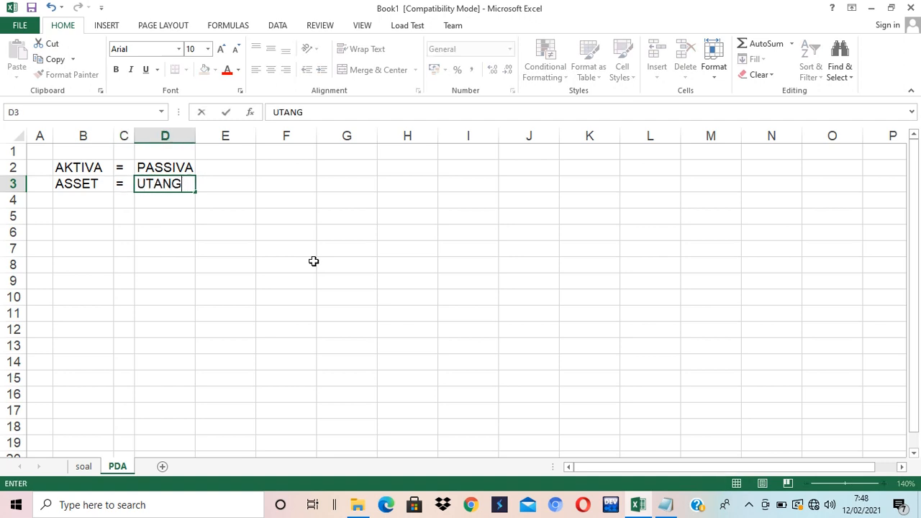
key("Tab")
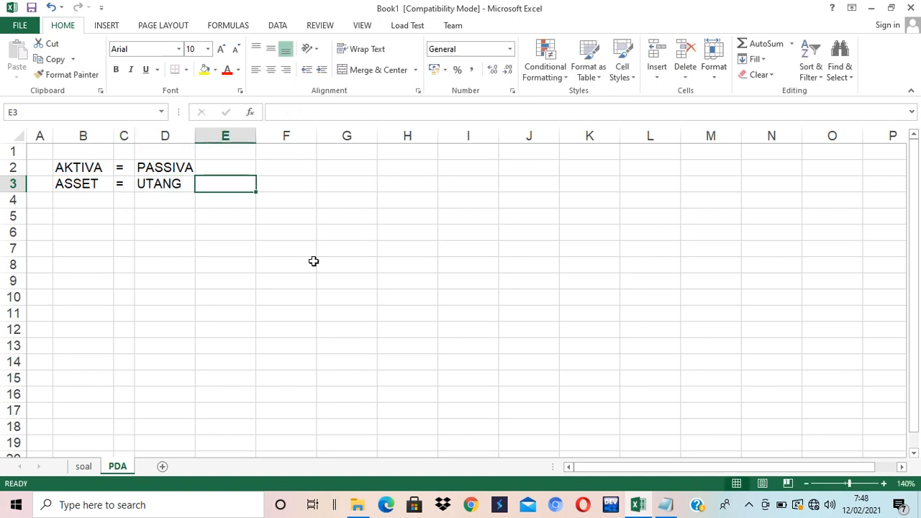
Complete row 3 with a literal plus sign in E3 and MODAL in F3, narrowing column E around the sign
type("'+")
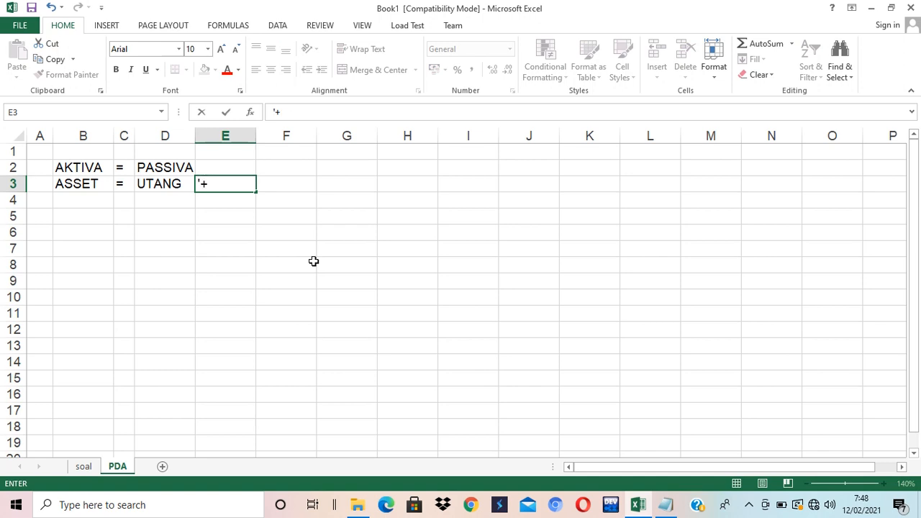
key("Tab")
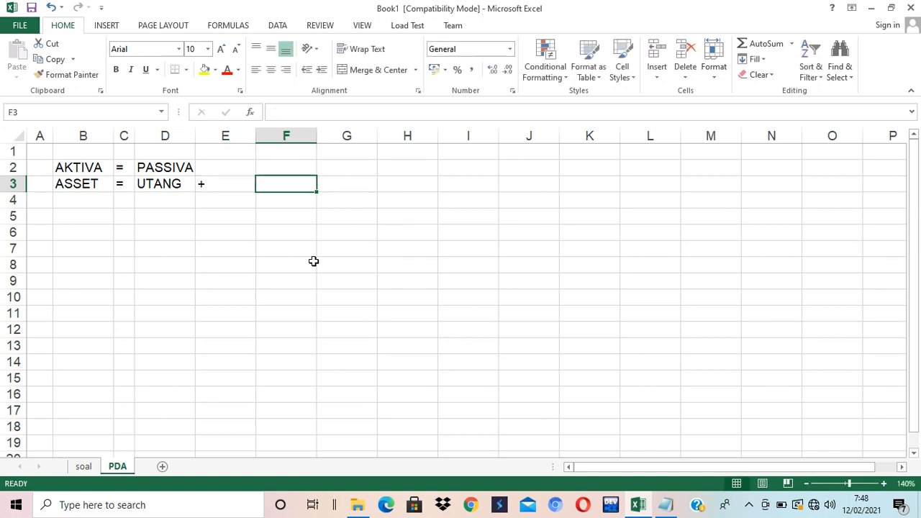
type("MODAL")
key("Return")
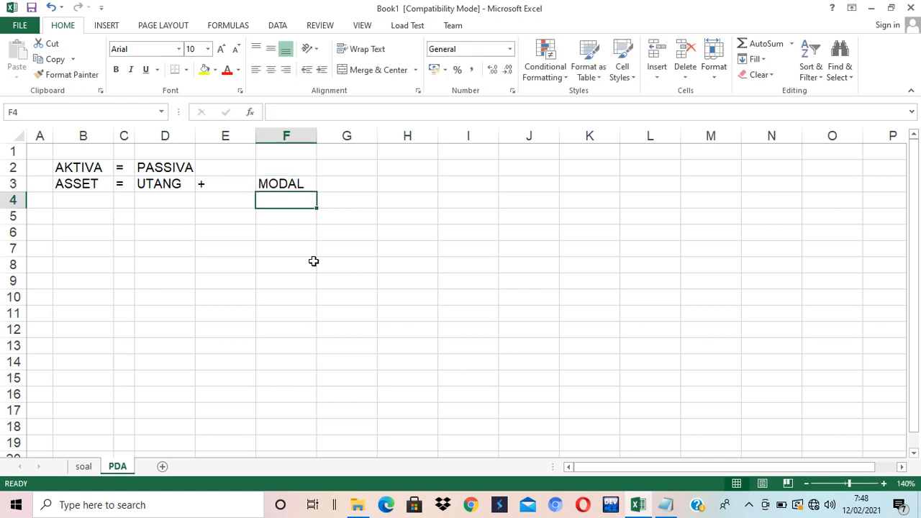
left_click_drag(255, 137, 223, 139)
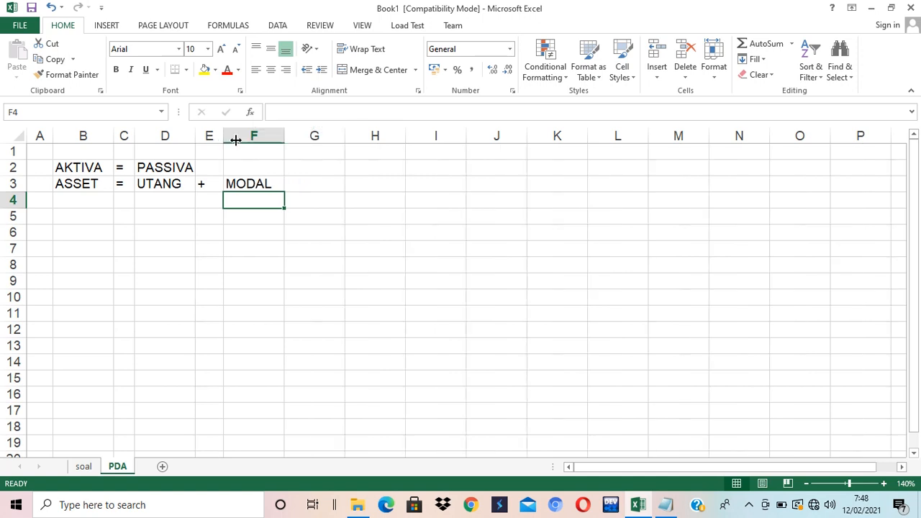
left_click(385, 214)
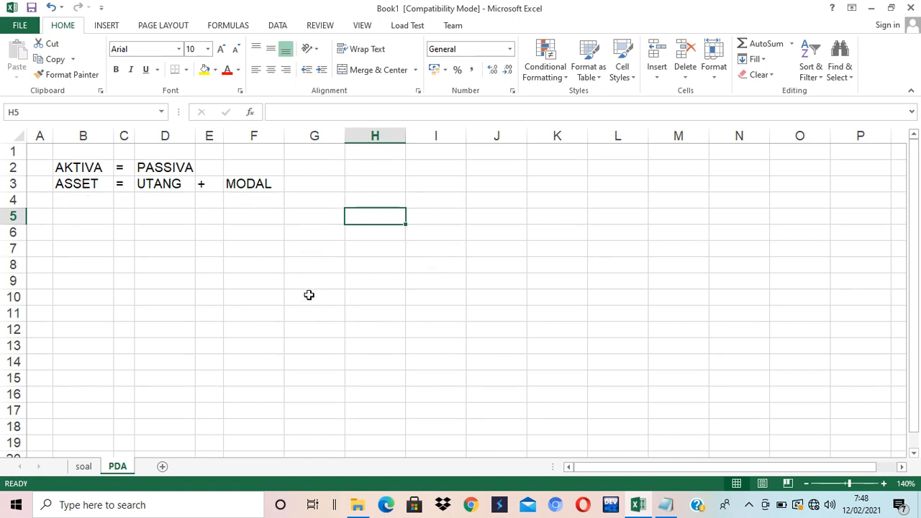
Enter the account heading KAS in cell B4 under ASSET
left_click(74, 204)
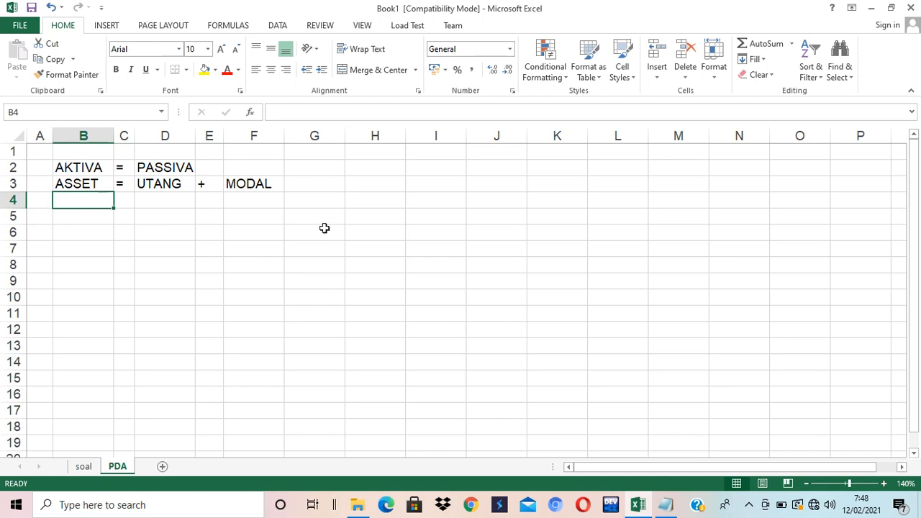
type("KAS")
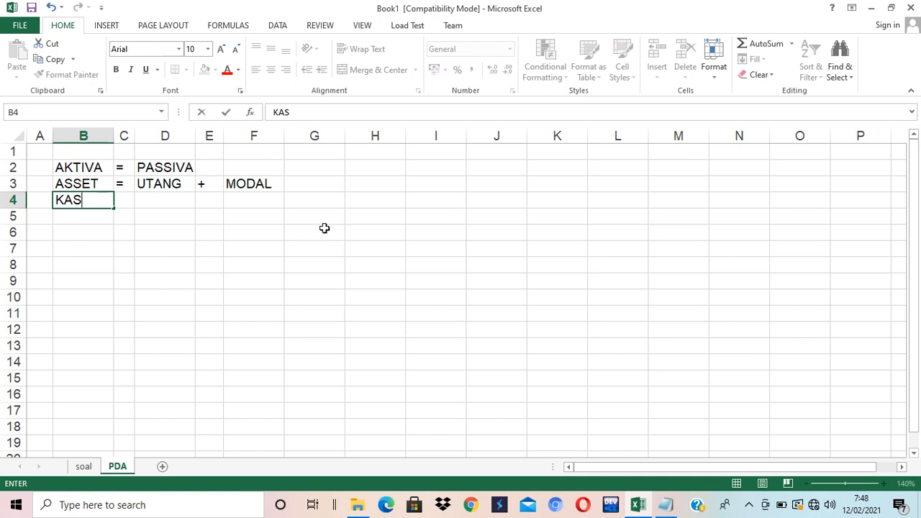
key("Tab")
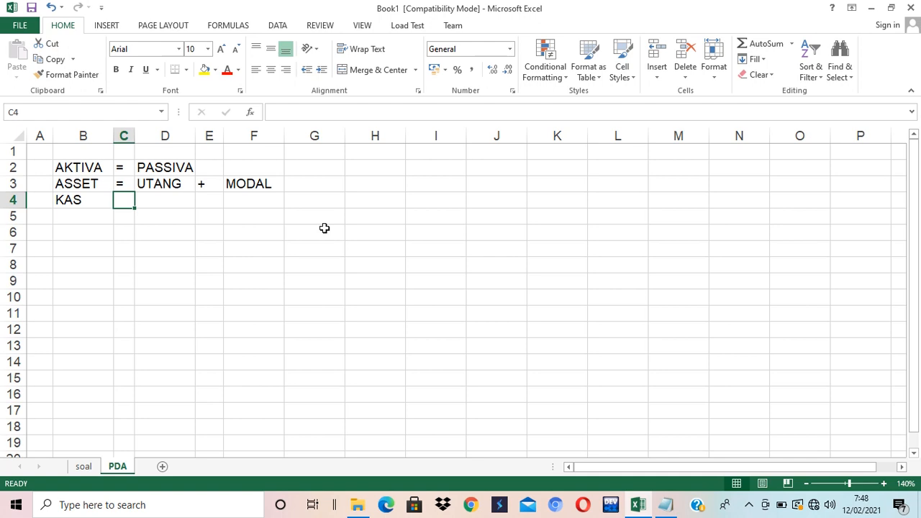
Continue row 4 after KAS with a literal equals sign in C4, UTANG in D4, a literal plus sign in E4 and MODAL in F4
type("'=")
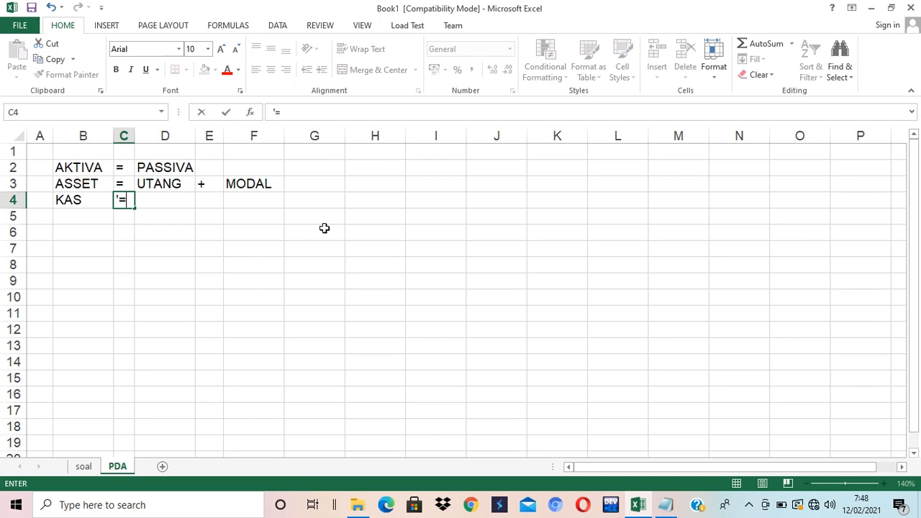
key("Tab")
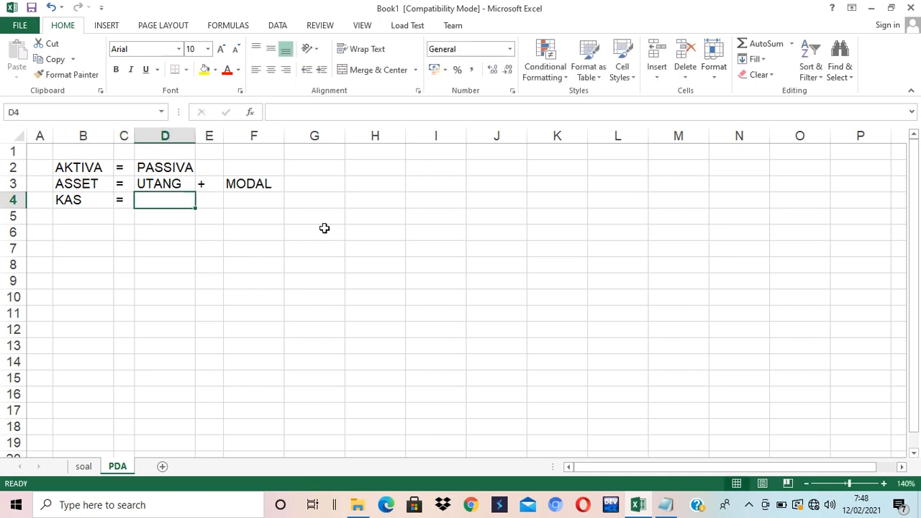
type("UTANG")
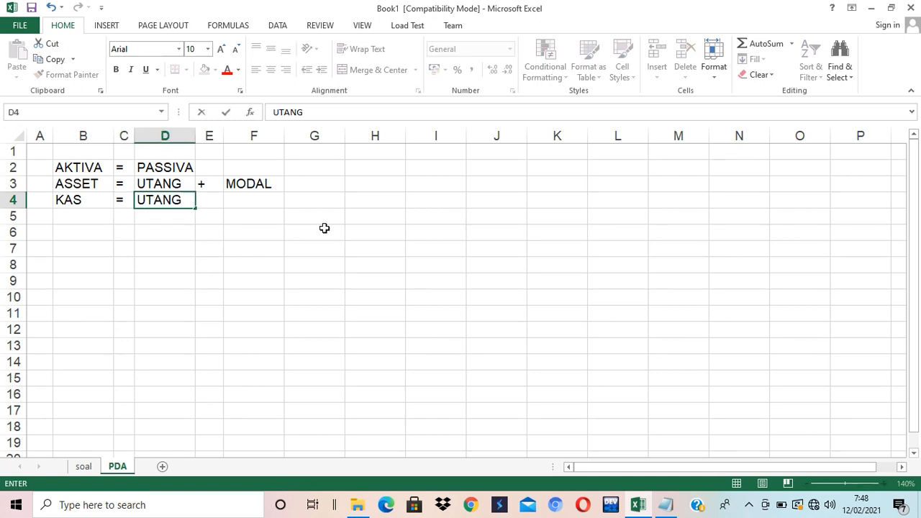
key("Tab")
type("'+")
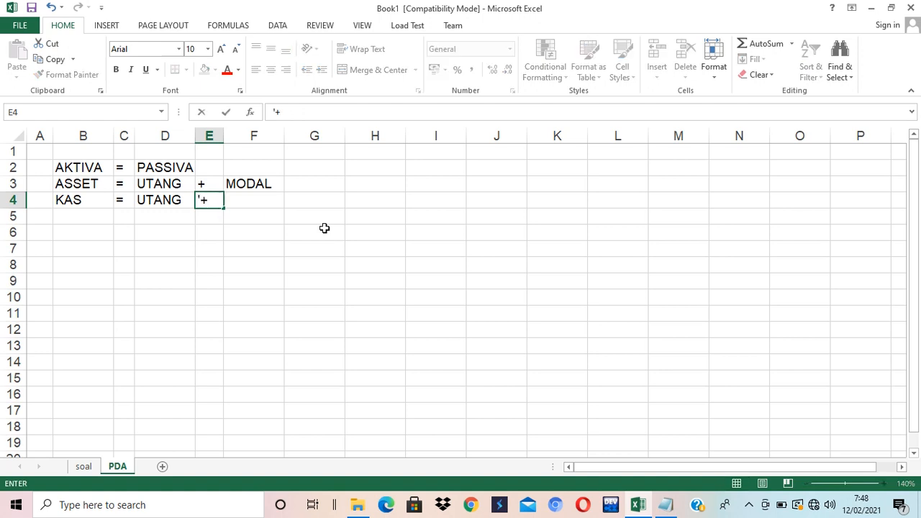
key("Tab")
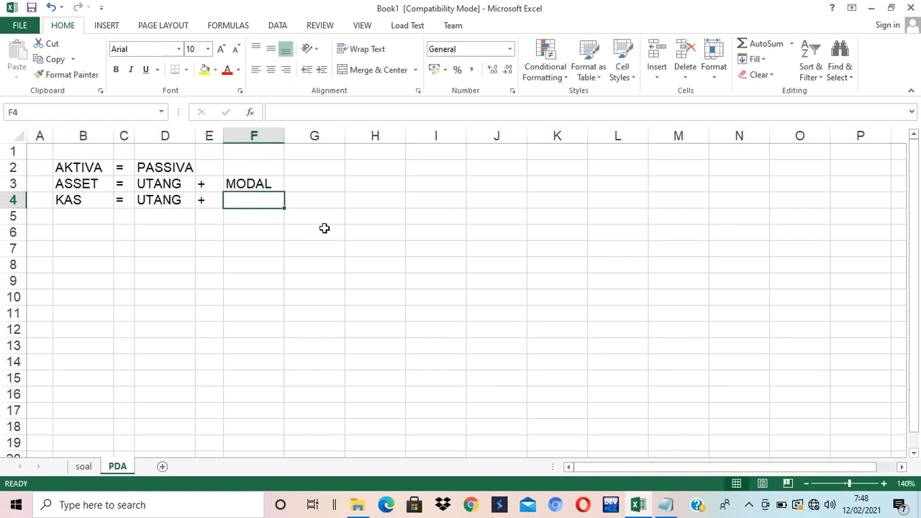
type("MODAL")
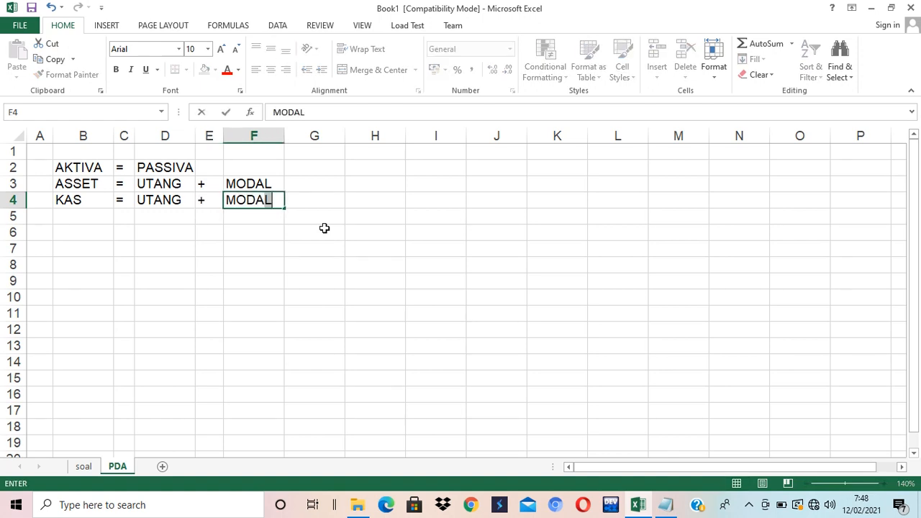
Add the heading KETERANGAN in G4 and widen column G well beyond the text
key("Tab")
type("KETERANGAN")
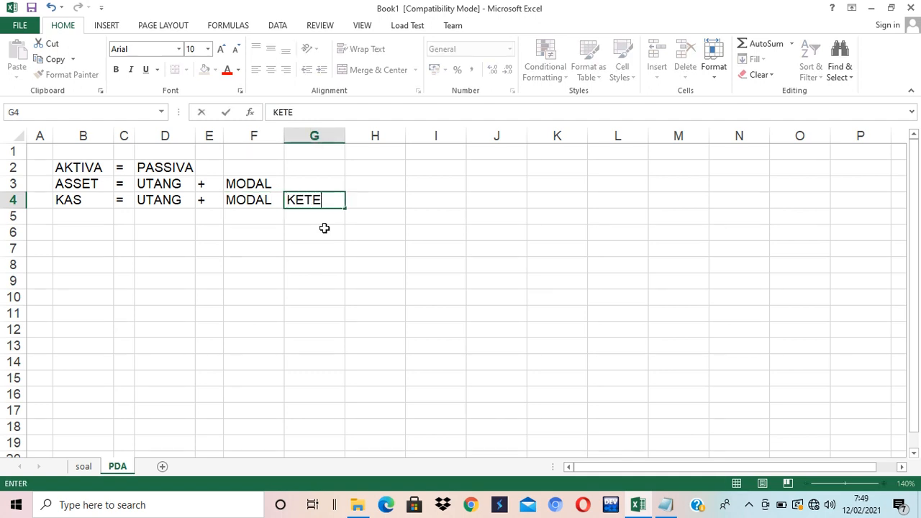
left_click(357, 310)
left_click_drag(345, 137, 420, 139)
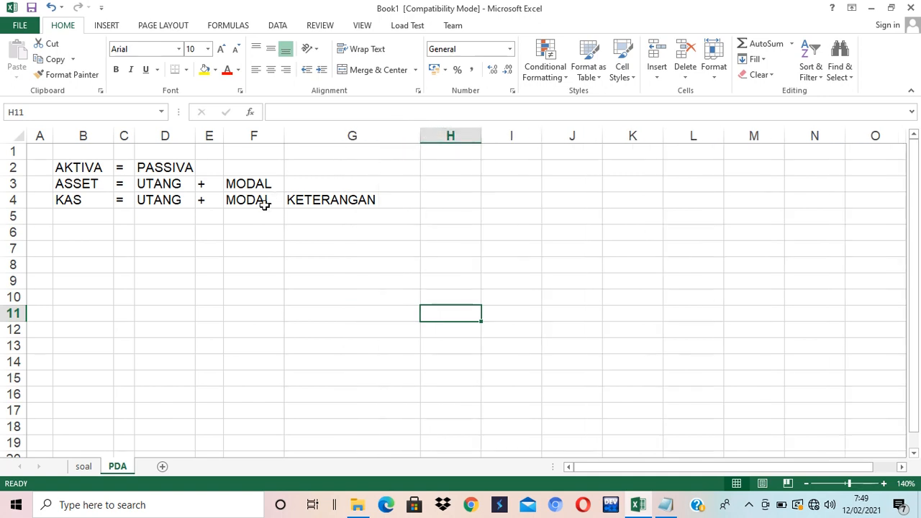
left_click(237, 202)
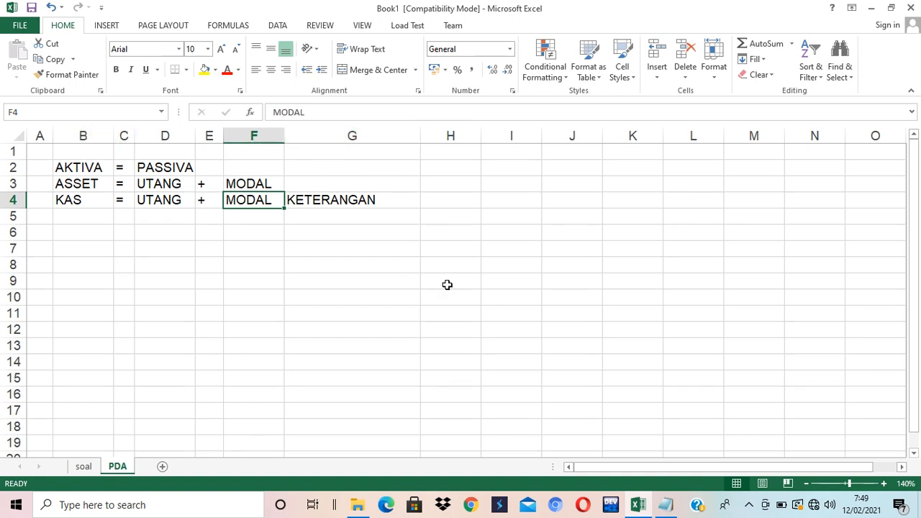
left_click(348, 262)
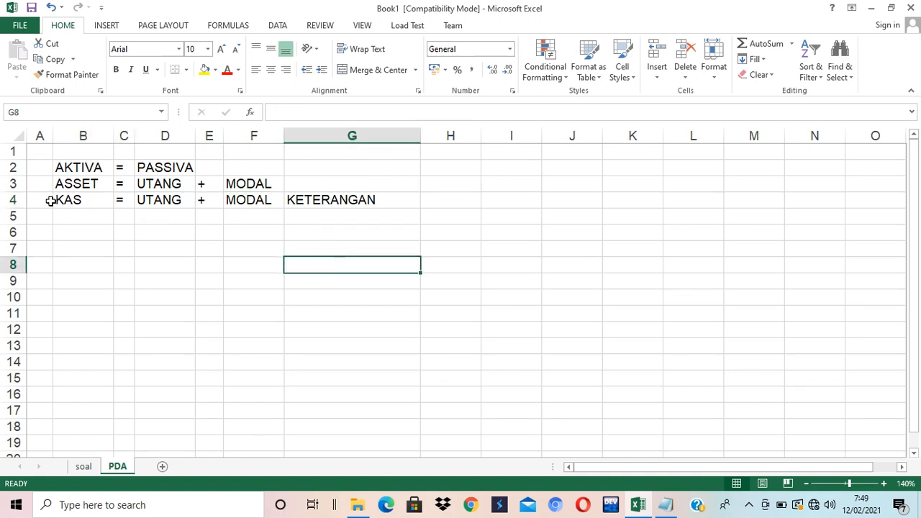
Fill the heading row B4:G4 with light green
left_click_drag(62, 201, 382, 198)
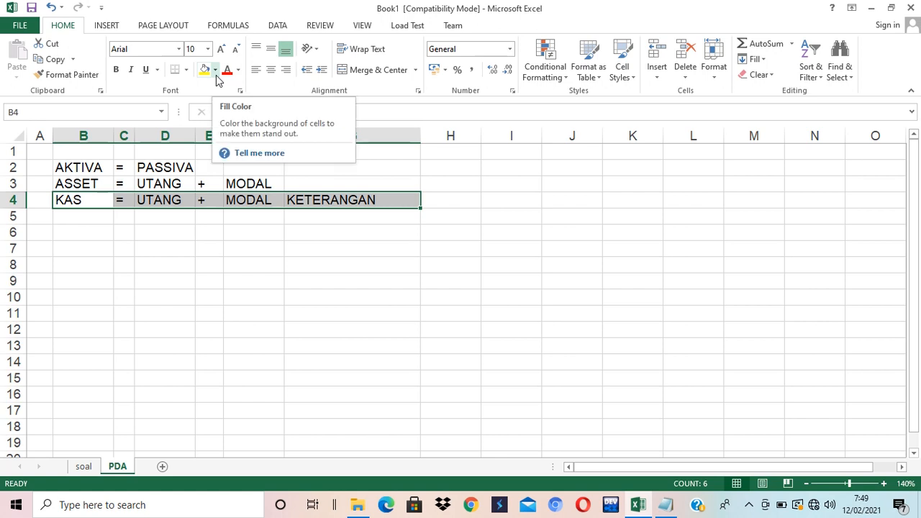
left_click(584, 267)
left_click_drag(76, 199, 337, 200)
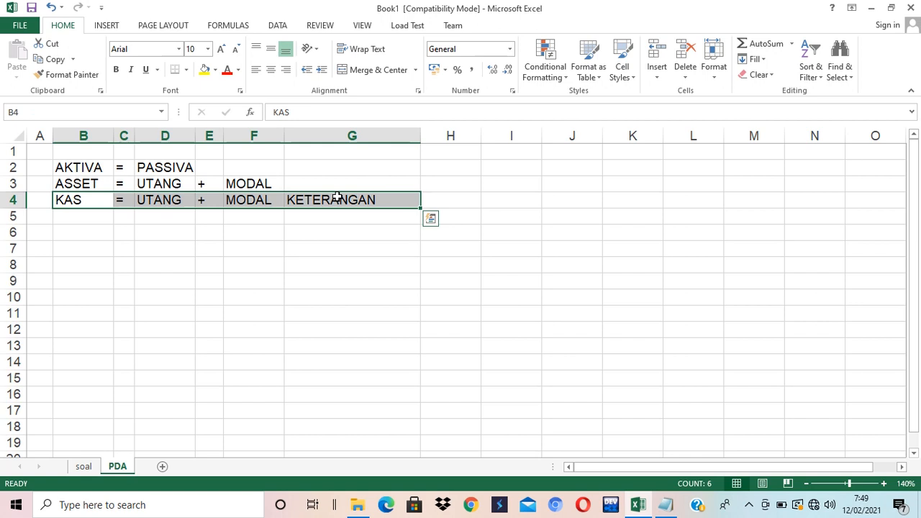
left_click(204, 70)
left_click(214, 70)
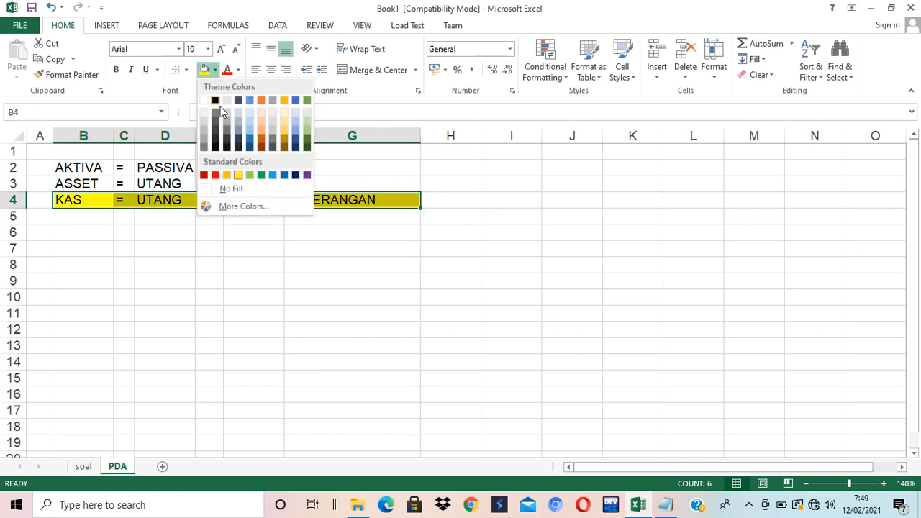
left_click(306, 131)
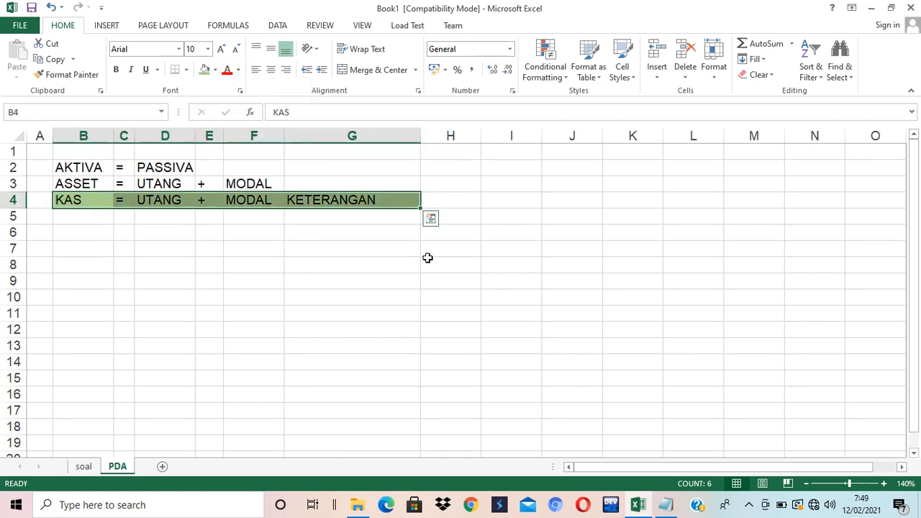
left_click(450, 281)
left_click(93, 219)
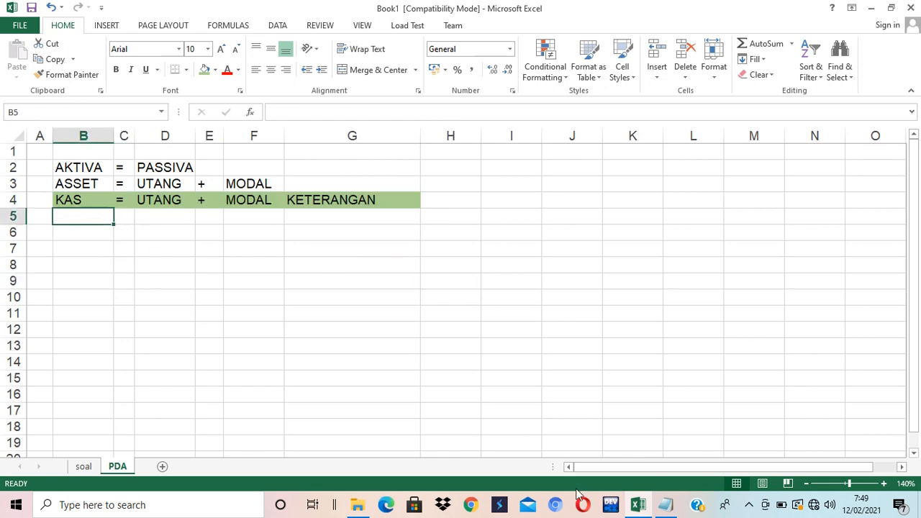
Review the Bla Taxi transactions on the soal sheet and return to the PDA sheet
left_click(84, 467)
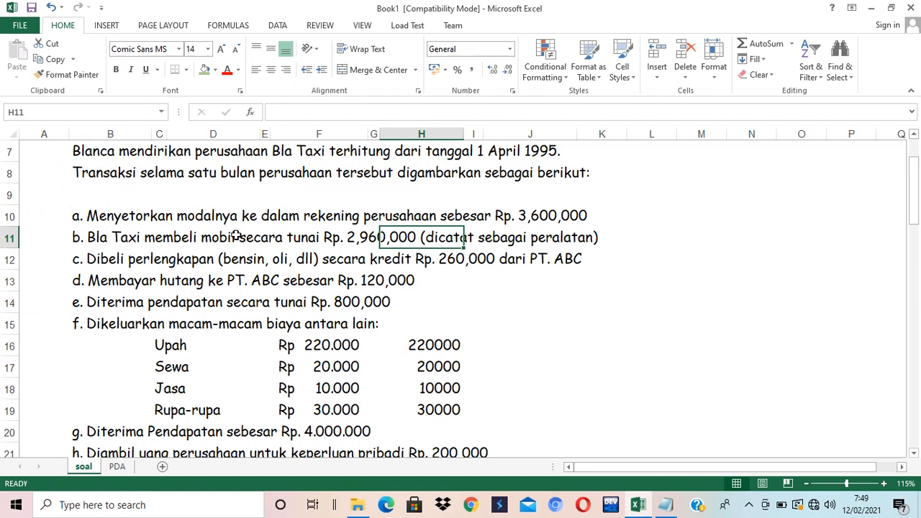
scroll(428, 288, "up", 1)
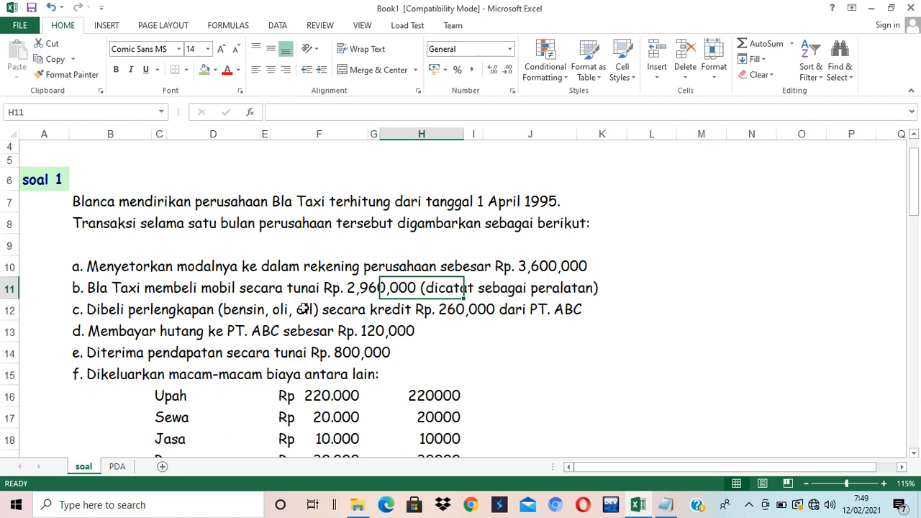
scroll(304, 308, "down", 1)
left_click(219, 303)
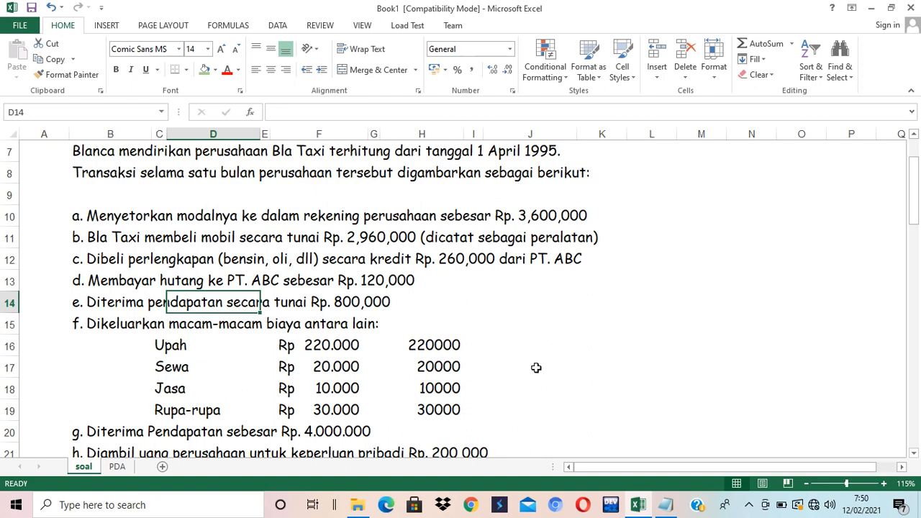
left_click(115, 467)
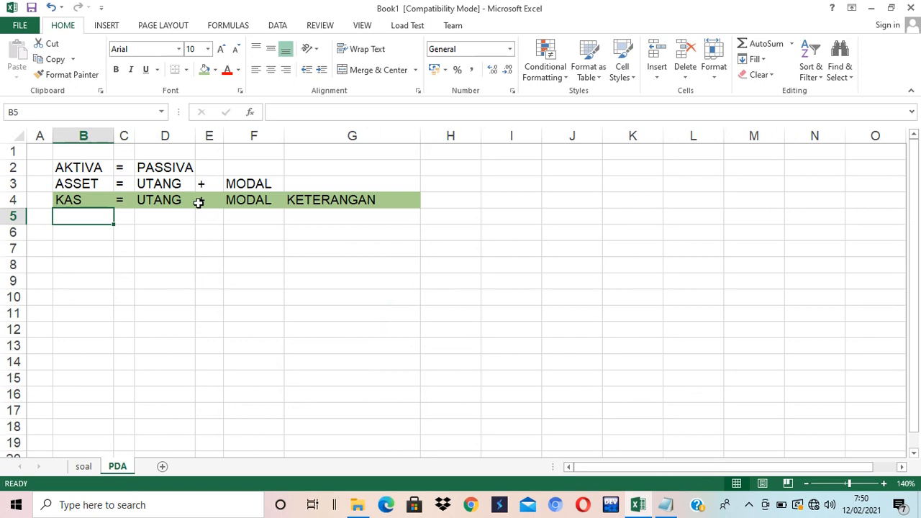
Insert a blank column before column A so the whole table shifts one column over
left_click(40, 135)
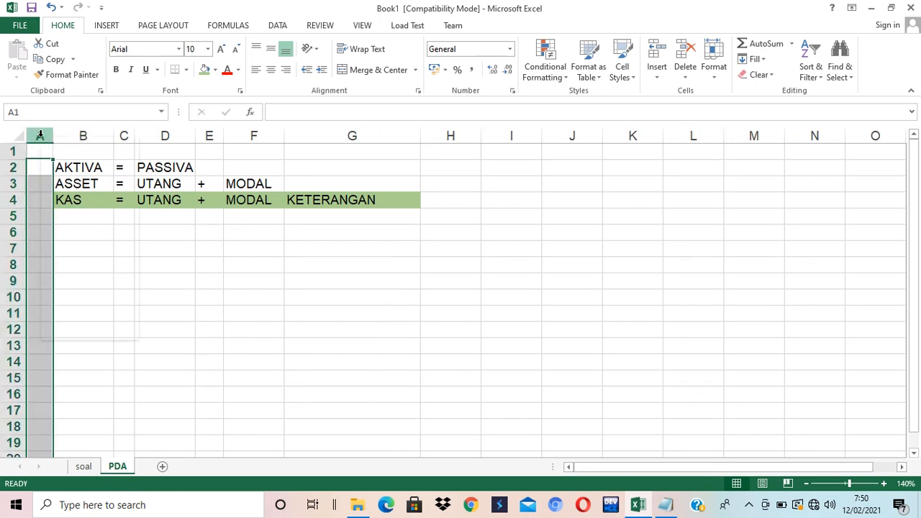
right_click(41, 136)
key("Escape")
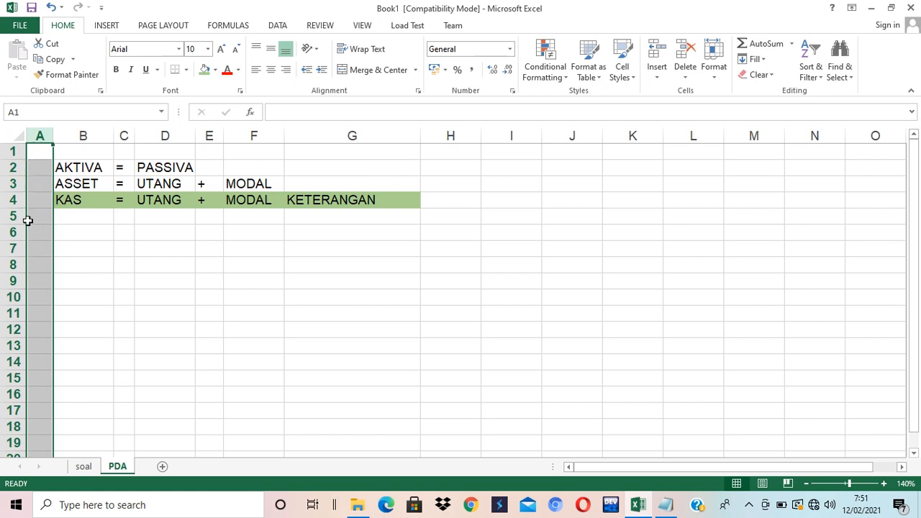
right_click(42, 133)
key("Escape")
left_click(138, 252)
Label row 5 as "a." in B5 and enter transaction a's amount from the soal sheet, 3600000, under KAS in C5
left_click(102, 217)
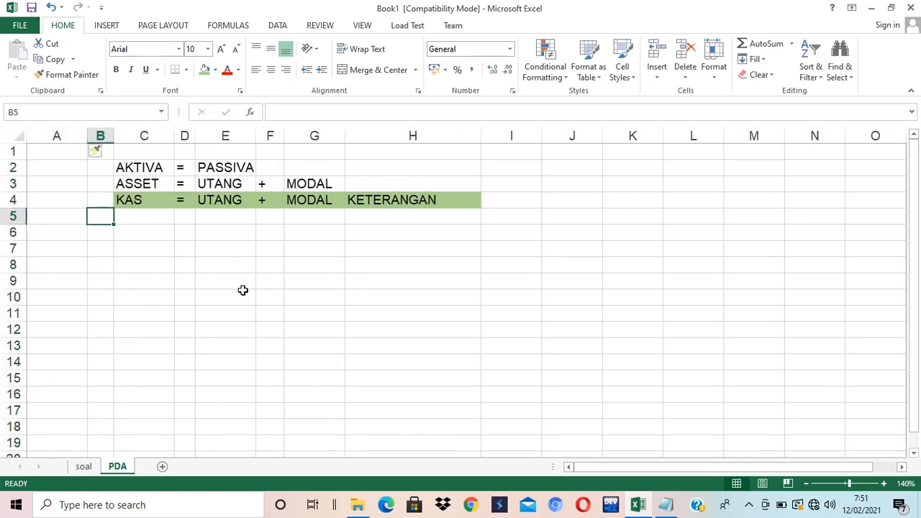
type("a.")
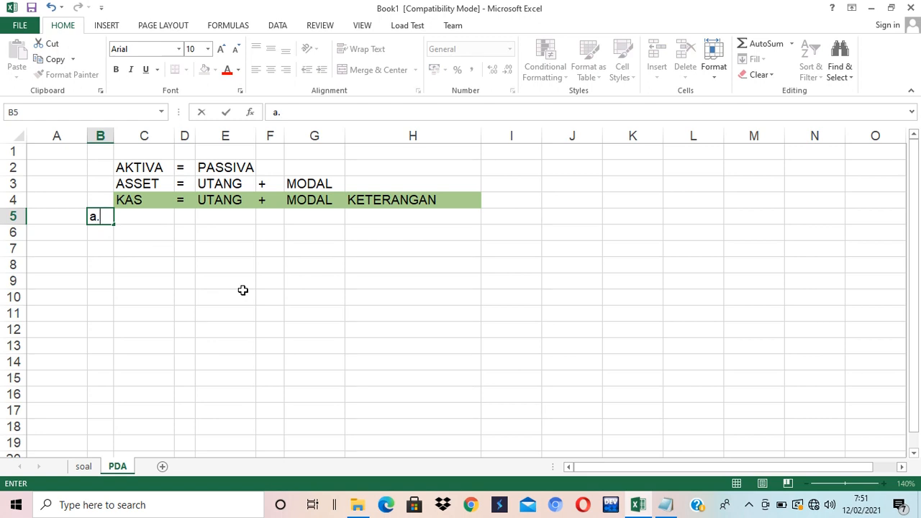
key("Tab")
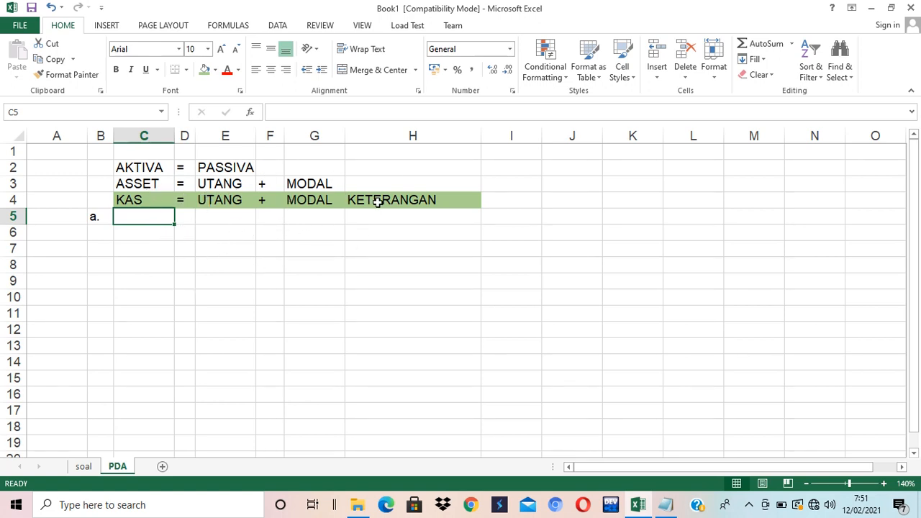
left_click(83, 467)
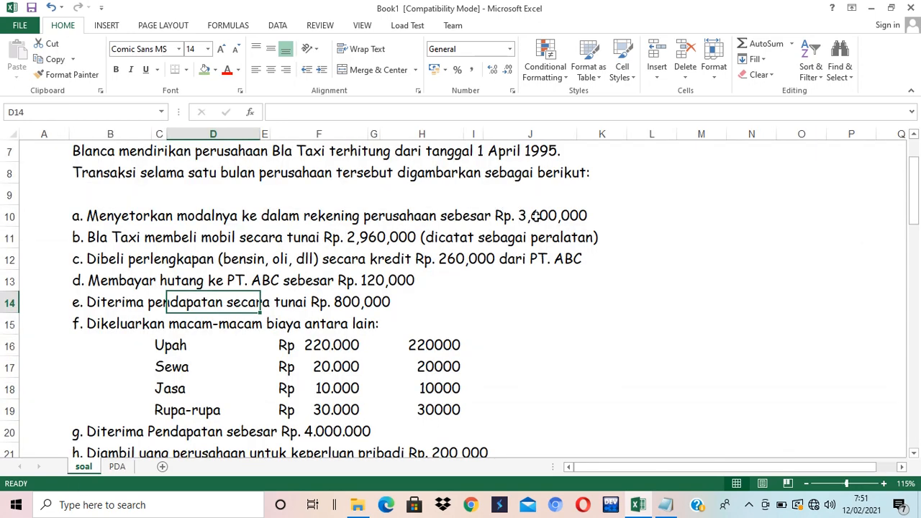
left_click(117, 467)
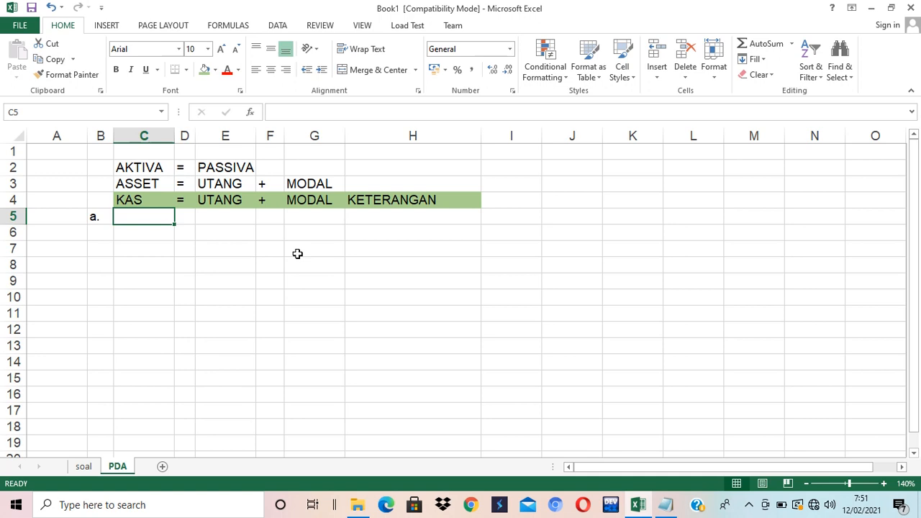
type("3600000")
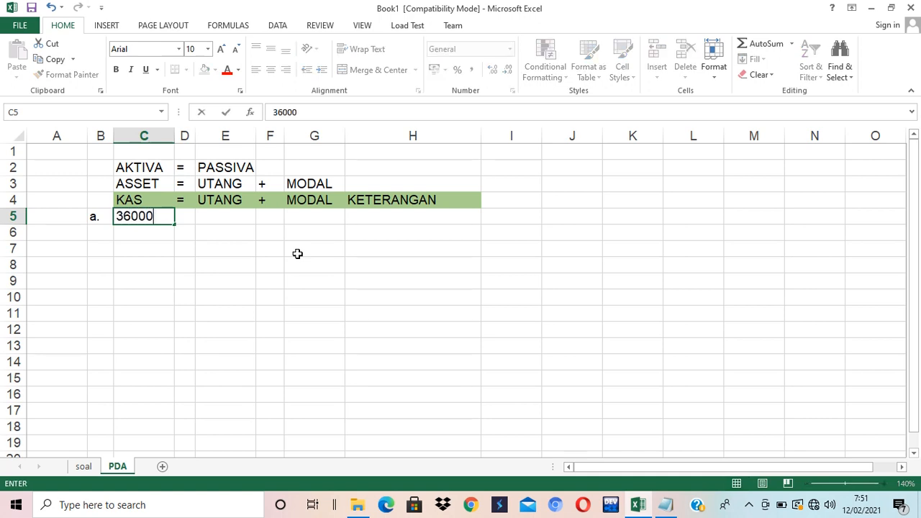
Enter a formula under MODAL in G5 that references the KAS amount in C5
key("Right")
key("Right")
key("Right")
key("Right")
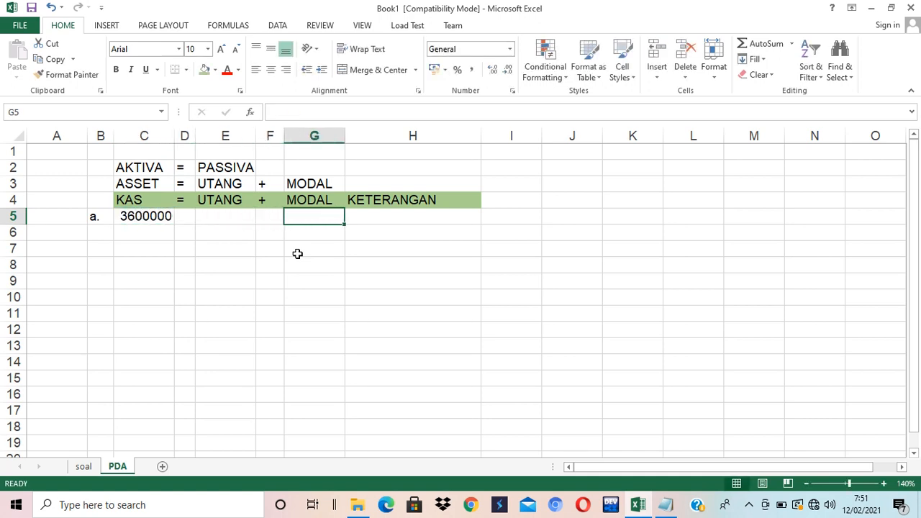
type("=")
key("Left")
key("Left")
key("Left")
key("Left")
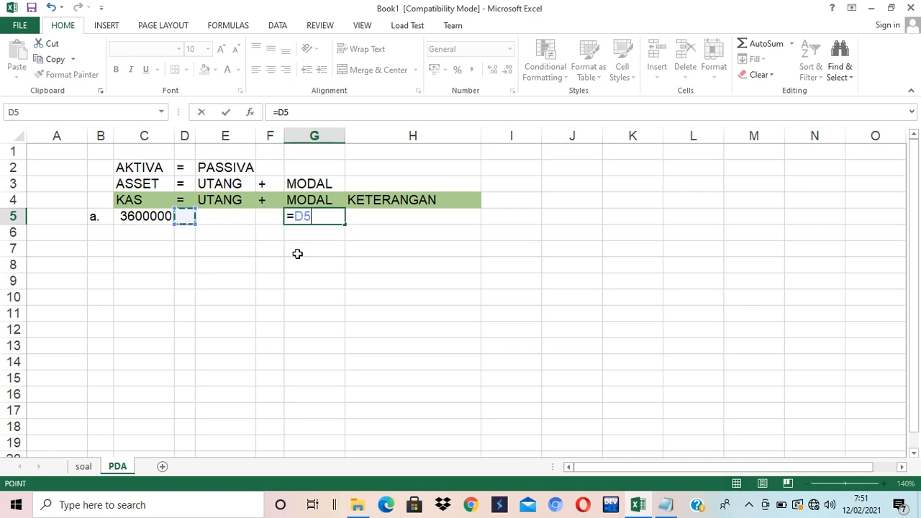
key("Return")
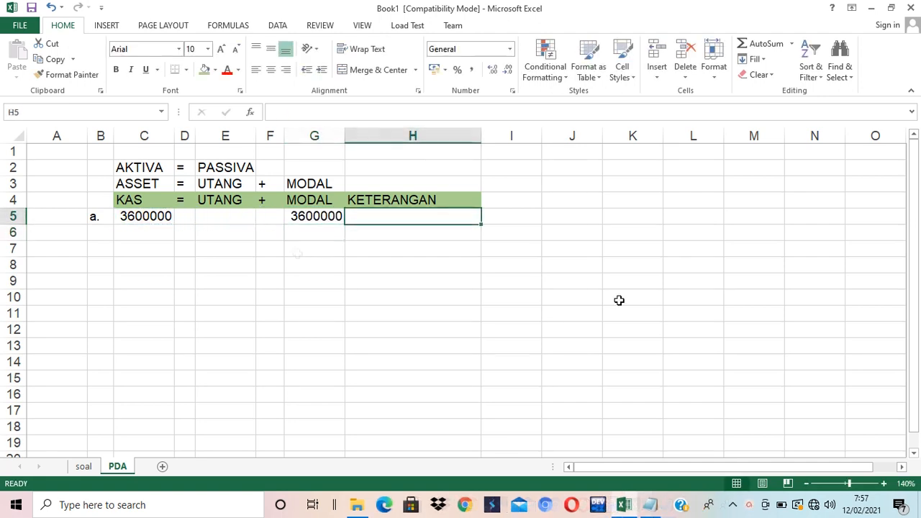
Widen column G slightly and enter the description "Pemberian modal awal" for transaction a in H5
left_click(619, 300)
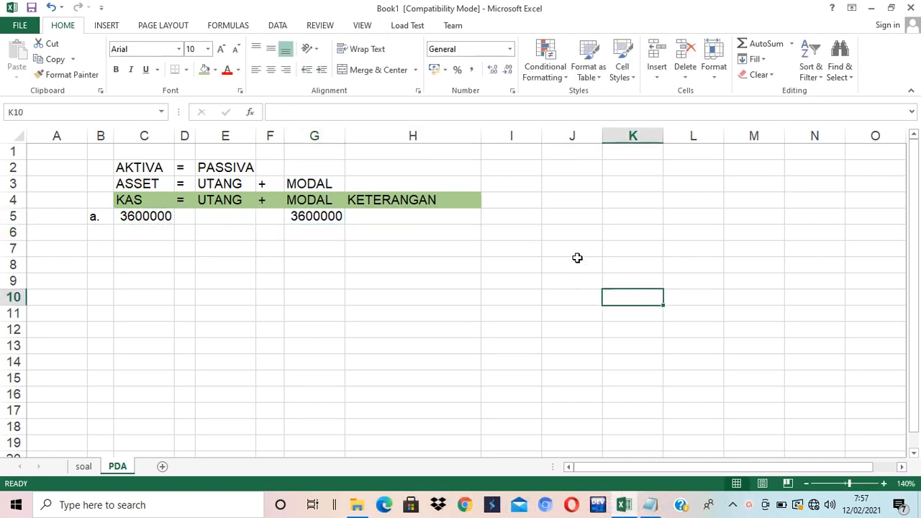
left_click(424, 222)
left_click_drag(345, 136, 374, 141)
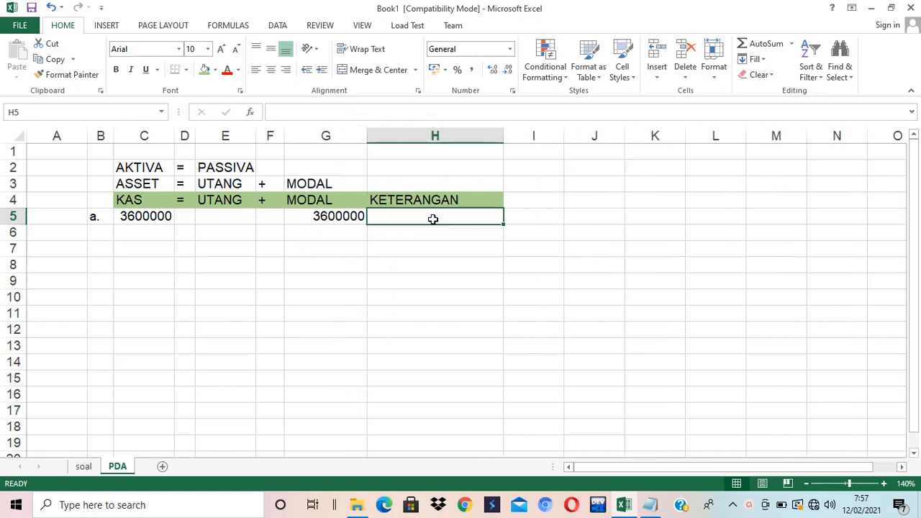
type("Pembe")
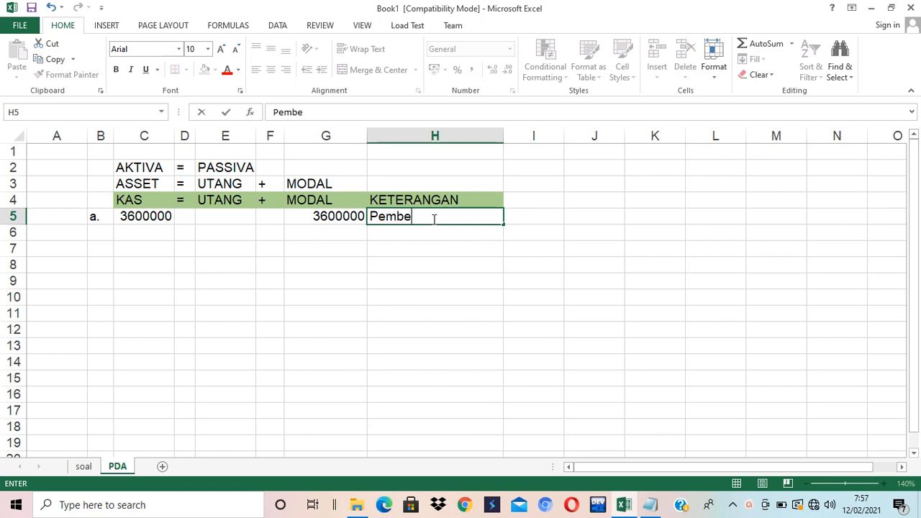
type("rian modal awal")
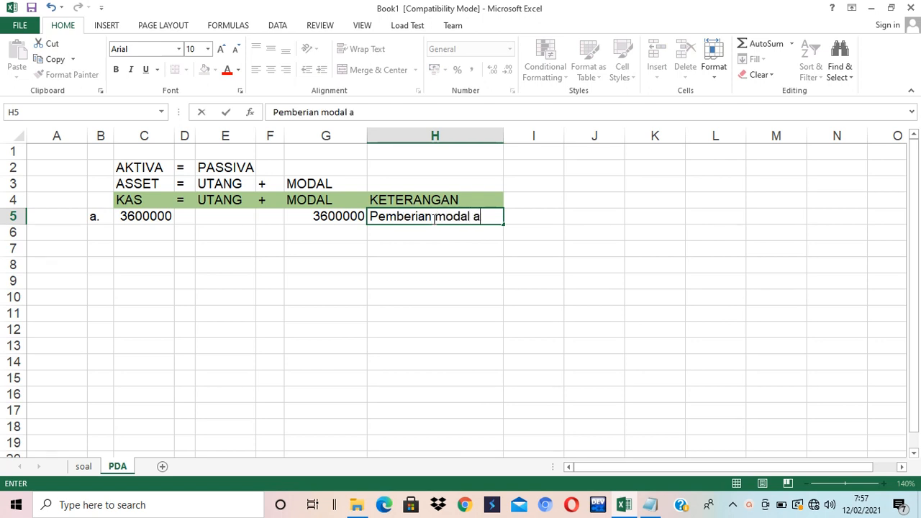
key("Return")
key("Left")
key("Left")
key("Left")
key("Left")
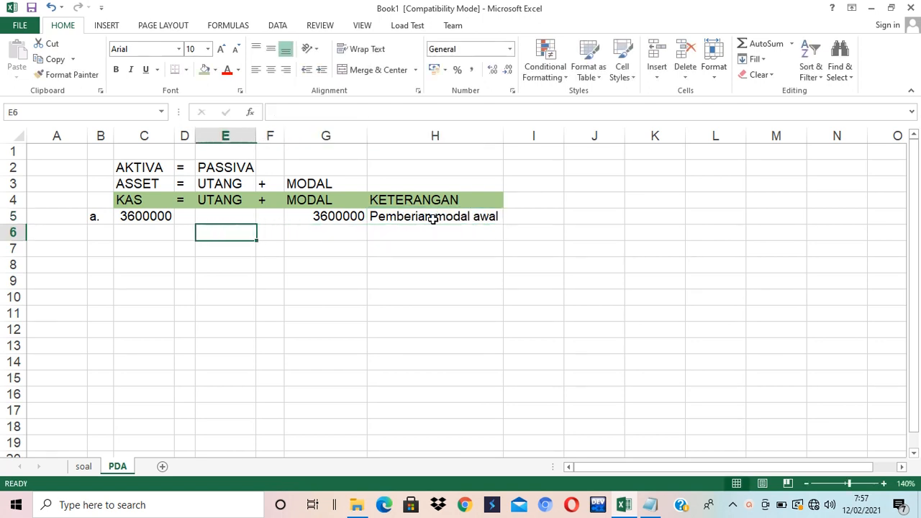
Label row 6 as "s" in B6 and enter a formula under KAS in C6 that references C5
key("Left")
key("Left")
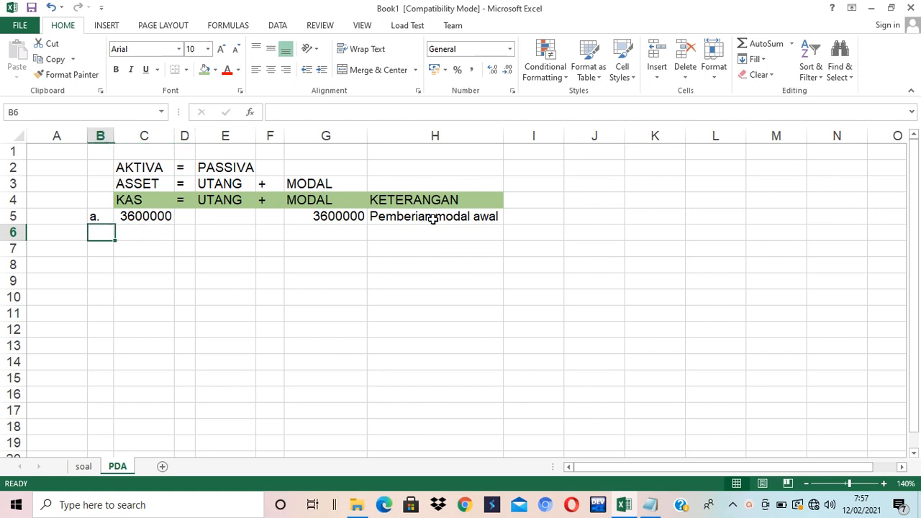
type("s")
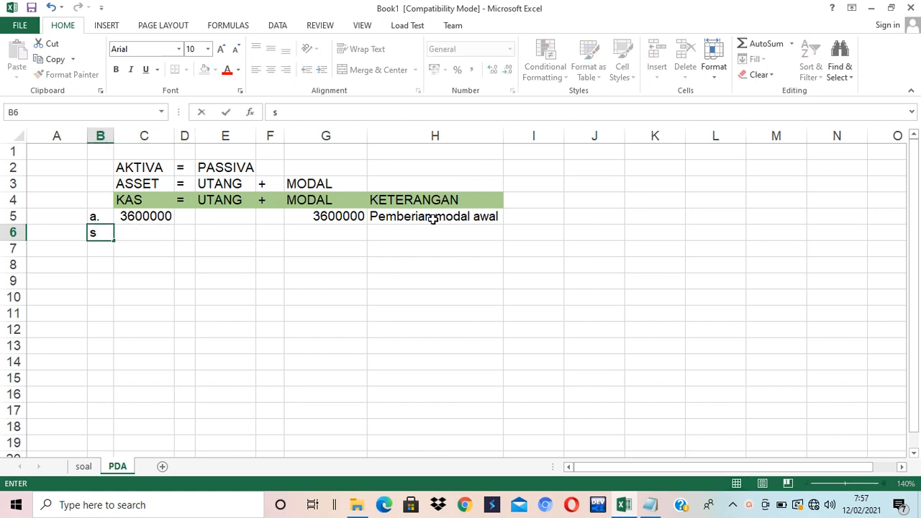
key("Right")
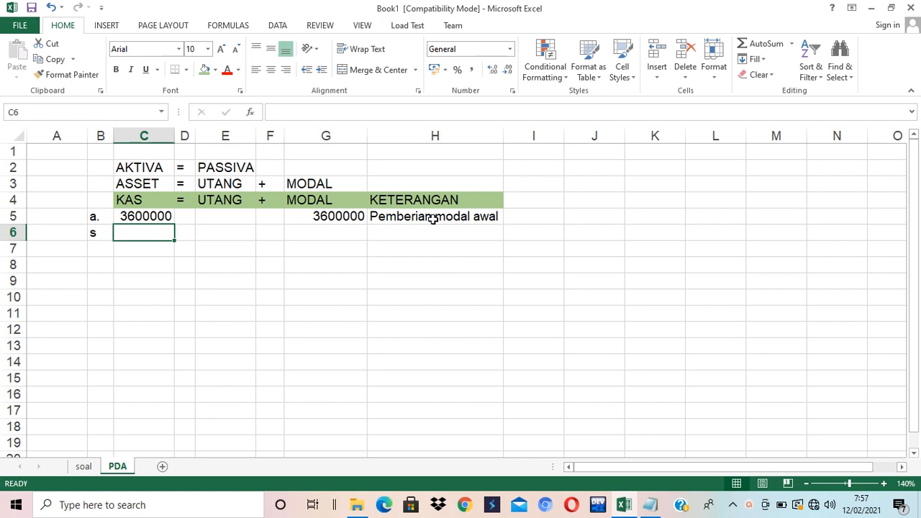
type("=")
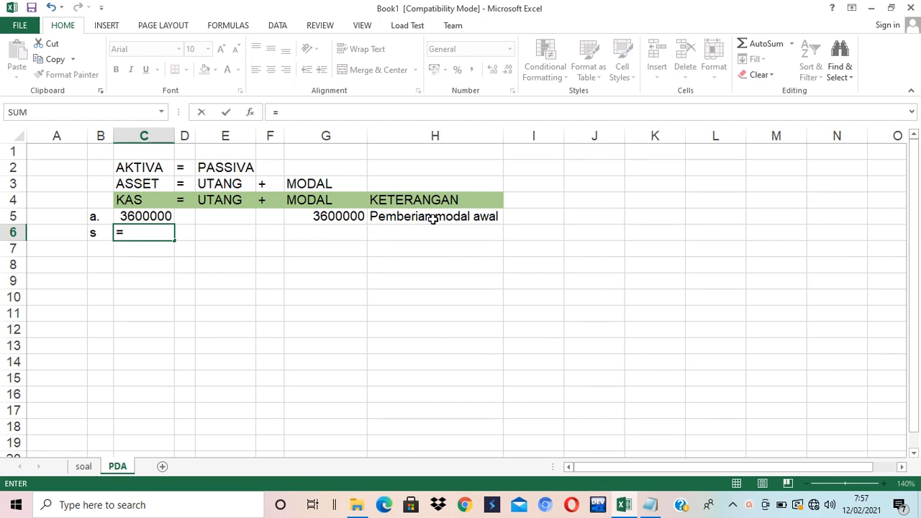
key("Up")
key("Return")
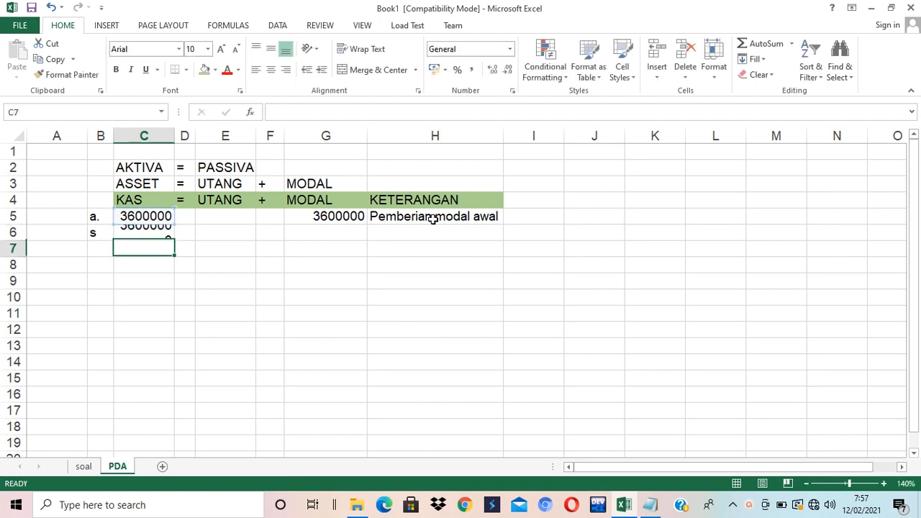
Enter a formula under MODAL in G6 that references the amount in G5
key("Right")
key("Right")
key("Right")
key("Right")
key("Up")
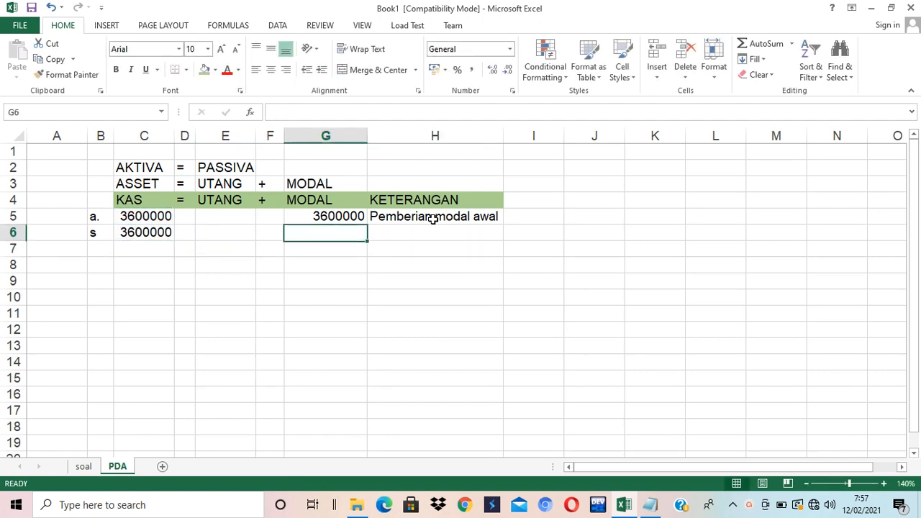
type("=")
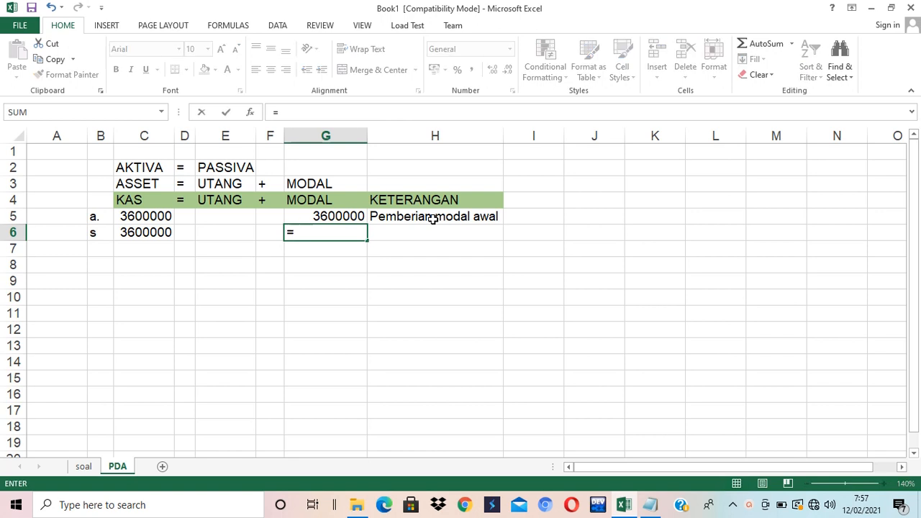
key("Up")
key("Return")
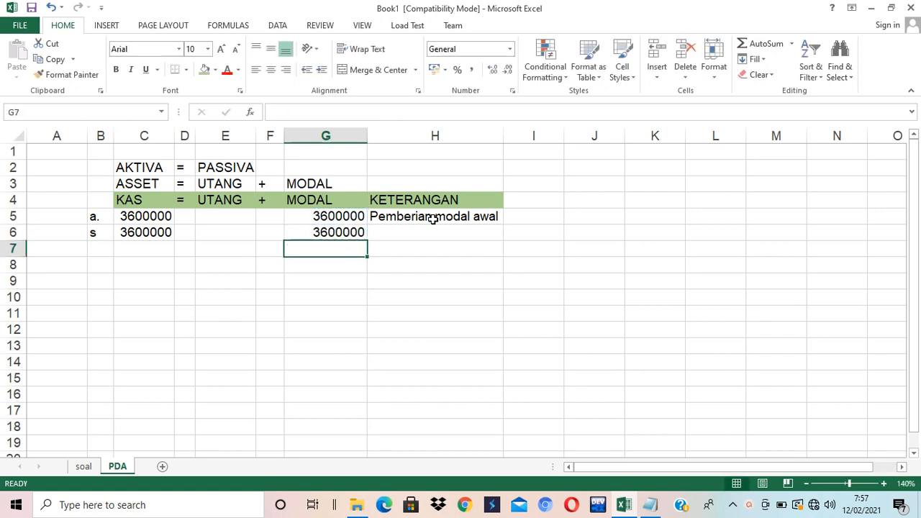
Review transactions b and c on the soal sheet, comparing the equipment purchase with the supplies purchase
left_click(884, 484)
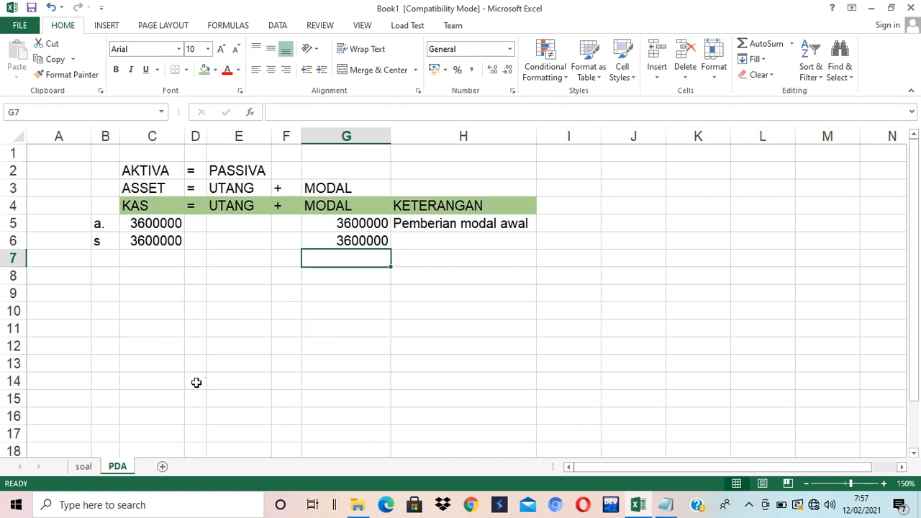
left_click(85, 467)
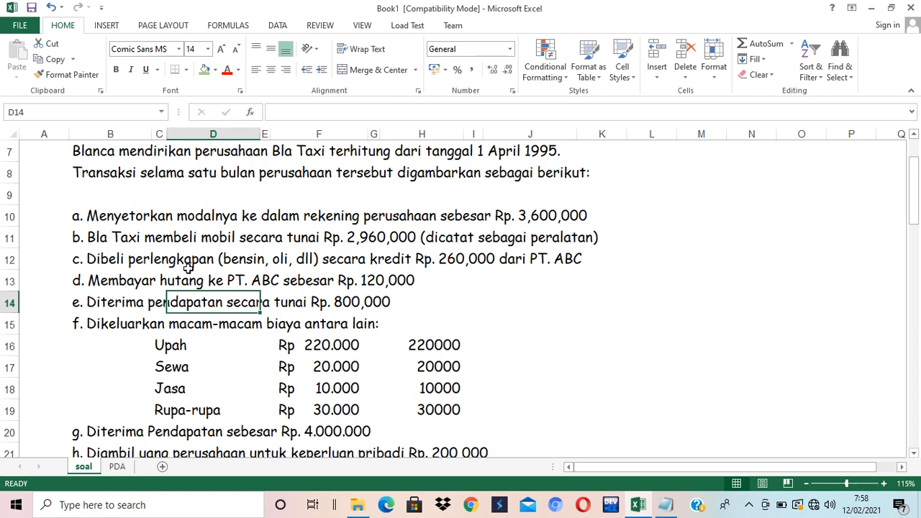
left_click(162, 261)
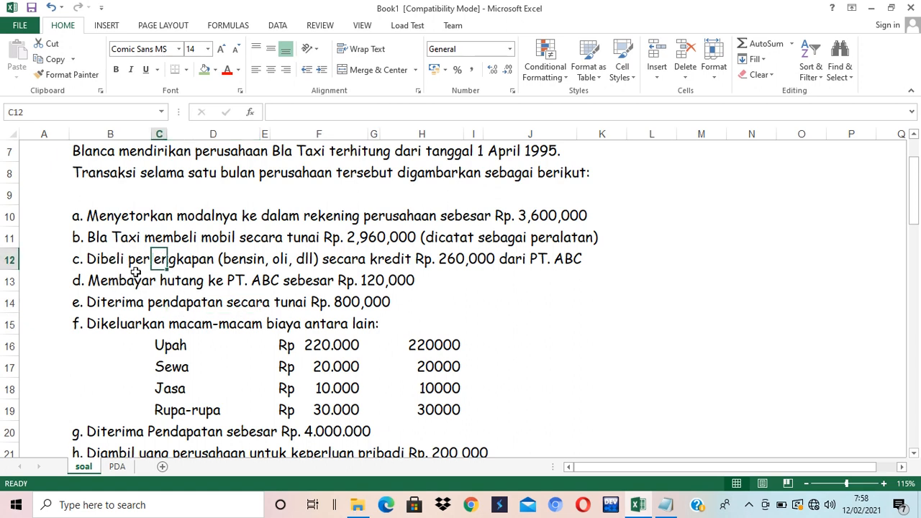
left_click(563, 239)
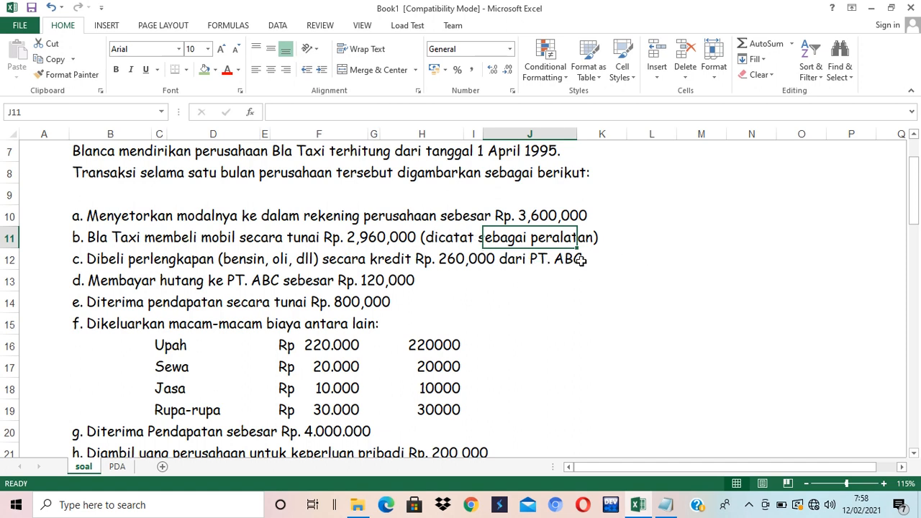
left_click(647, 258)
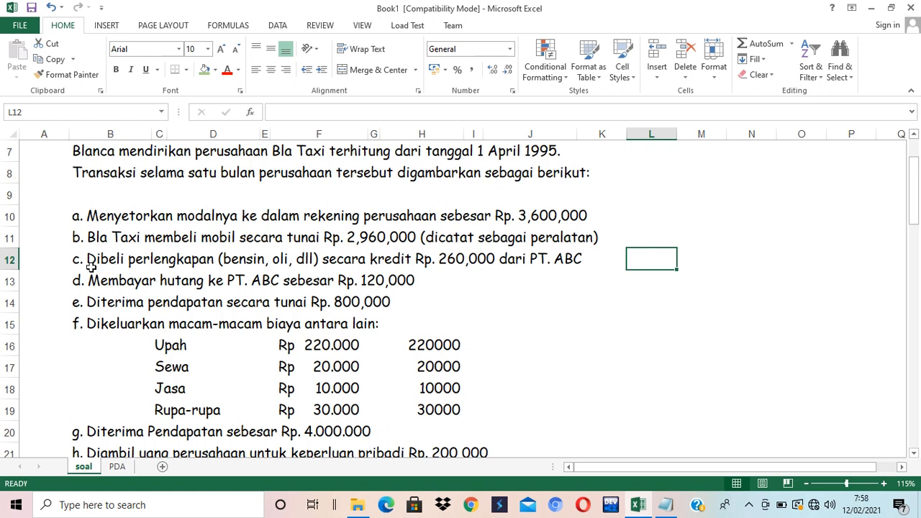
left_click_drag(10, 237, 10, 257)
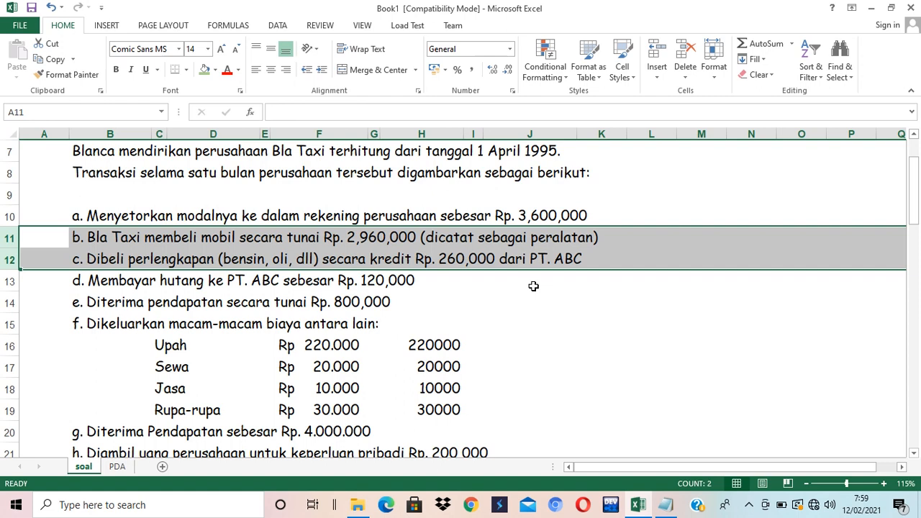
left_click(530, 324)
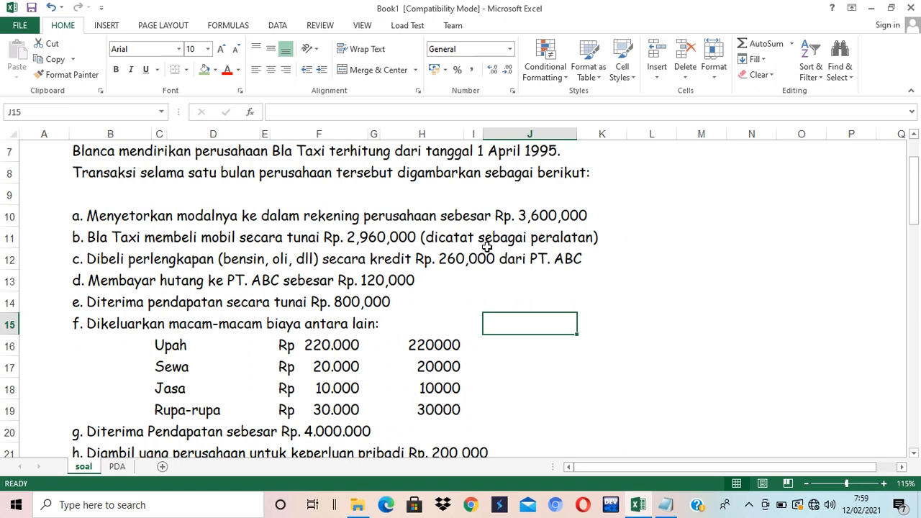
left_click(532, 243)
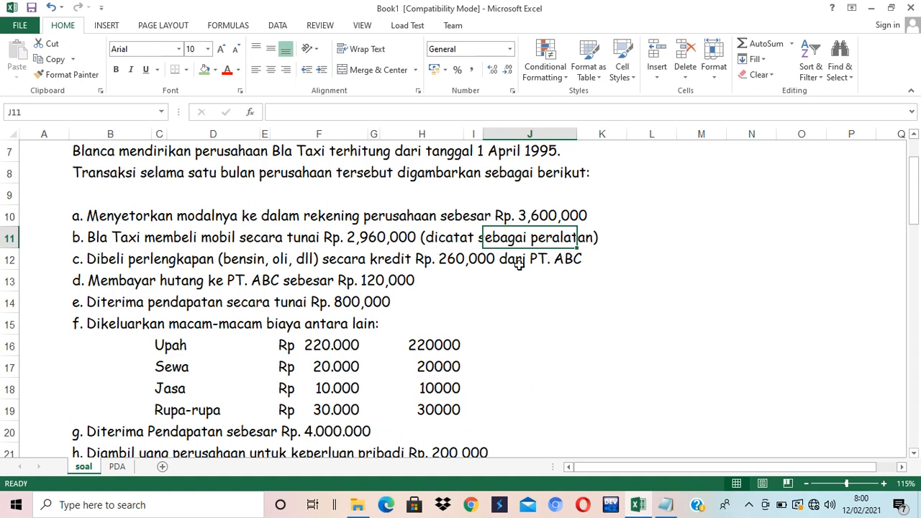
left_click(717, 265)
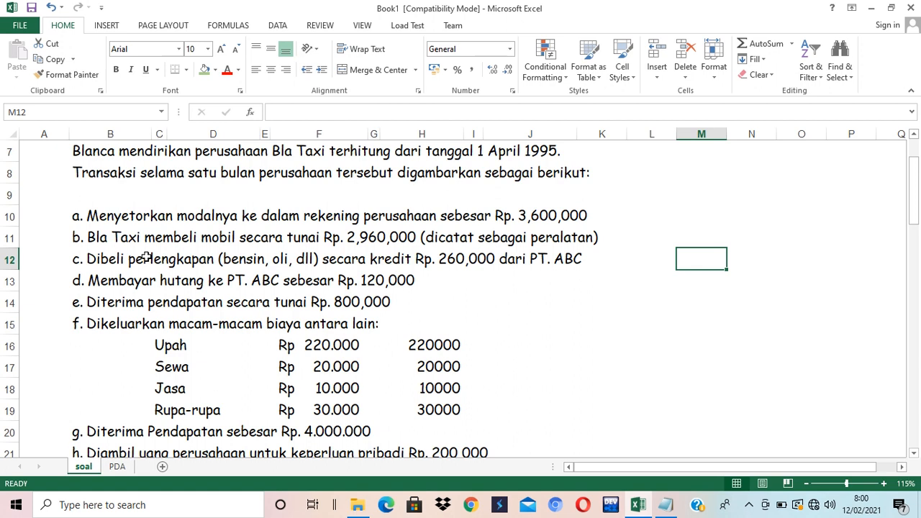
Insert two blank columns between KAS and the equals-sign column on the PDA sheet
left_click(118, 467)
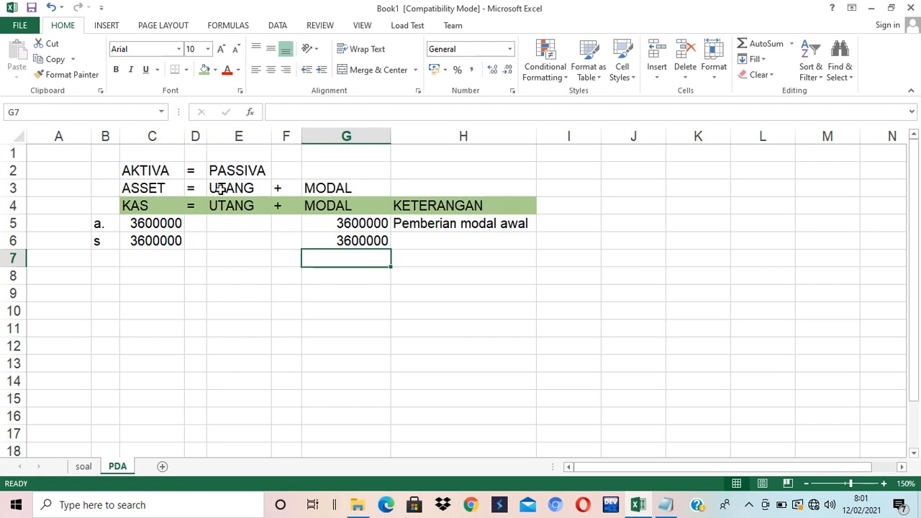
right_click(194, 135)
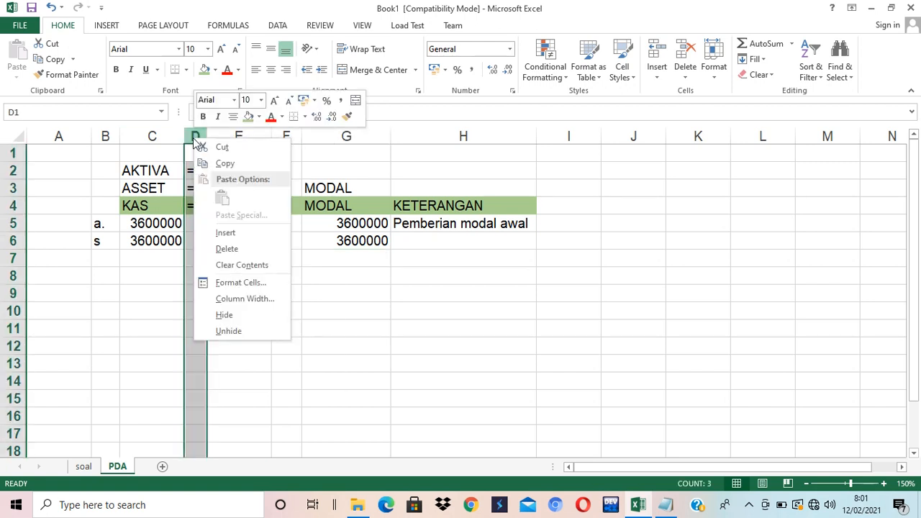
left_click(224, 232)
left_click(230, 226)
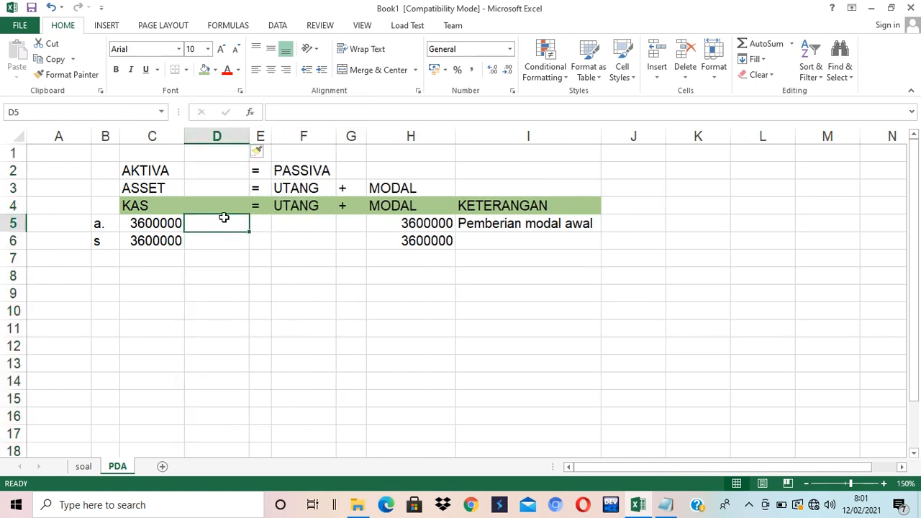
right_click(231, 133)
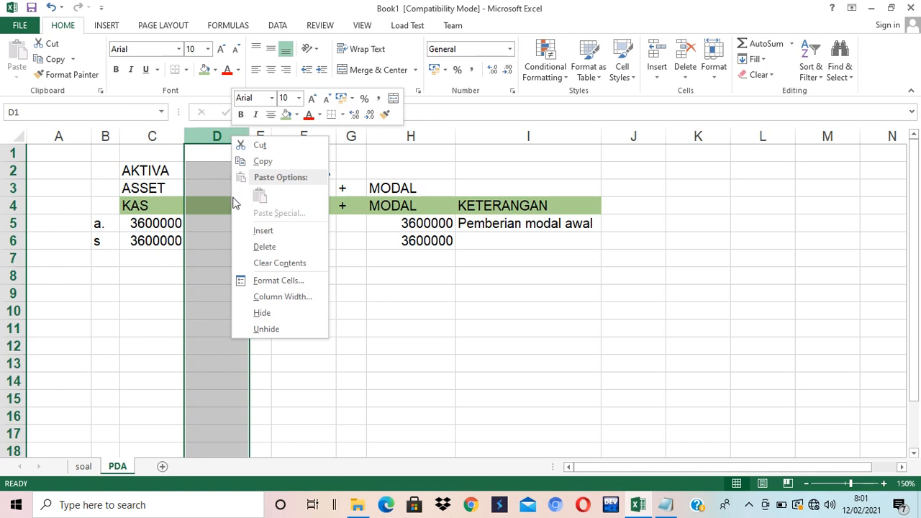
left_click(252, 232)
key("F4")
Enter a plus sign as text in D4 and the account heading "Peralatan" in E4
left_click(201, 206)
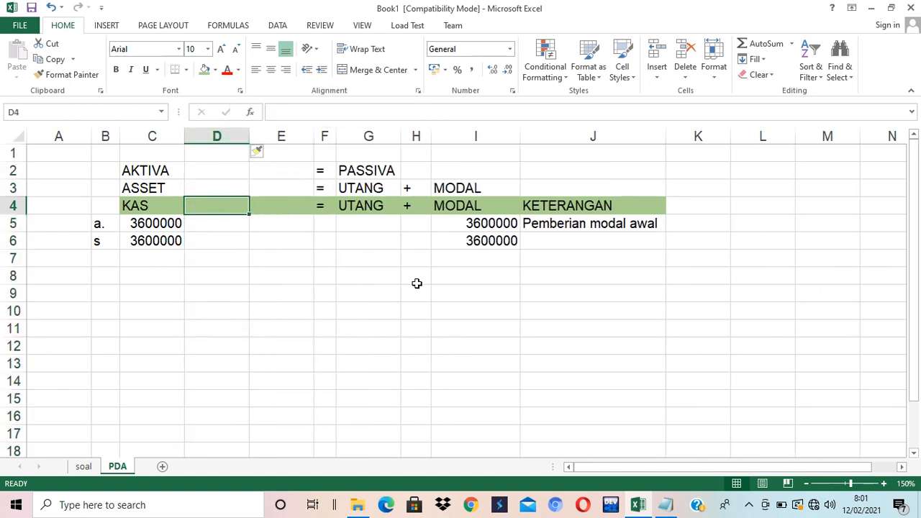
type("'+")
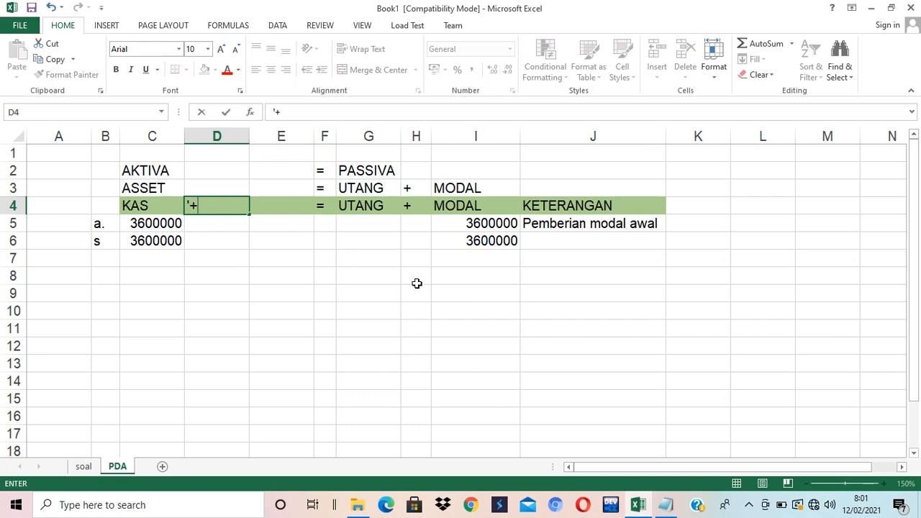
key("Return")
key("Up")
key("Right")
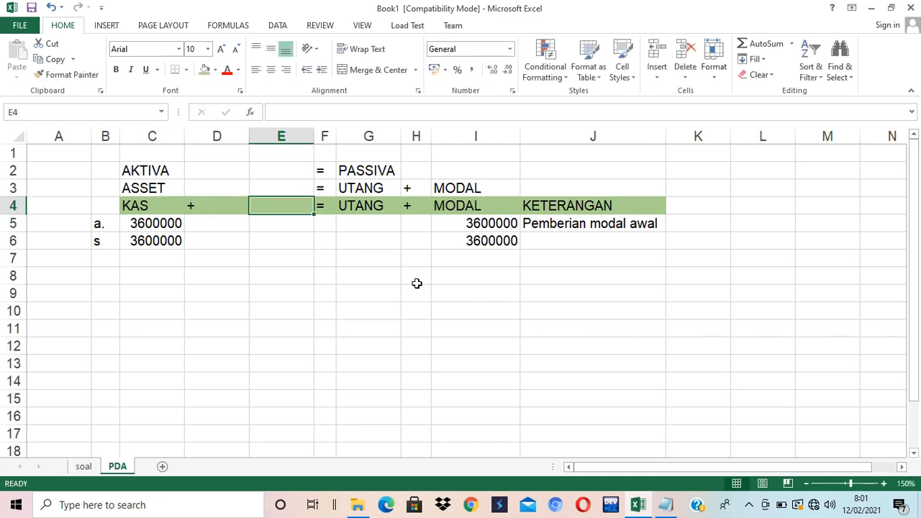
type("p")
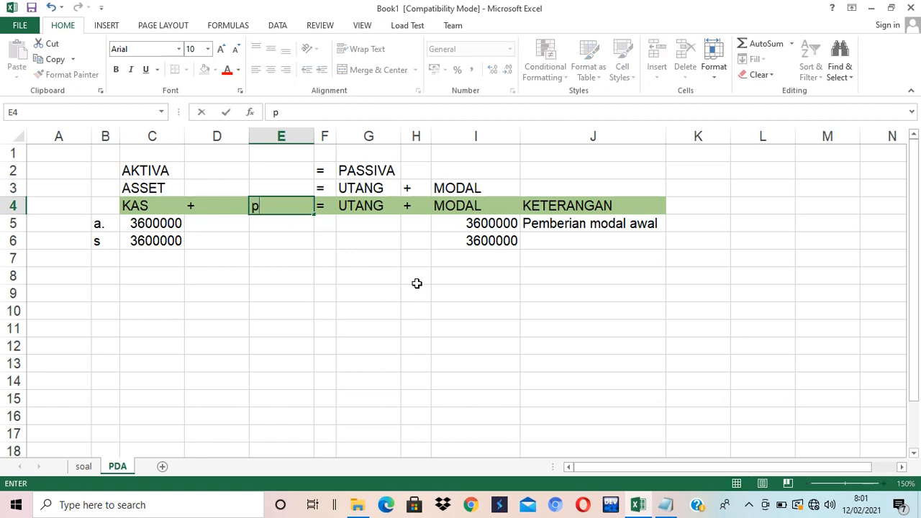
key("BackSpace")
type("Peralatan")
key("Return")
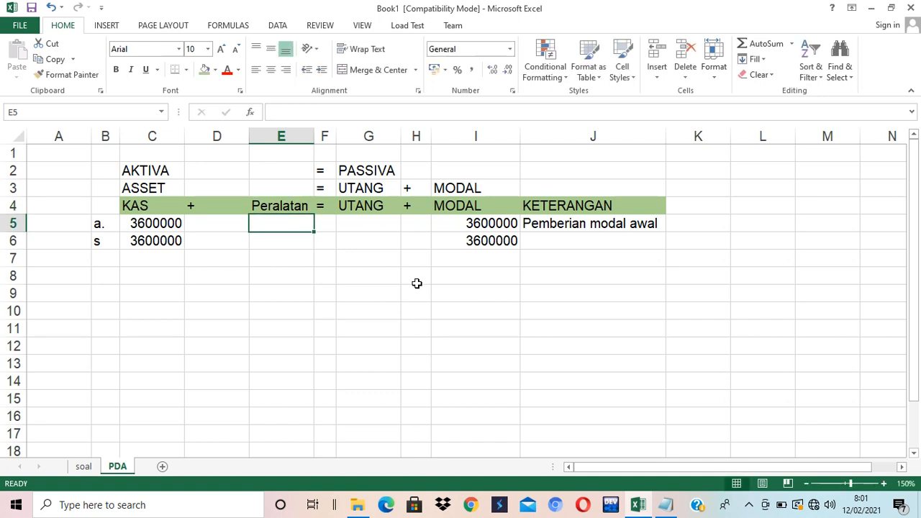
Narrow column D to fit the plus sign and widen the Peralatan column E
left_click_drag(249, 136, 206, 136)
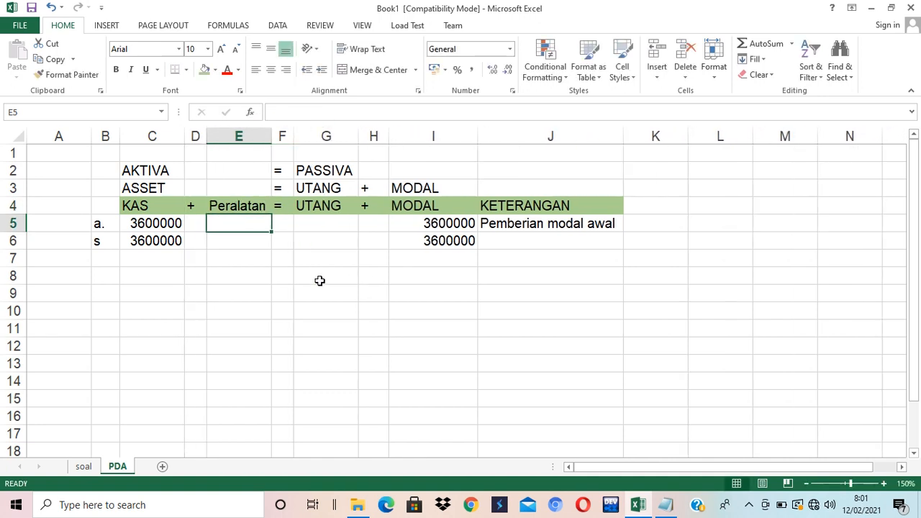
left_click(317, 291)
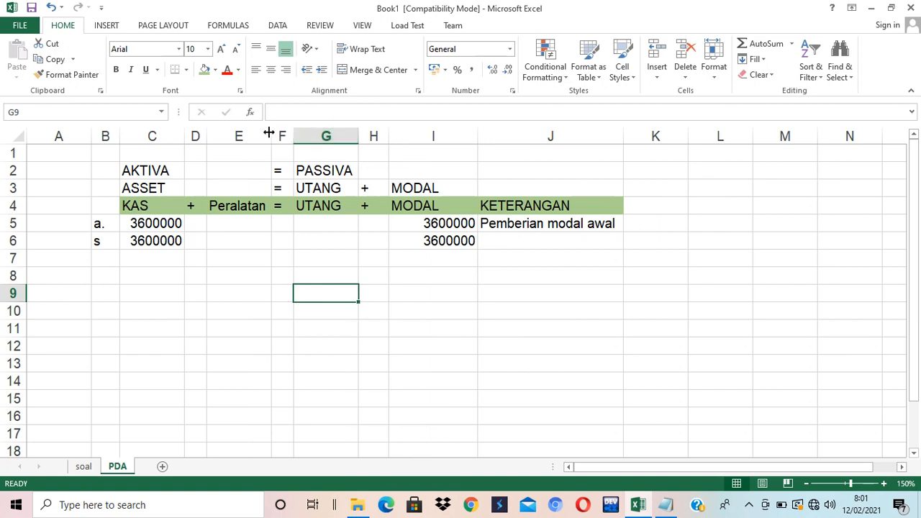
left_click_drag(271, 133, 296, 132)
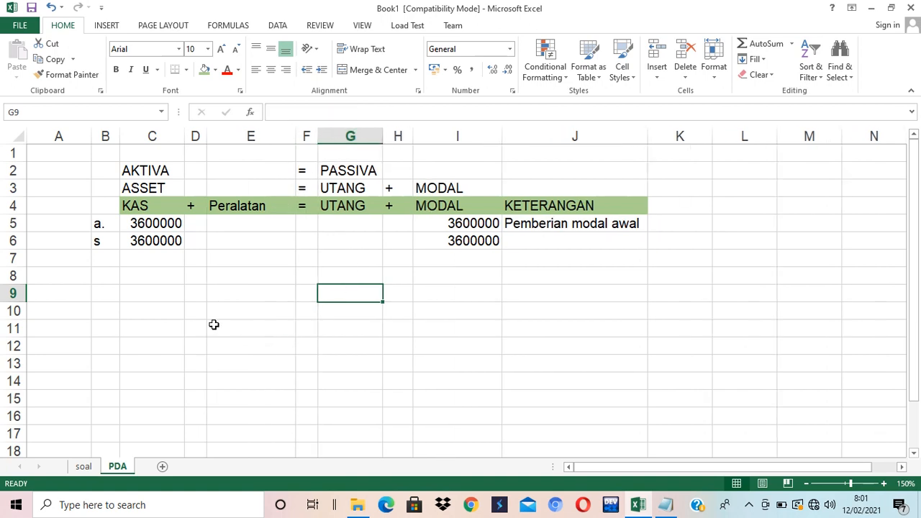
Label row 7 as "b" and enter -2960000 under KAS in C7, based on transaction b on the soal sheet
left_click(103, 260)
type("b")
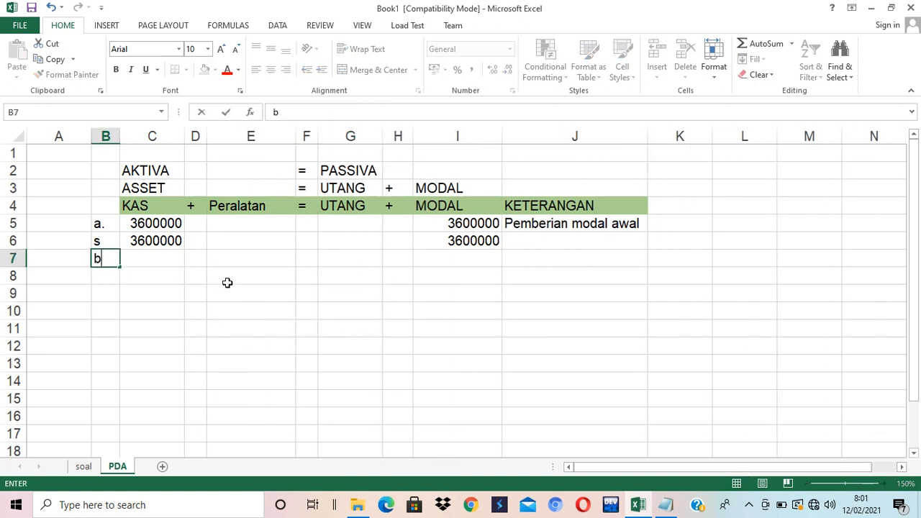
key("Tab")
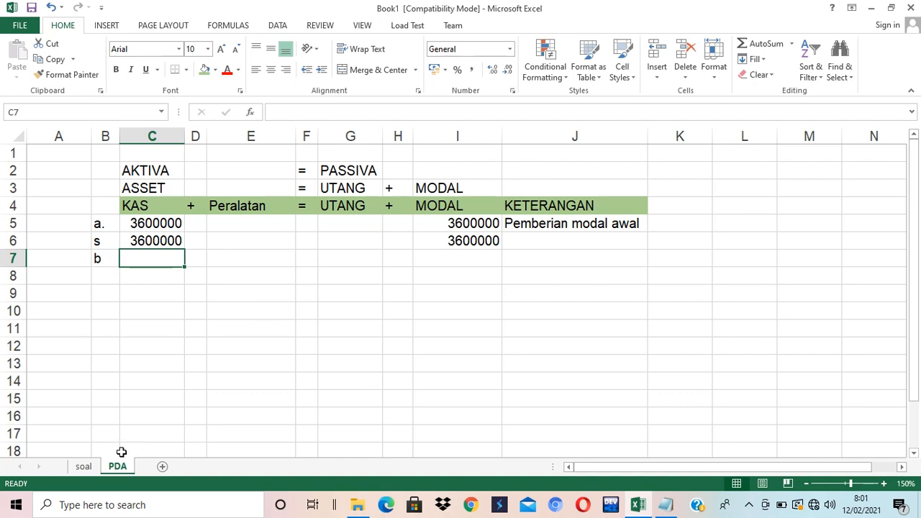
left_click(83, 468)
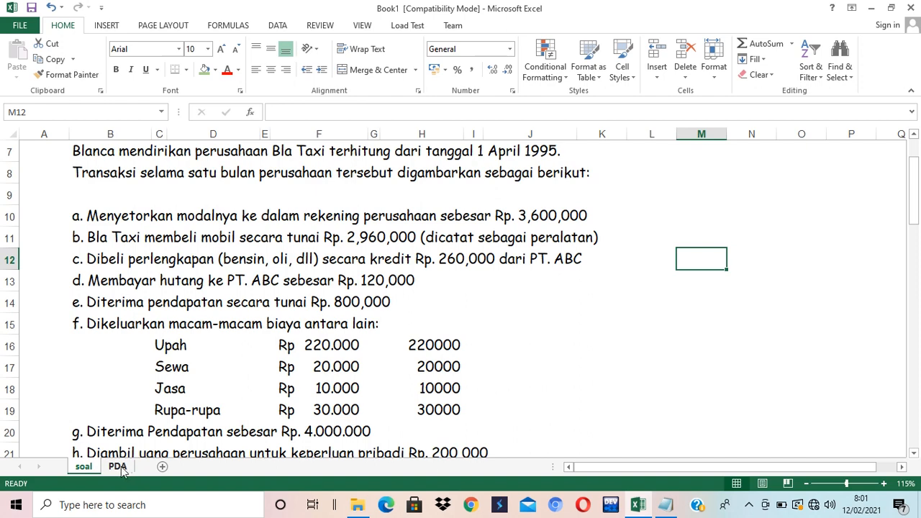
left_click(118, 467)
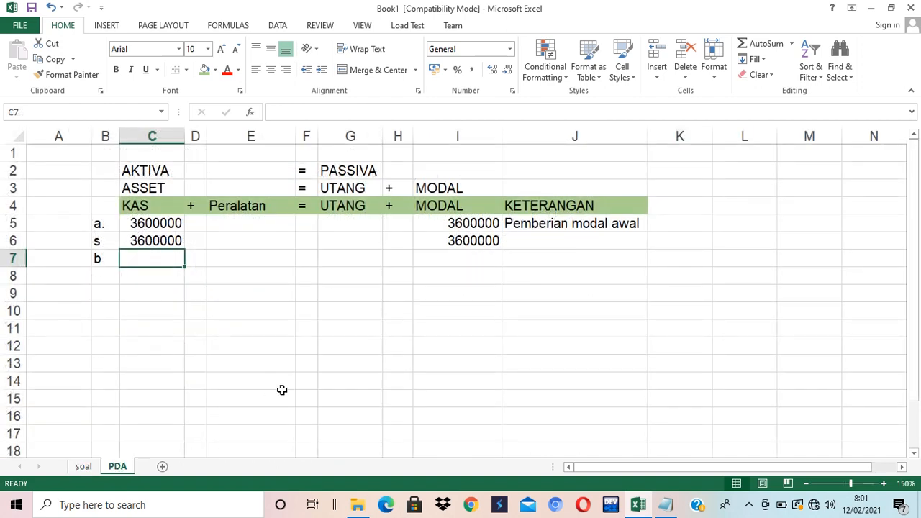
type("-29")
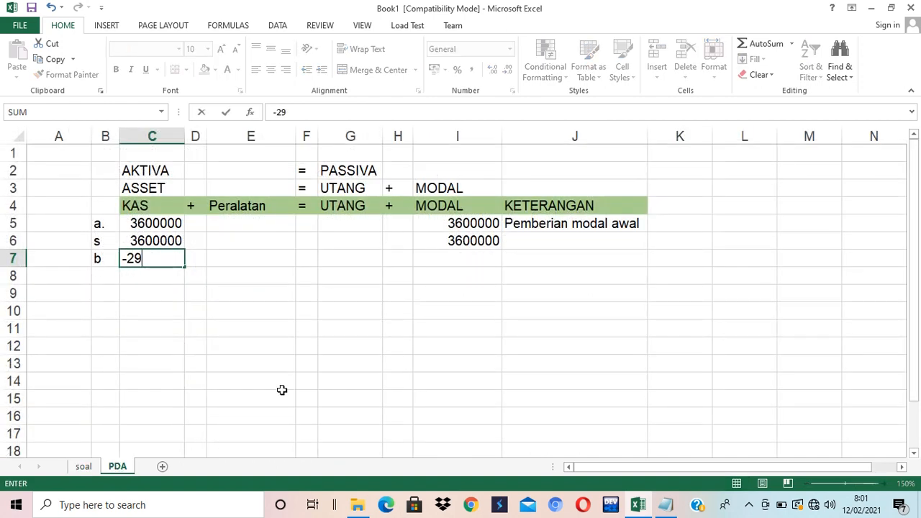
type("60000")
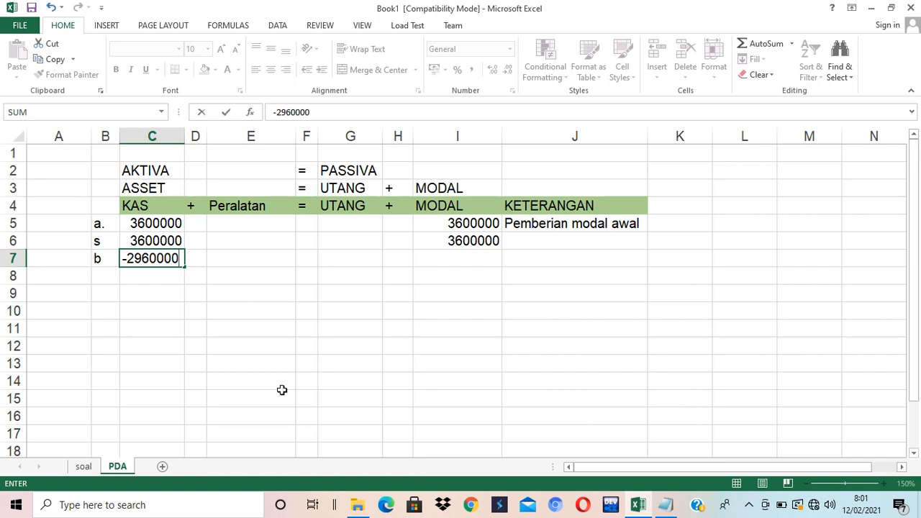
key("Tab")
Enter 2960000 under Peralatan in E7 for transaction b
key("Tab")
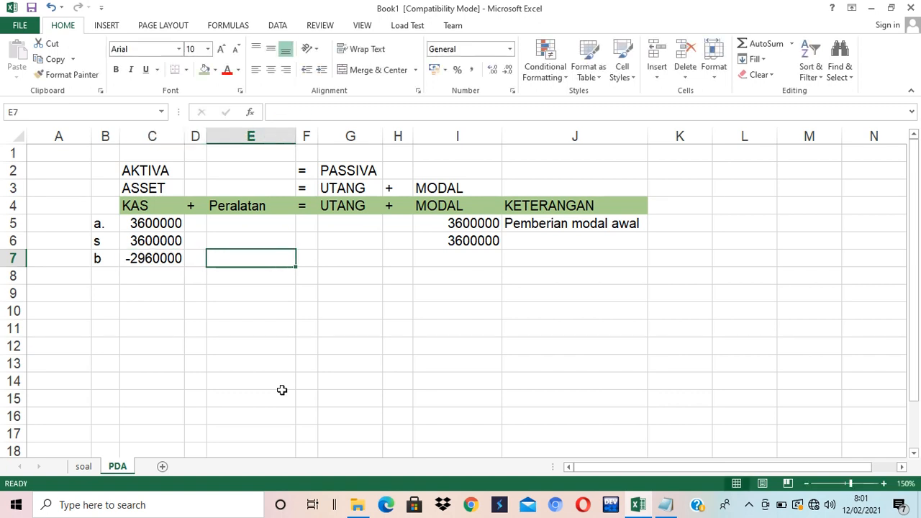
type("=")
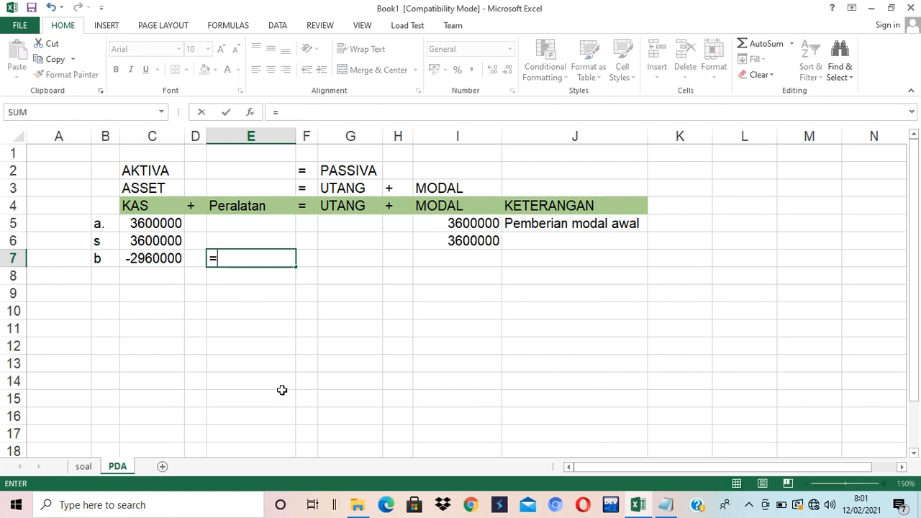
key("Escape")
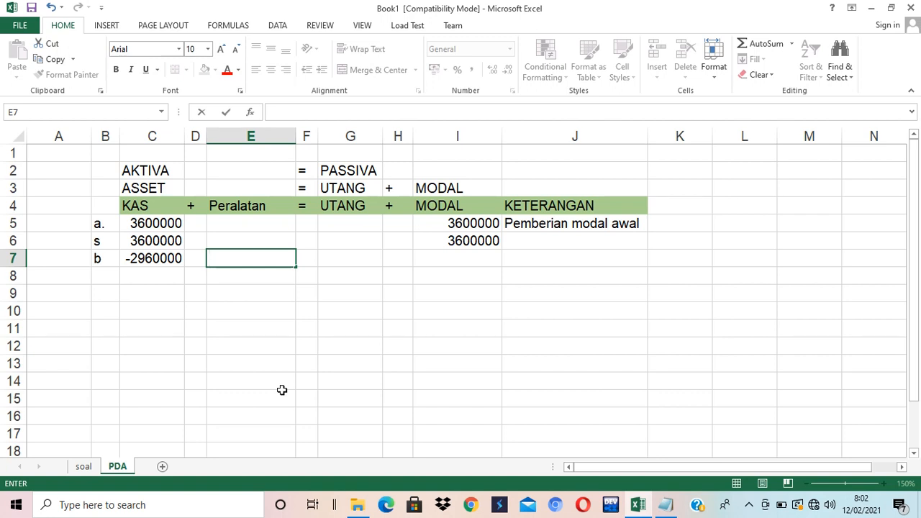
type("2960000")
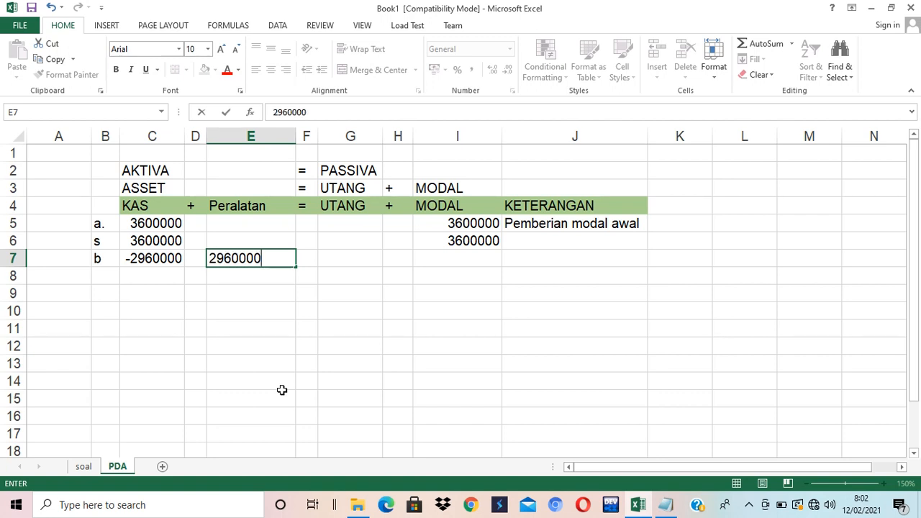
key("Return")
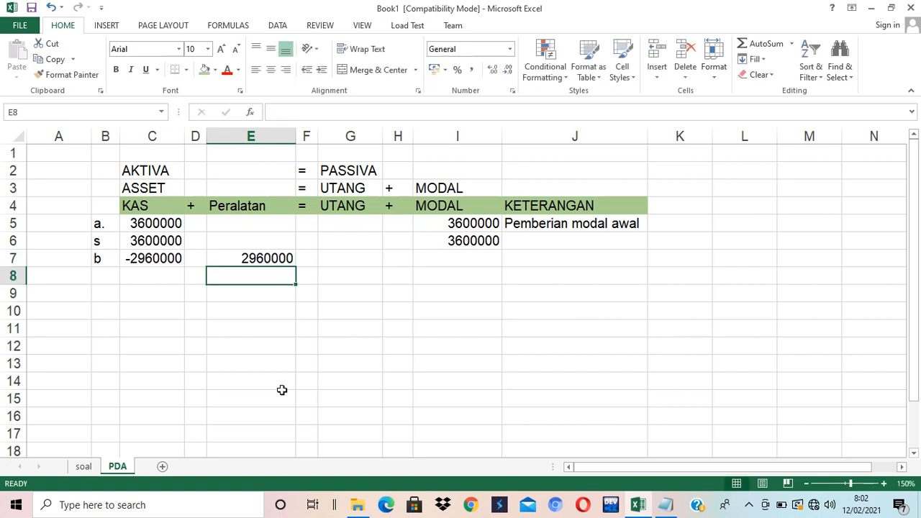
Label row 8 as "s" and calculate the KAS balance in C8 with =C6+C7
left_click(103, 280)
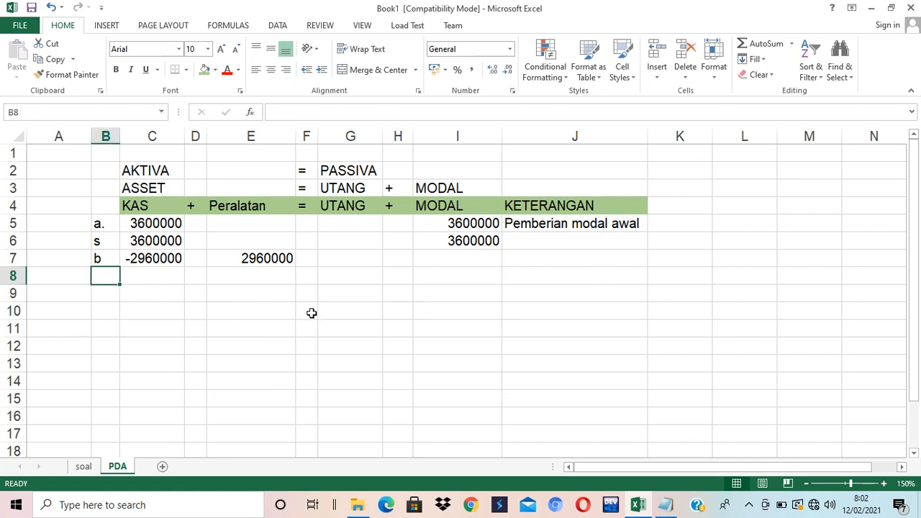
type("c")
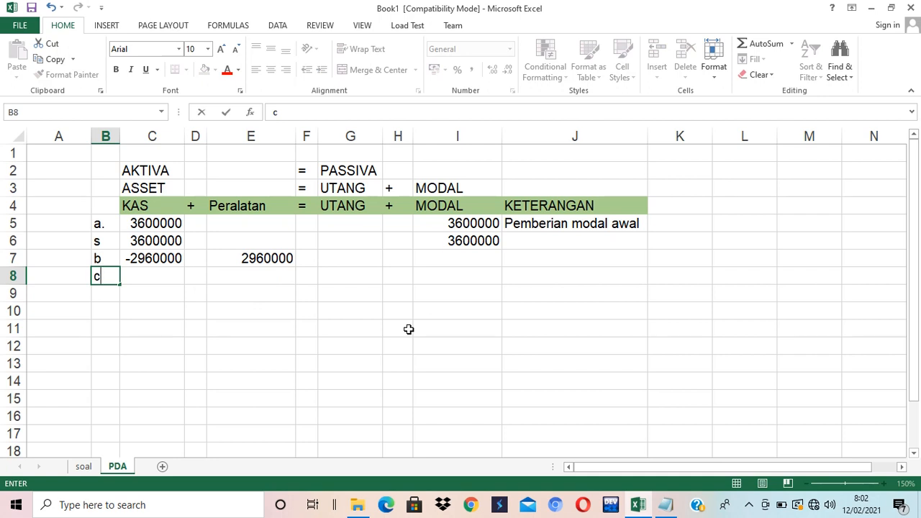
key("BackSpace")
type("s")
key("Tab")
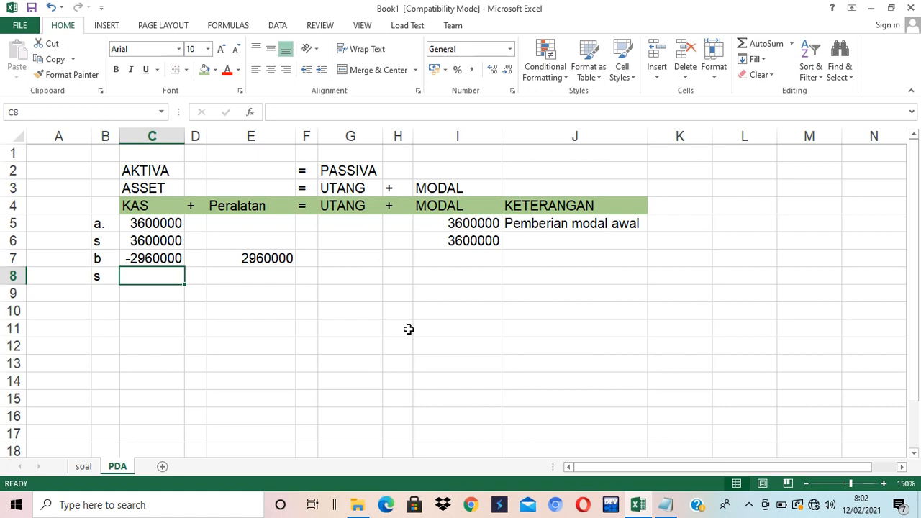
type("=")
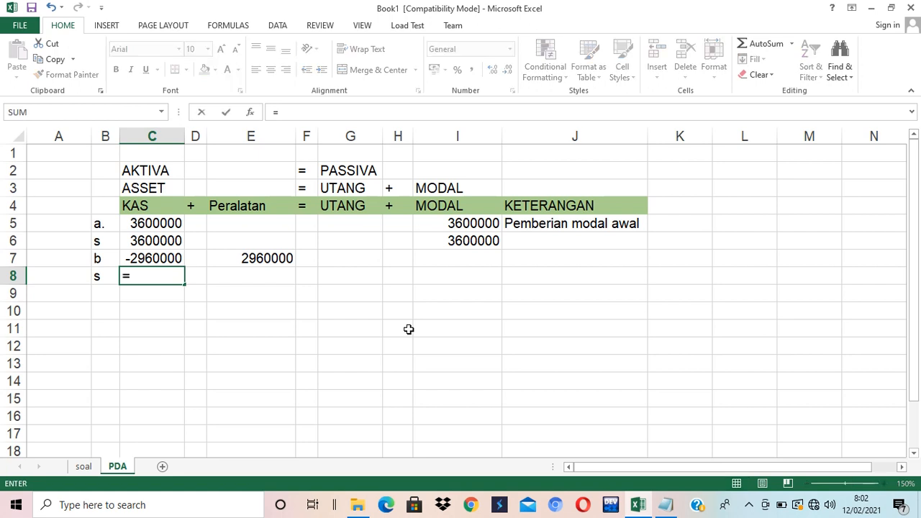
left_click(154, 242)
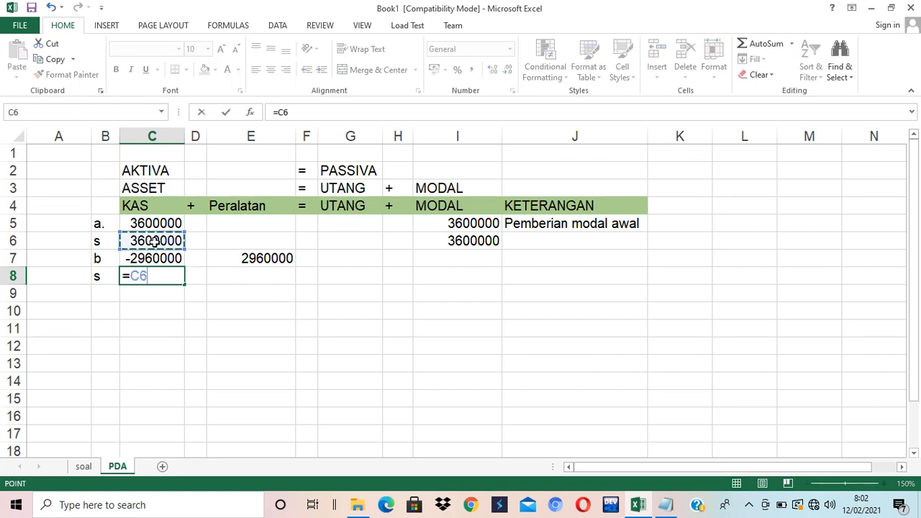
type("+")
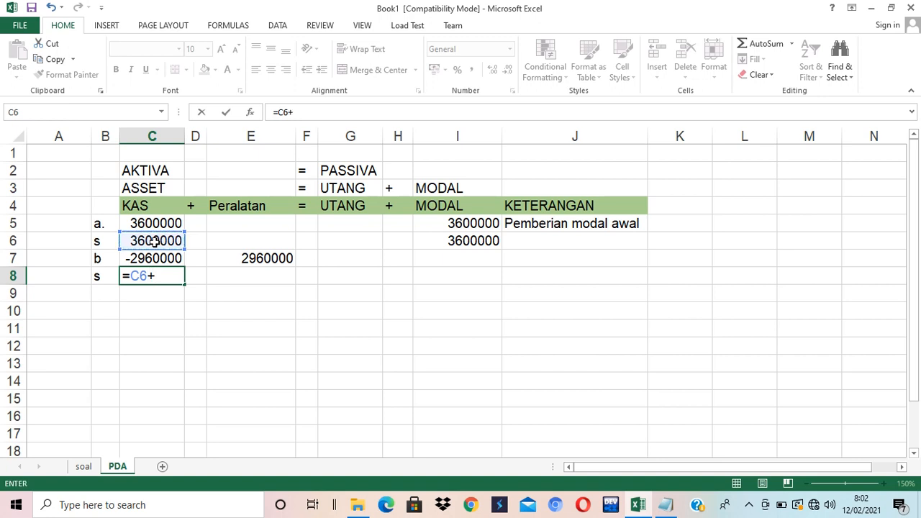
key("Up")
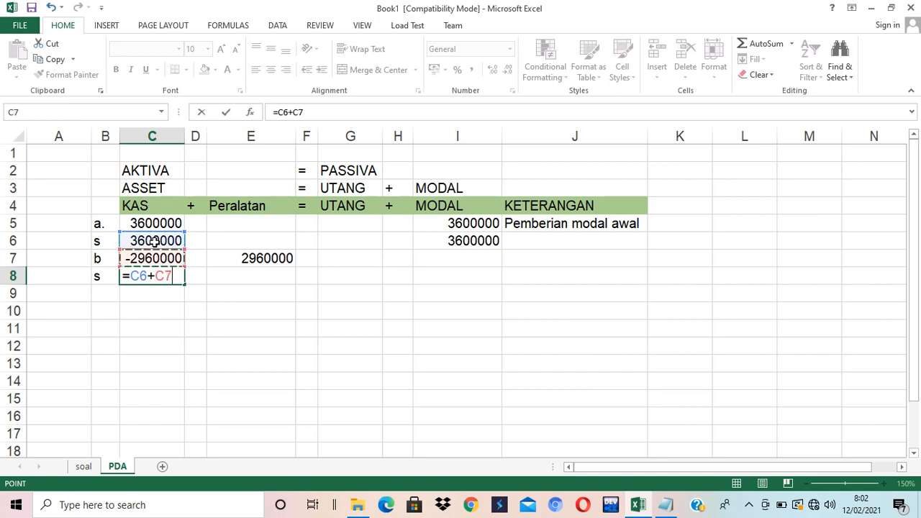
key("Return")
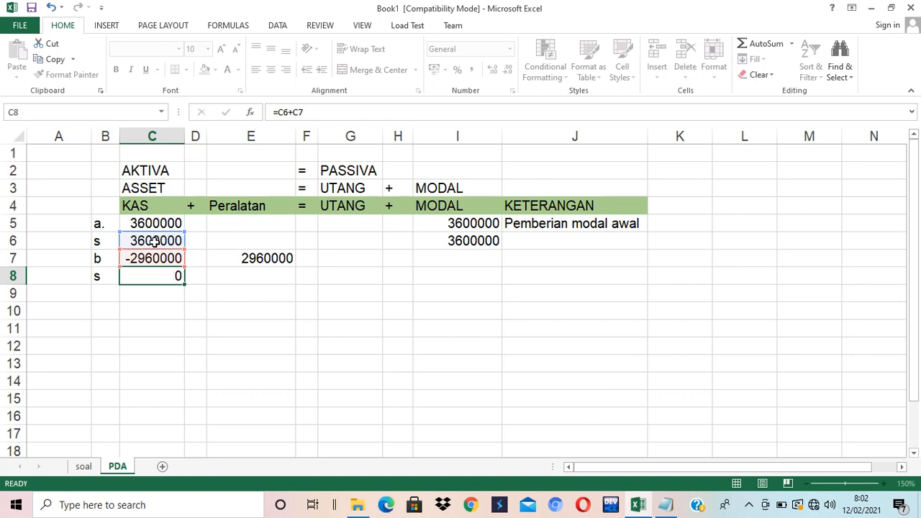
left_click(154, 276)
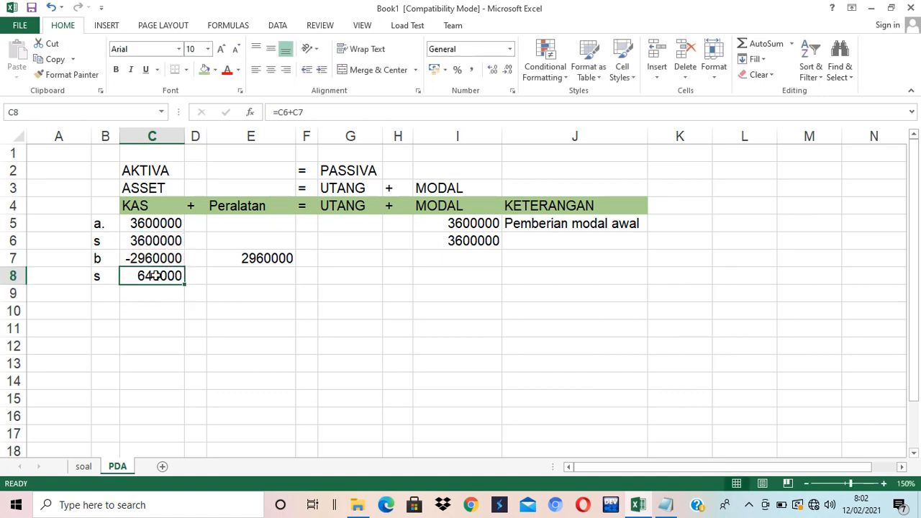
Carry the equipment amount into the Peralatan balance cell E8 with the formula =E7
left_click(242, 277)
type("=")
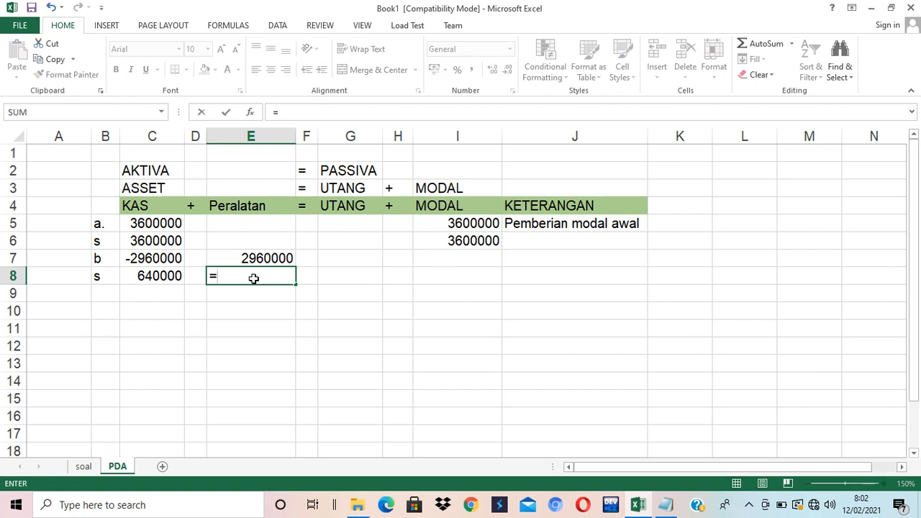
key("Up")
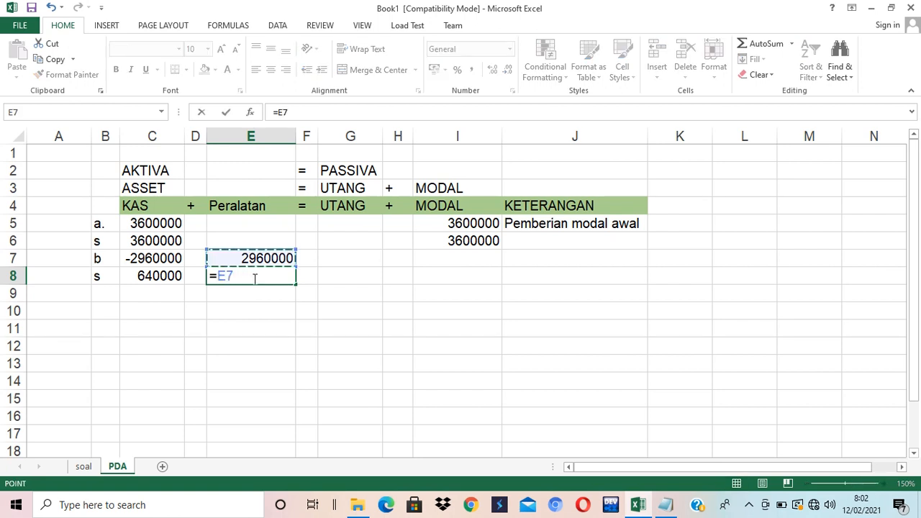
key("Return")
left_click(251, 273)
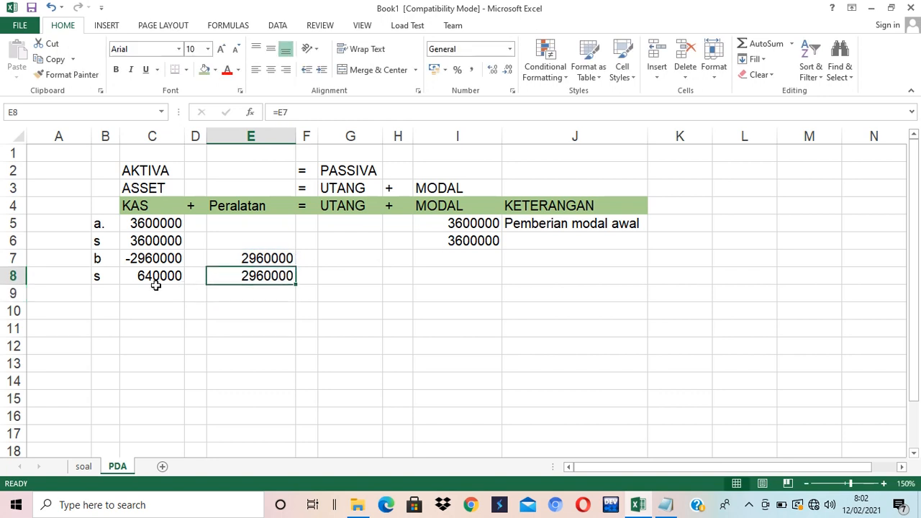
Copy the KAS balance formula from C8 into the MODAL balance cell I8
left_click(141, 278)
key("ctrl+c")
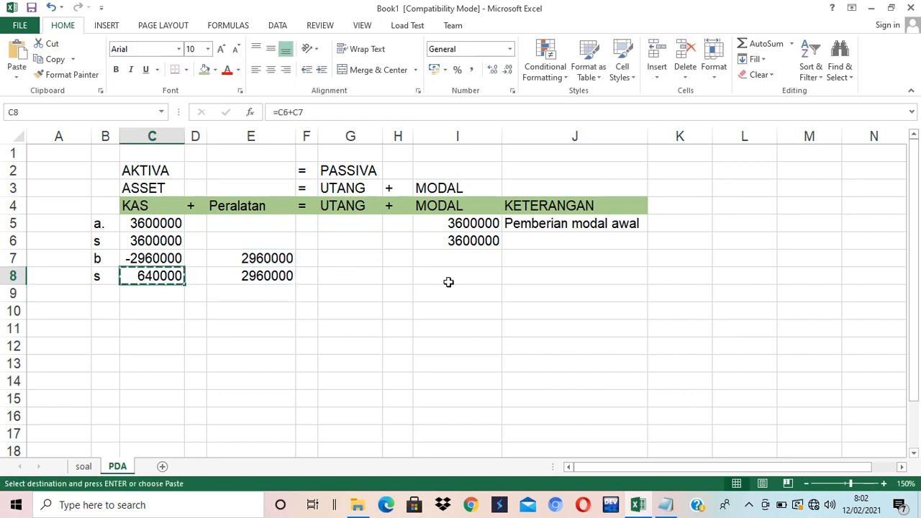
left_click(469, 278)
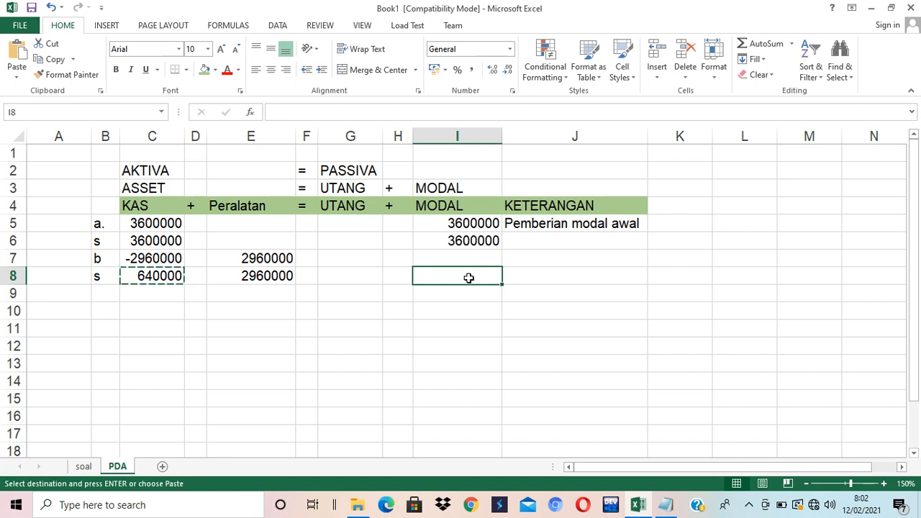
key("ctrl+v")
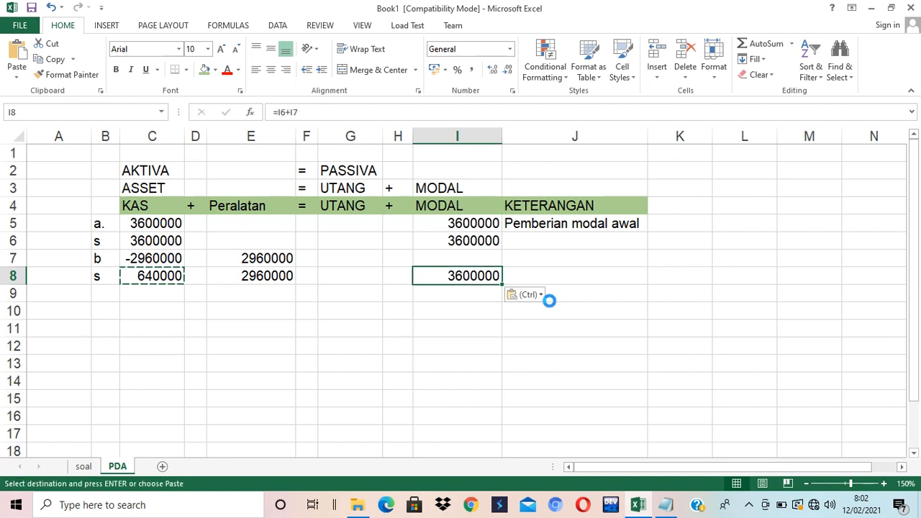
left_click(697, 255)
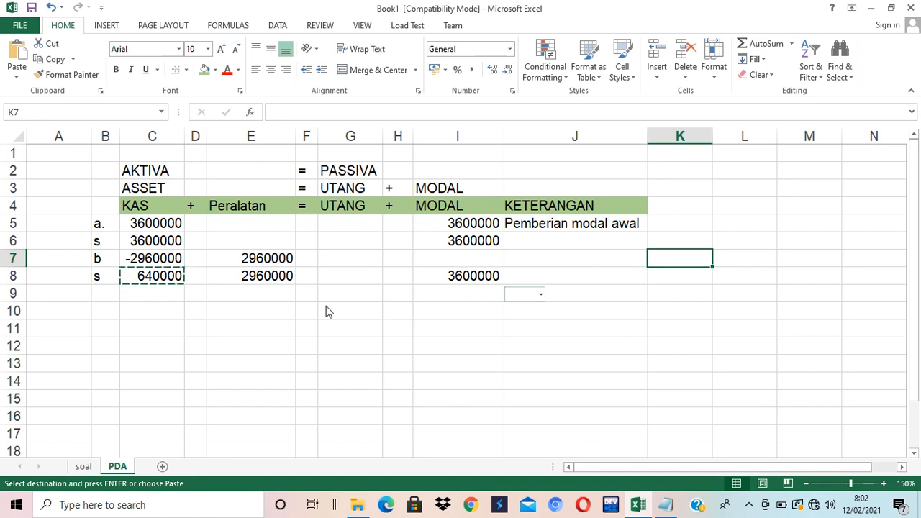
Label row 9 as "c" and check transaction c on the soal sheet before returning to PDA
left_click(100, 294)
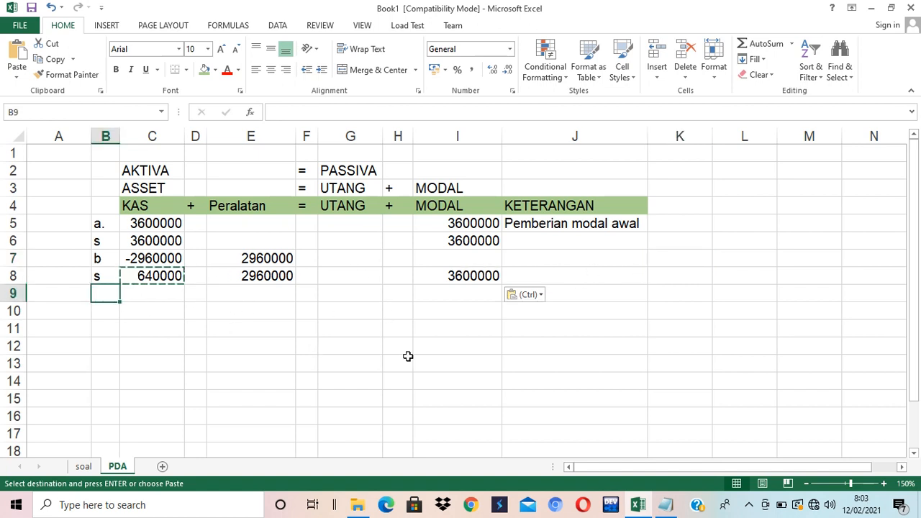
key("Escape")
type("c")
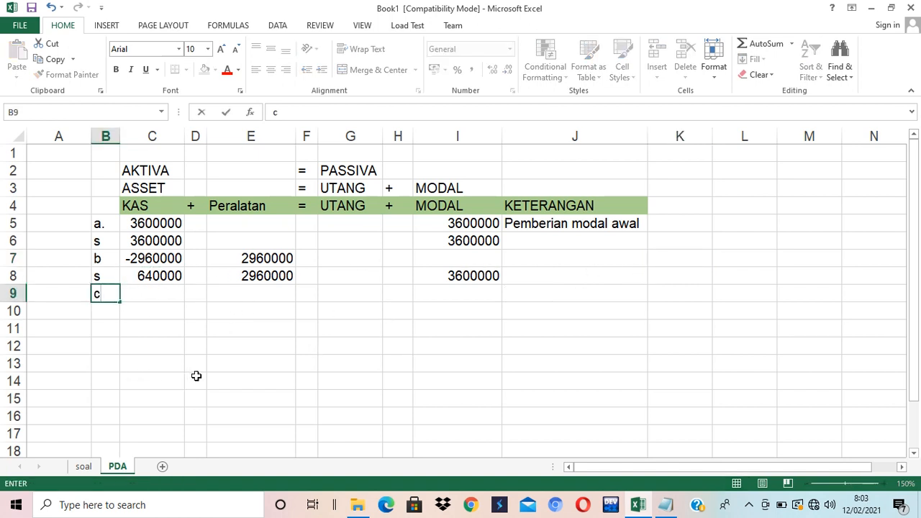
left_click(83, 466)
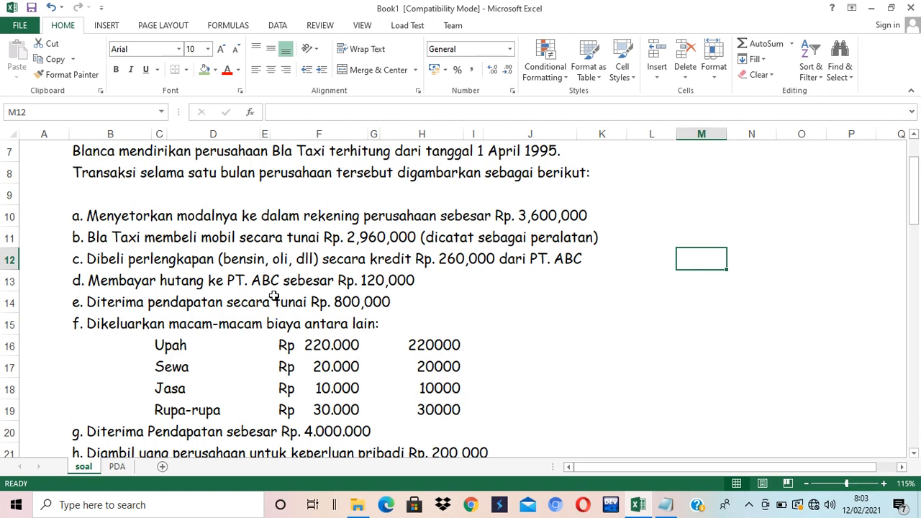
left_click(118, 466)
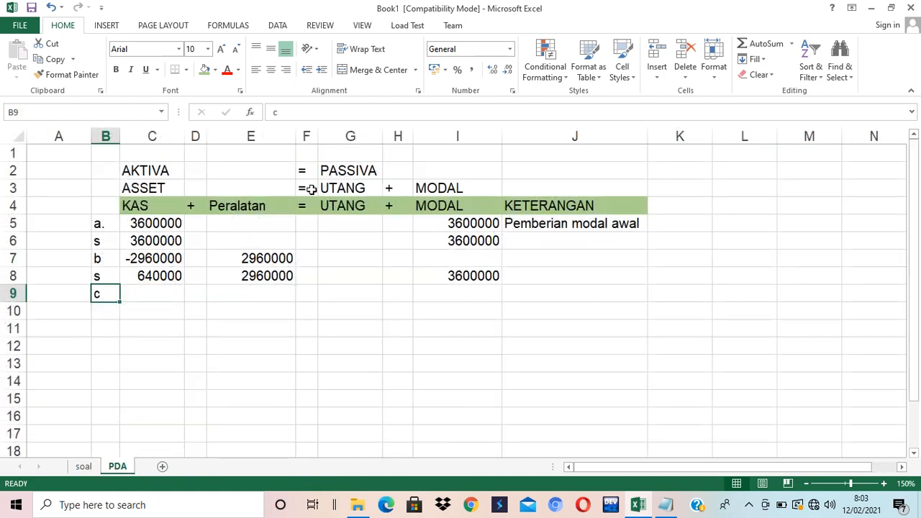
Insert two blank columns between KAS and the plus sign that precedes Peralatan
left_click(309, 263)
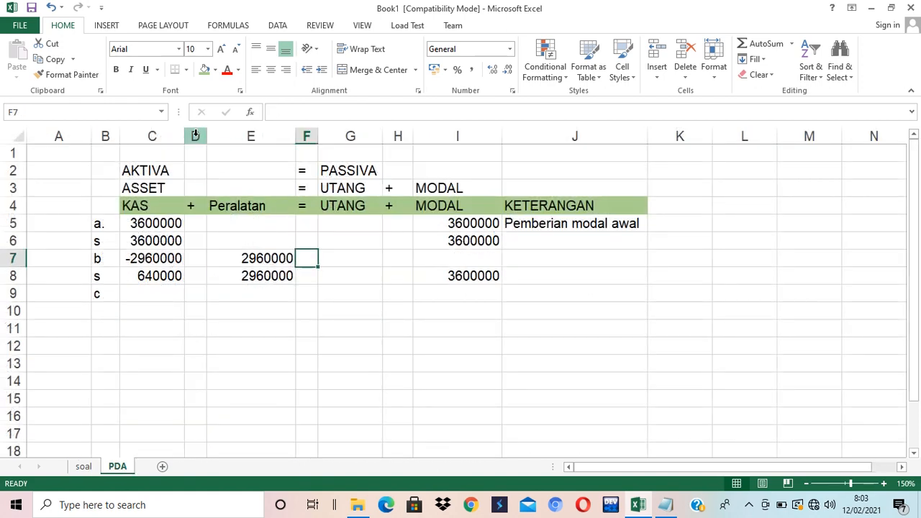
right_click(195, 134)
left_click(240, 231)
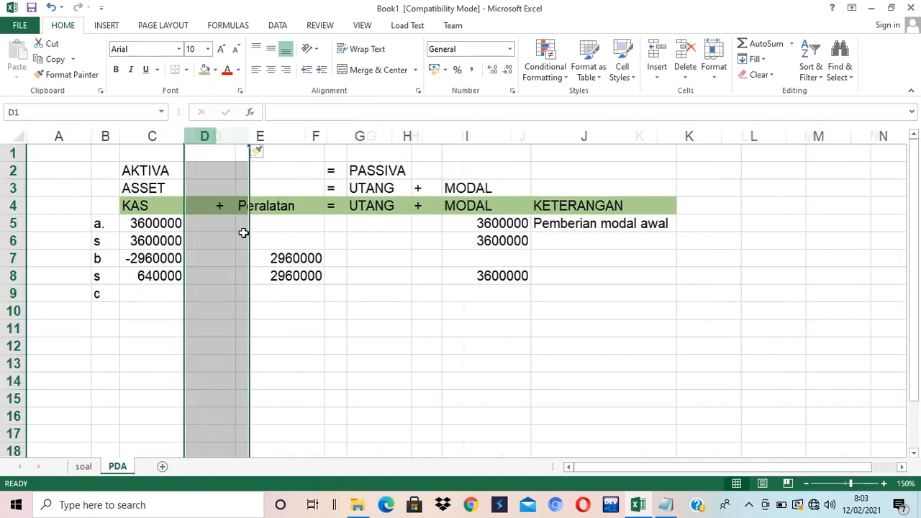
right_click(215, 147)
left_click(252, 229)
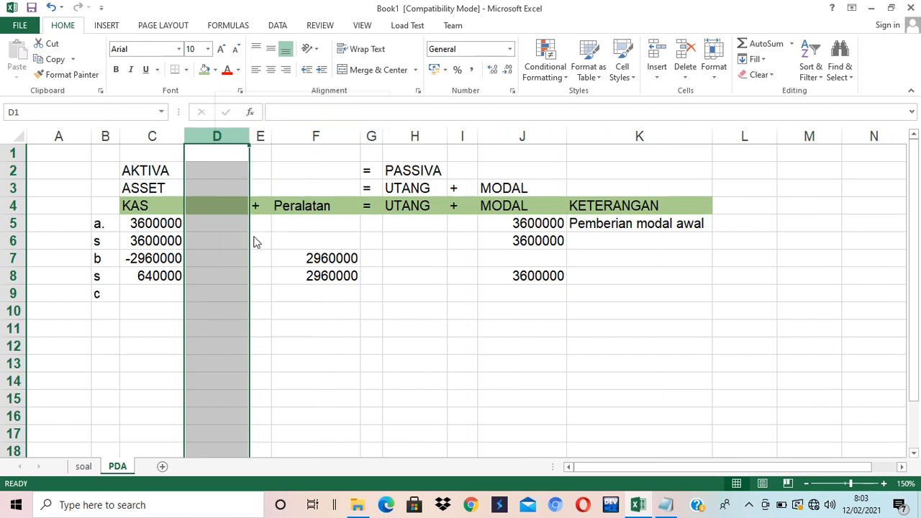
Enter a plus sign in D4 and the heading PERLENGKAPAN in E4
left_click(219, 208)
type("'+")
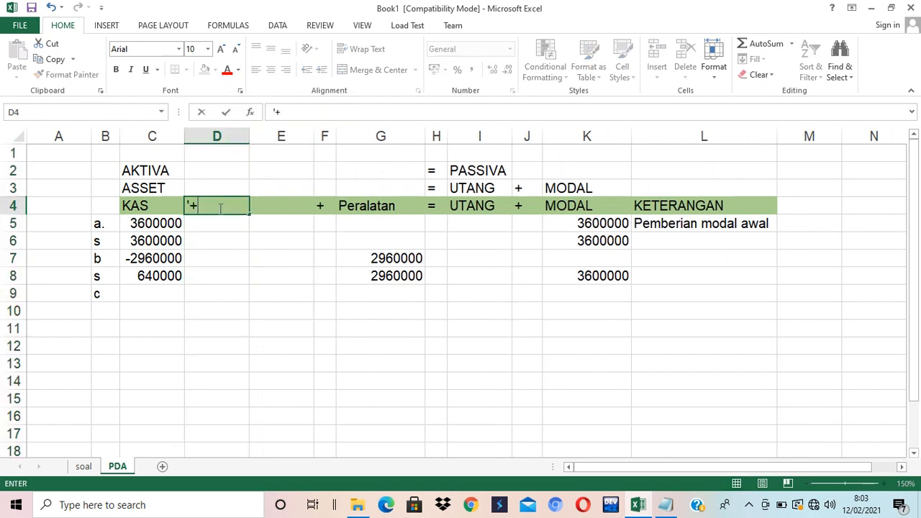
key("Tab")
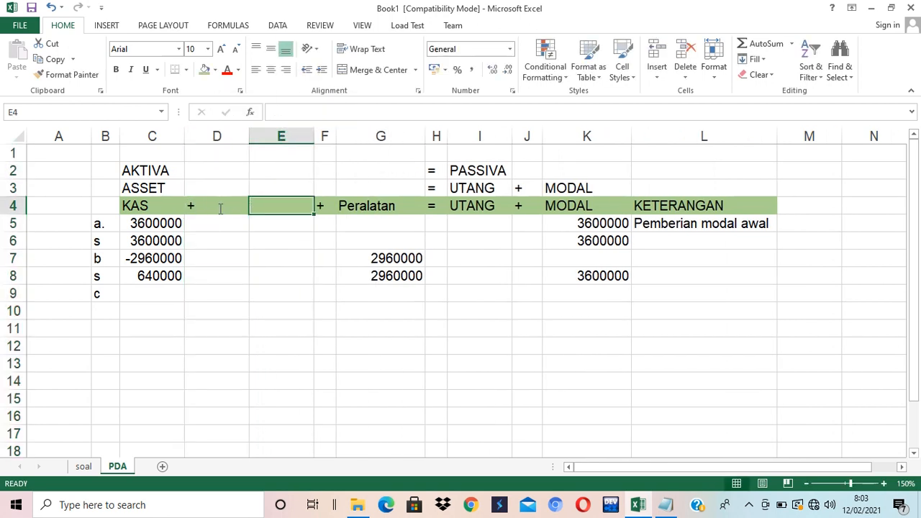
type("Perlengkapan")
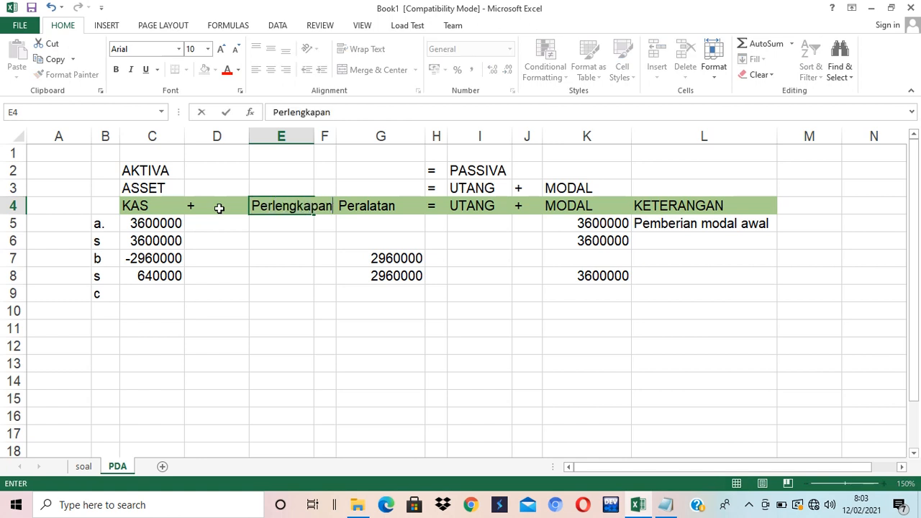
key("shift+Home")
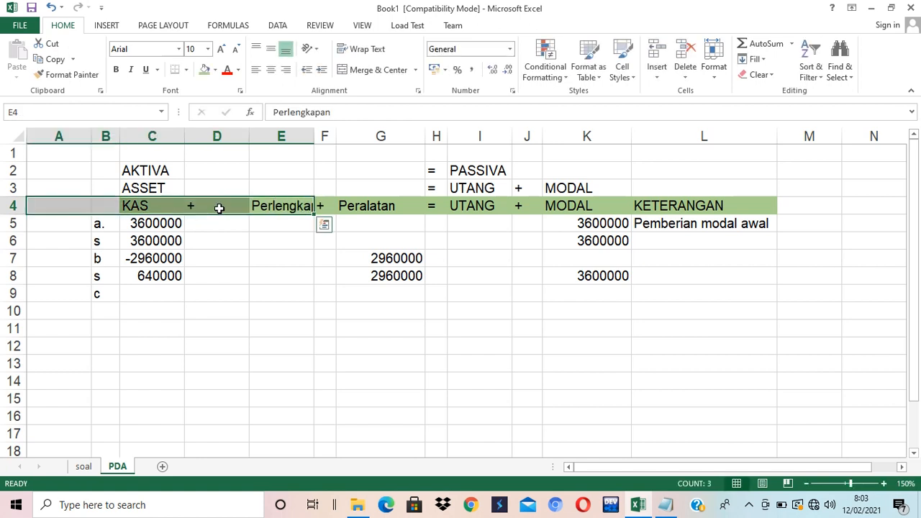
type("PERLENGKAPAN")
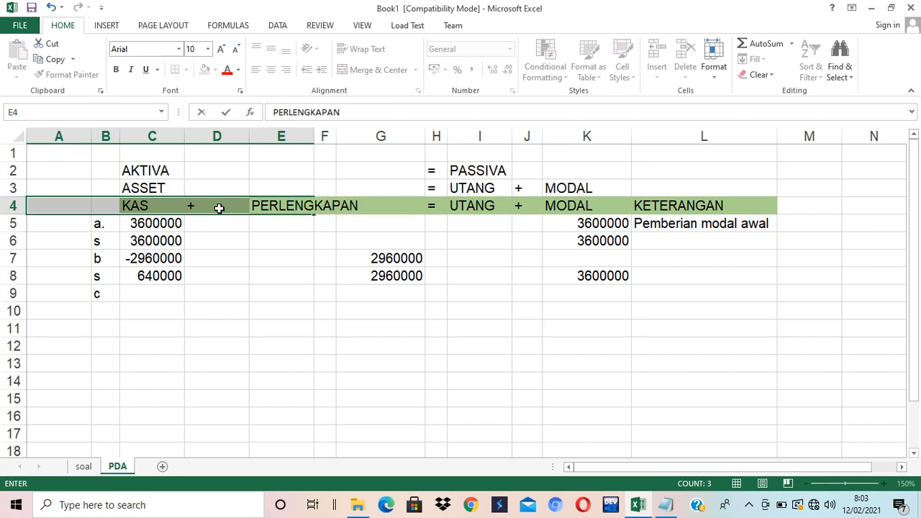
key("Return")
Change the heading in G4 to PERALATAN and adjust columns D and E to fit their row 4 headings
key("Up")
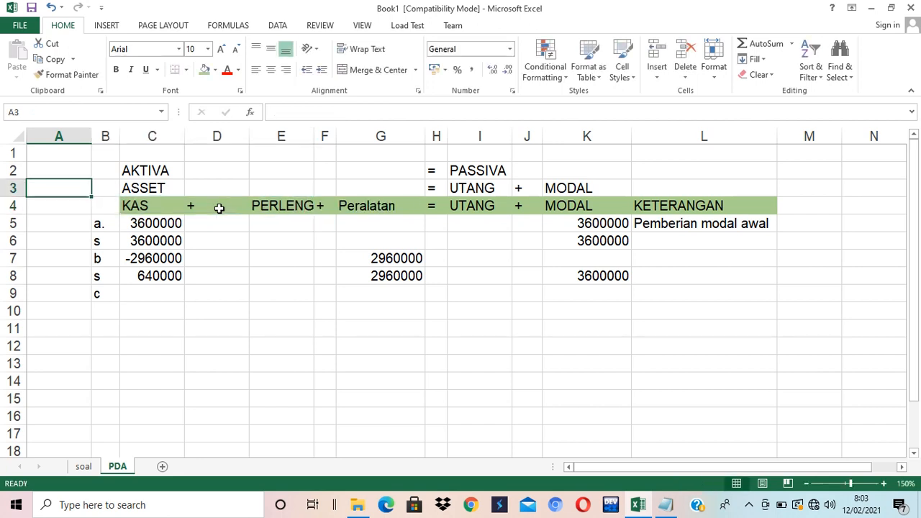
key("Down")
key("Right")
key("Right")
key("Right")
key("Right")
key("Right")
key("Right")
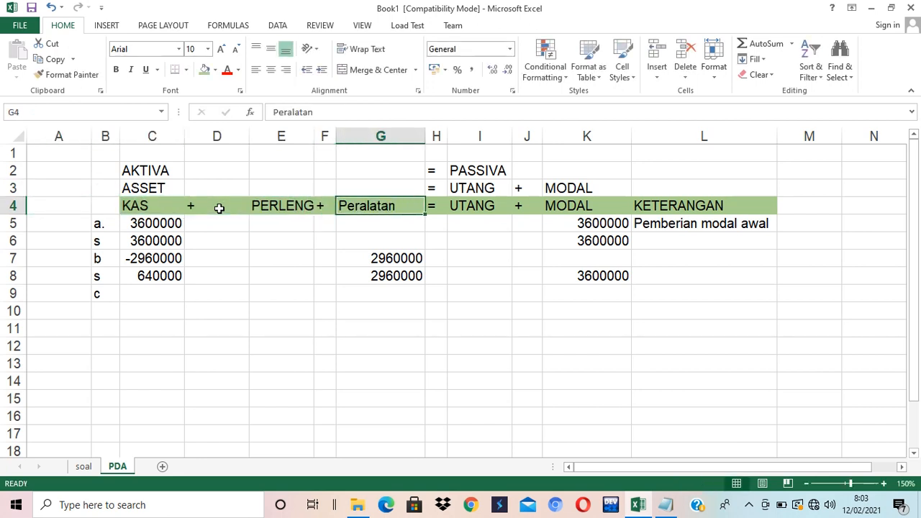
type("PERALATAN")
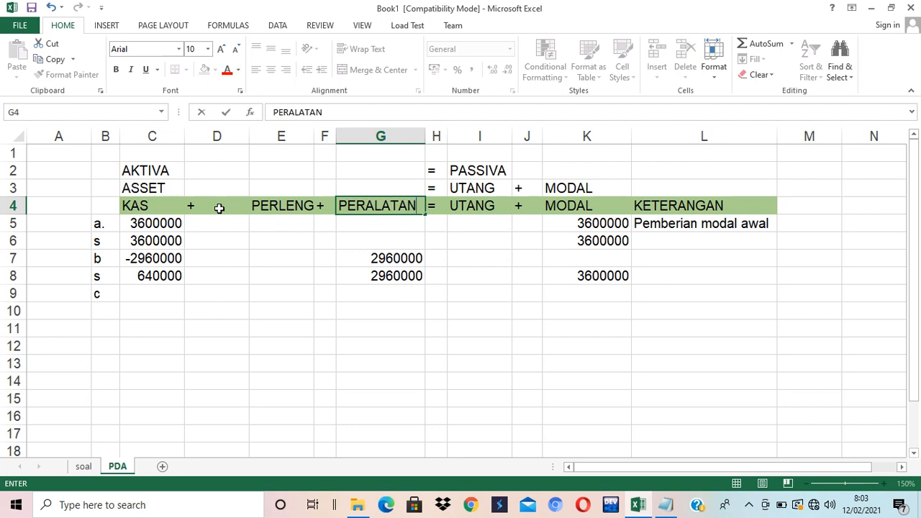
key("Return")
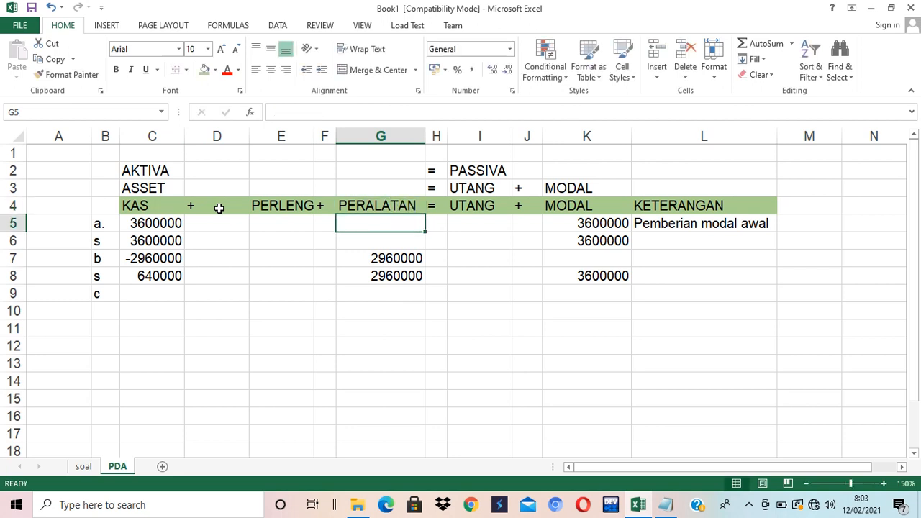
double_click(315, 137)
left_click_drag(249, 138, 206, 138)
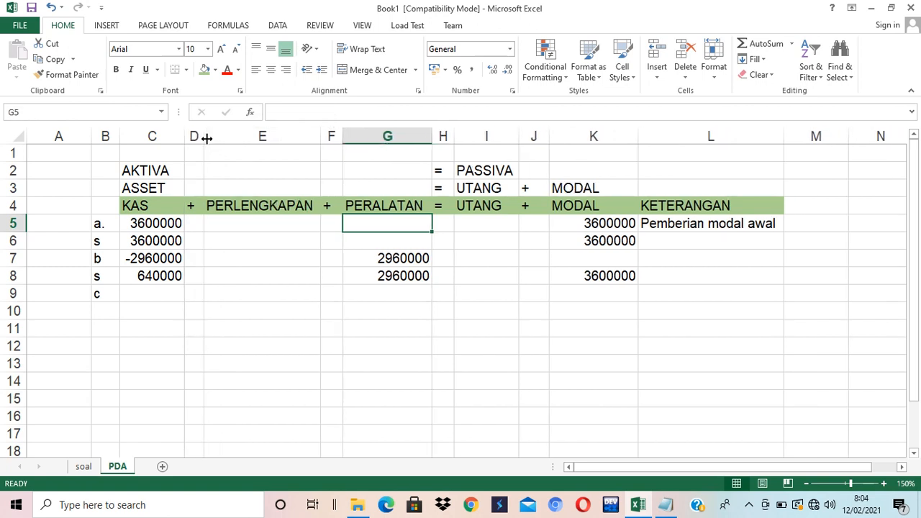
Check transaction c on the soal sheet and enter 260000 under PERLENGKAPAN in E9 of the PDA sheet
left_click(144, 293)
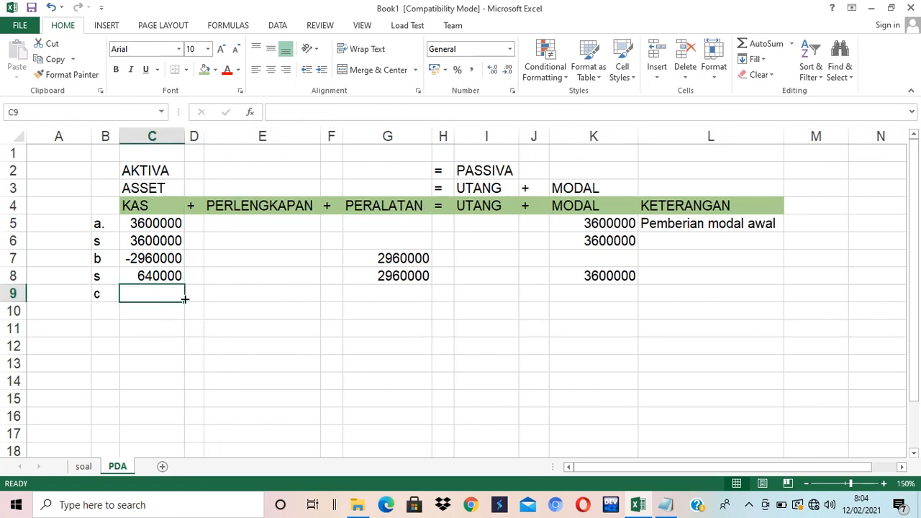
left_click(233, 293)
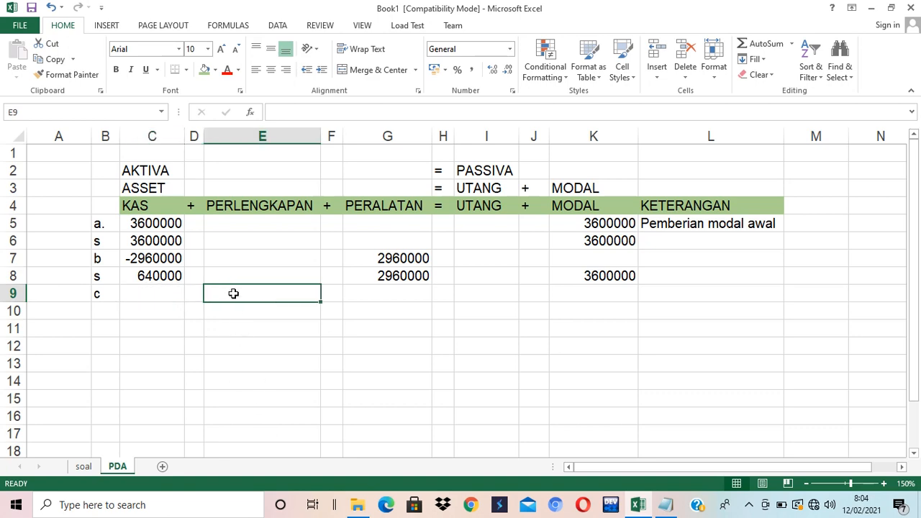
left_click(84, 467)
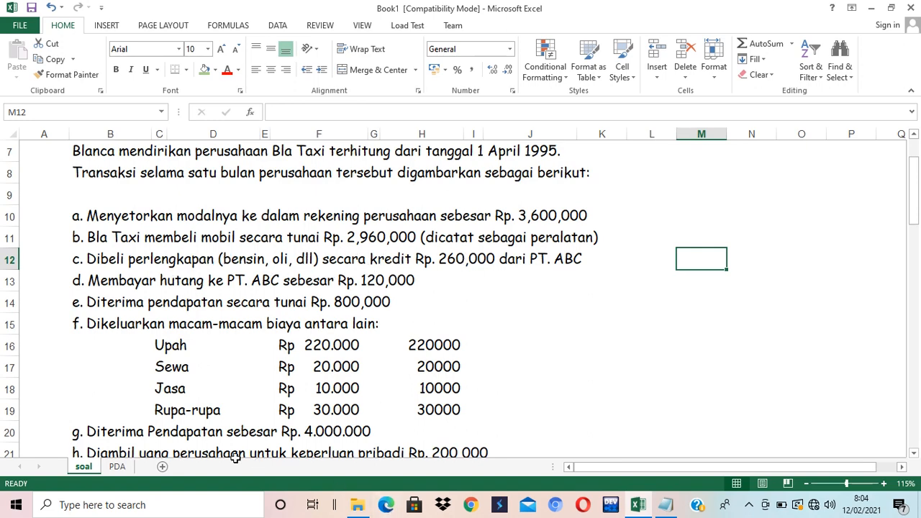
left_click(118, 467)
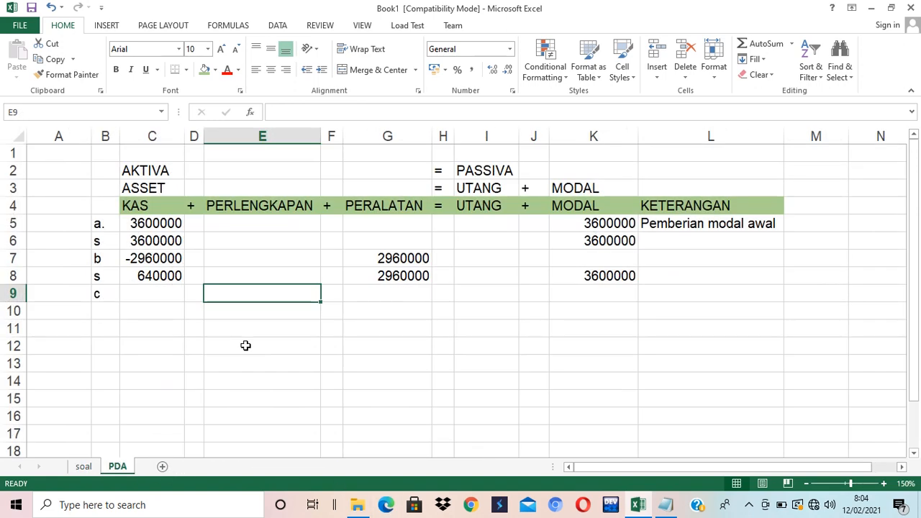
type("260000")
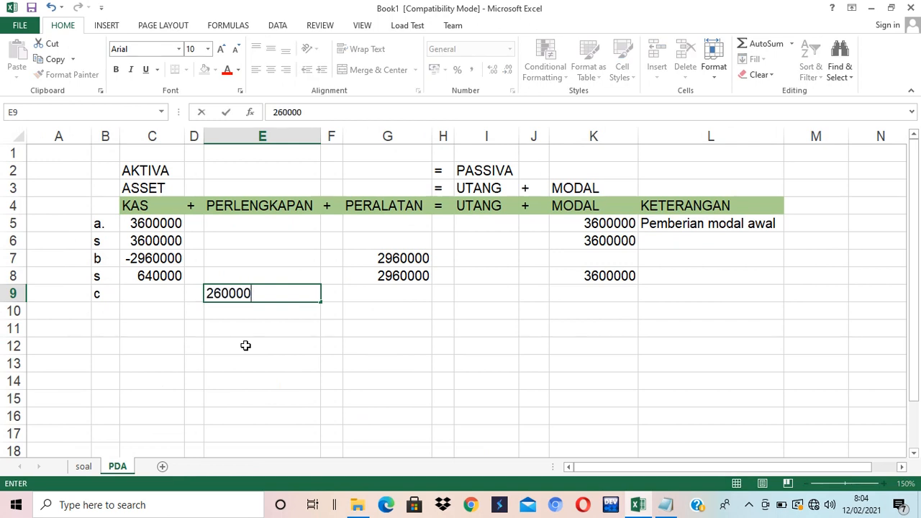
Record the matching debt for transaction c under UTANG in I9 with the formula =E9
key("Right")
key("Right")
key("Right")
key("Right")
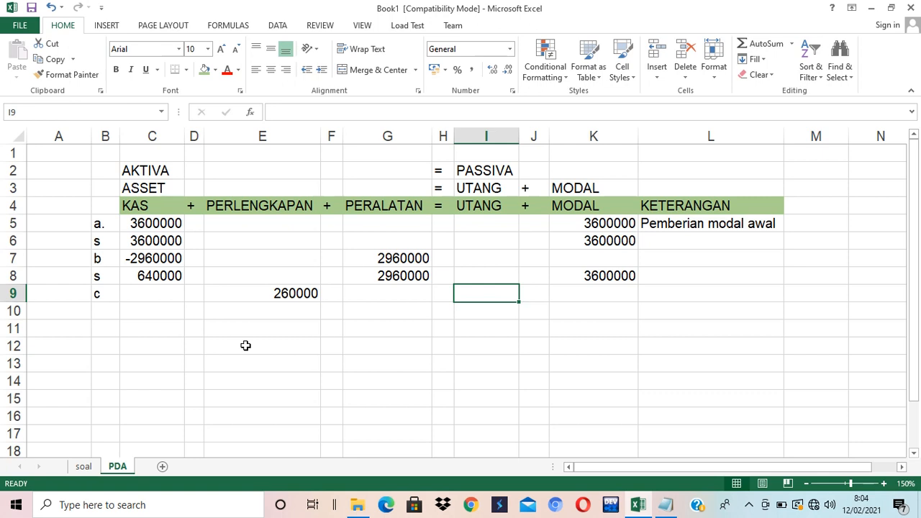
type("=")
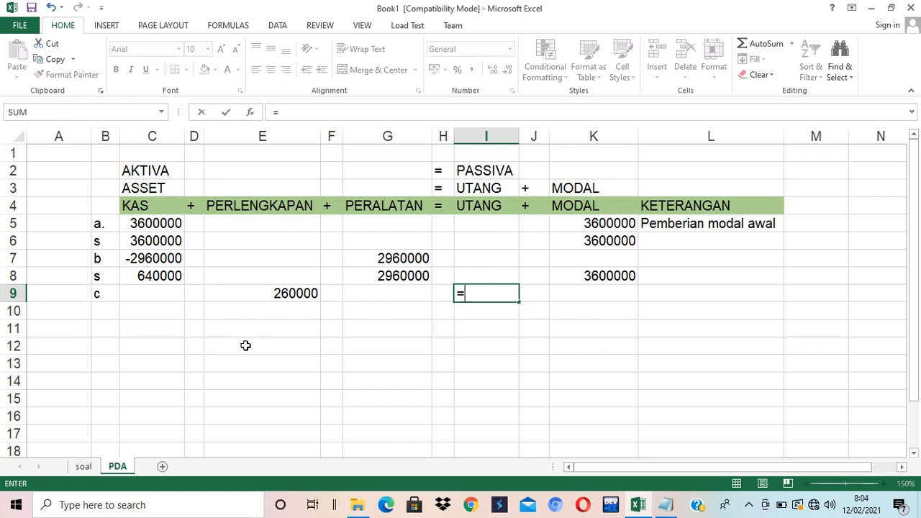
key("Left")
key("Left")
key("Left")
key("Left")
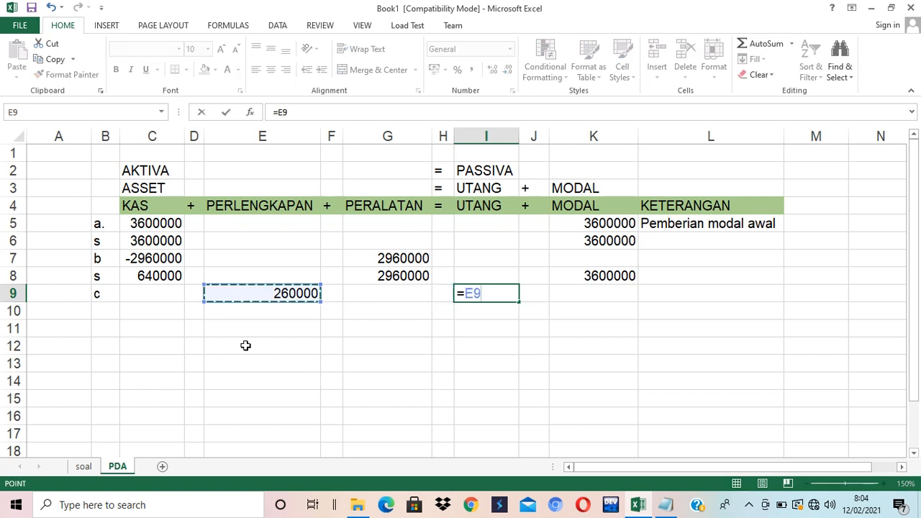
key("Return")
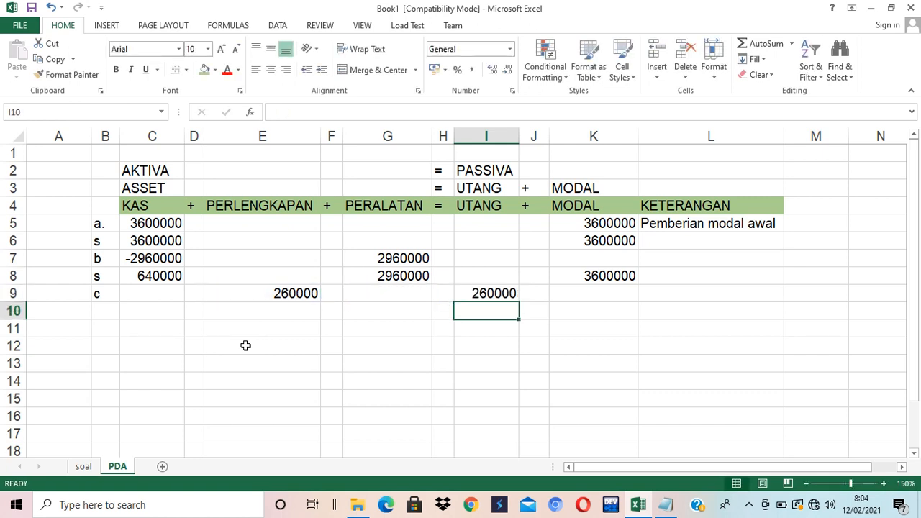
Label row 10 as "s" and calculate the KAS balance in C10 with the formula =C8+C9
left_click(97, 312)
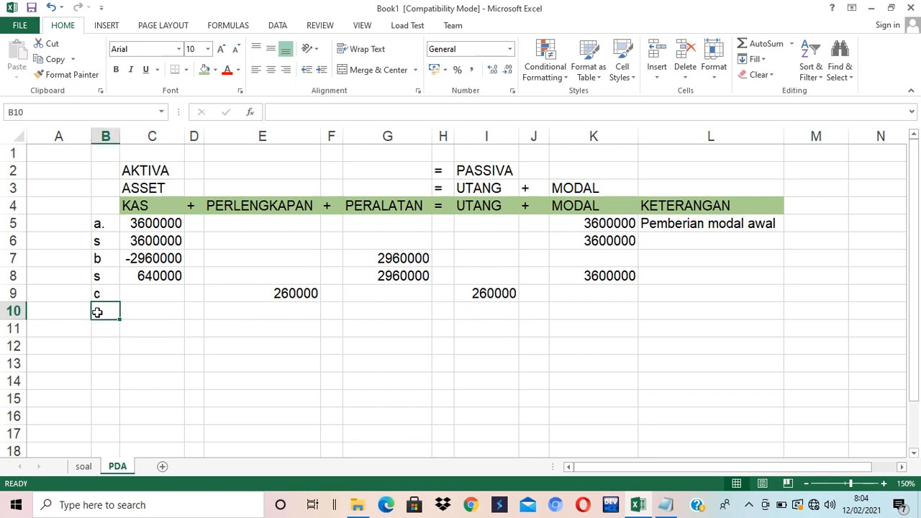
type("s")
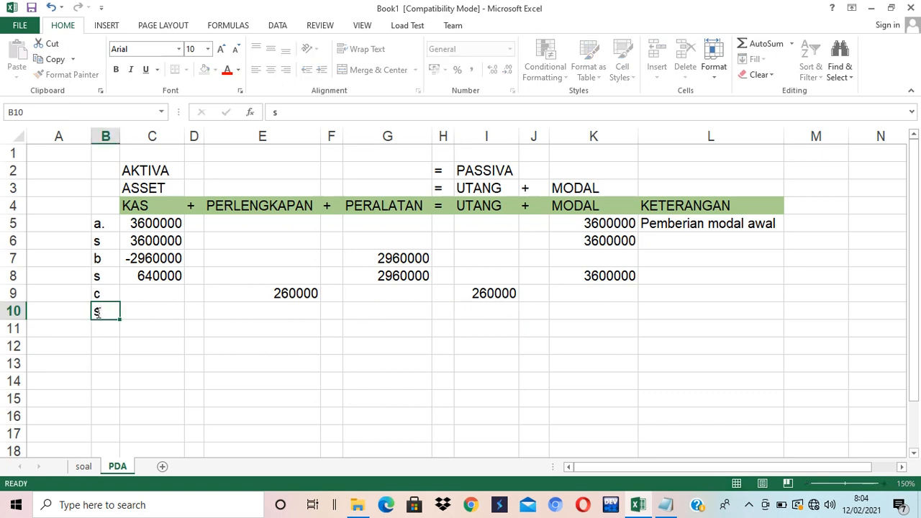
key("Tab")
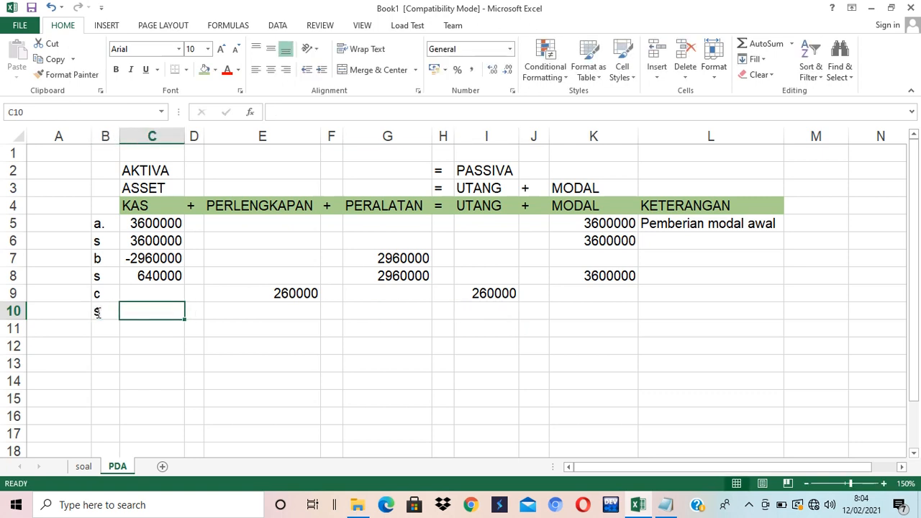
type("=")
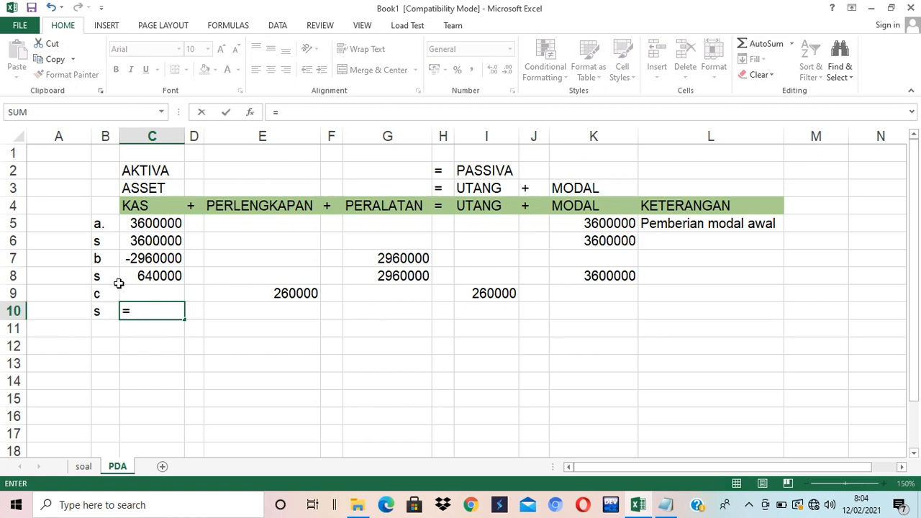
left_click(152, 274)
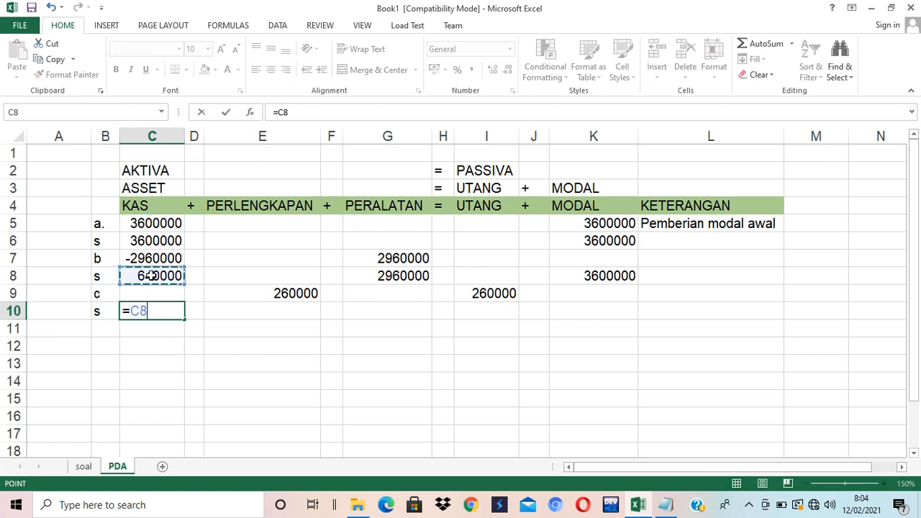
type("+")
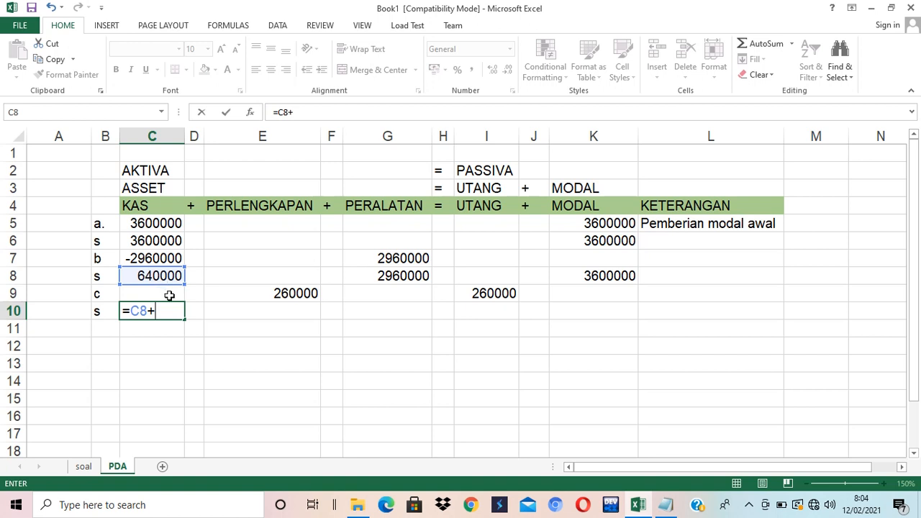
left_click(159, 292)
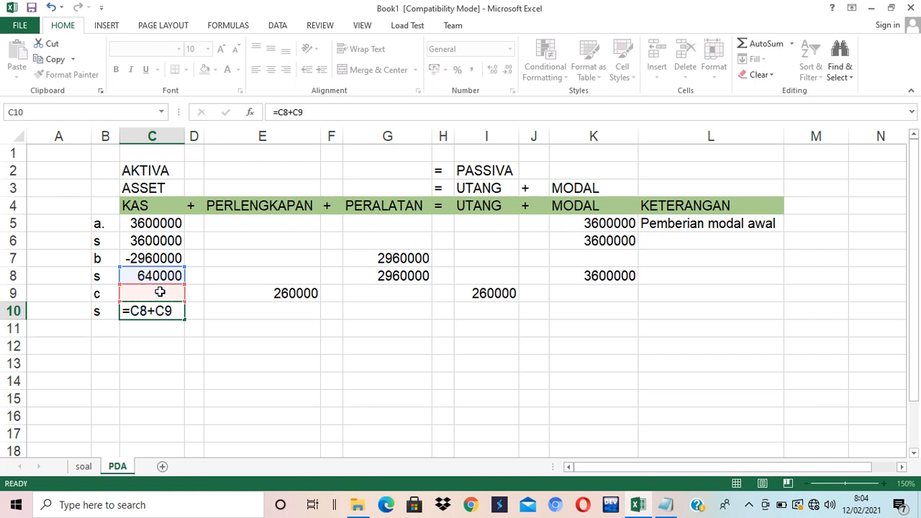
key("Return")
Copy the KAS balance formula from C10 into E10, G10, I10 and K10
left_click(165, 311)
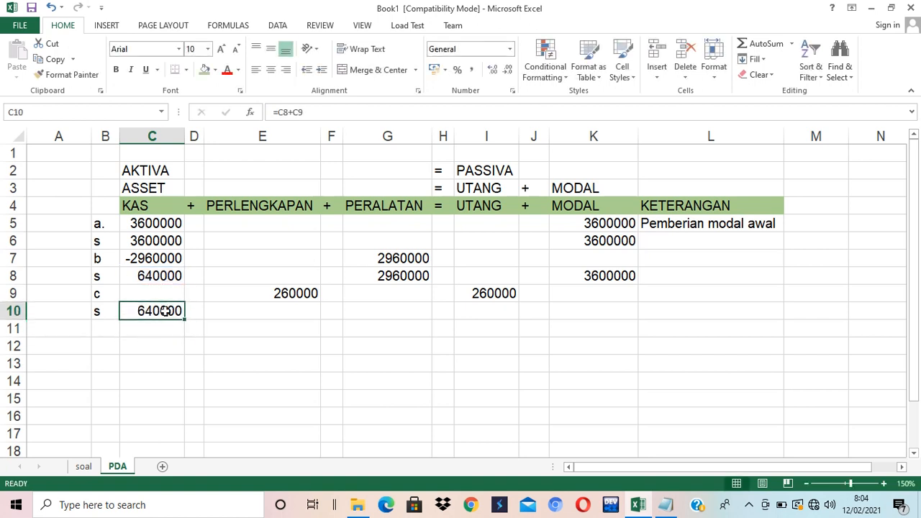
key("ctrl+c")
left_click(247, 310)
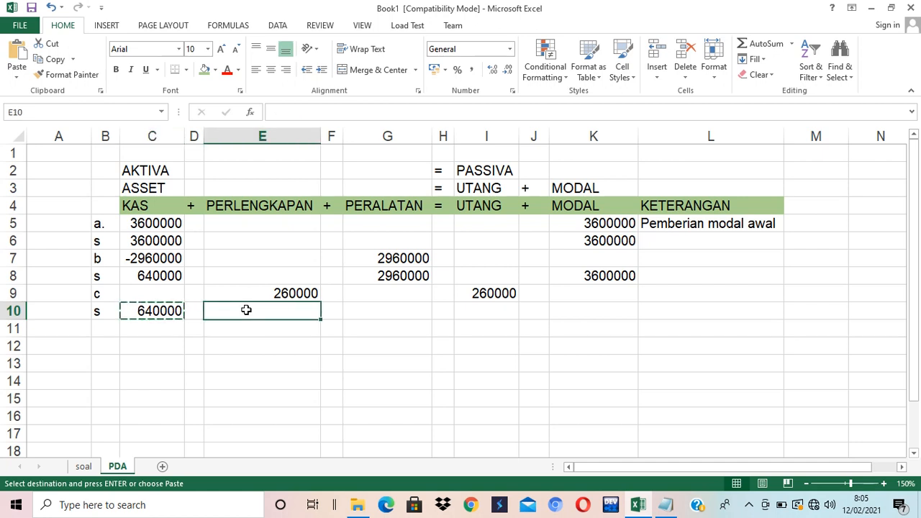
key("ctrl+v")
left_click(405, 312)
key("ctrl+v")
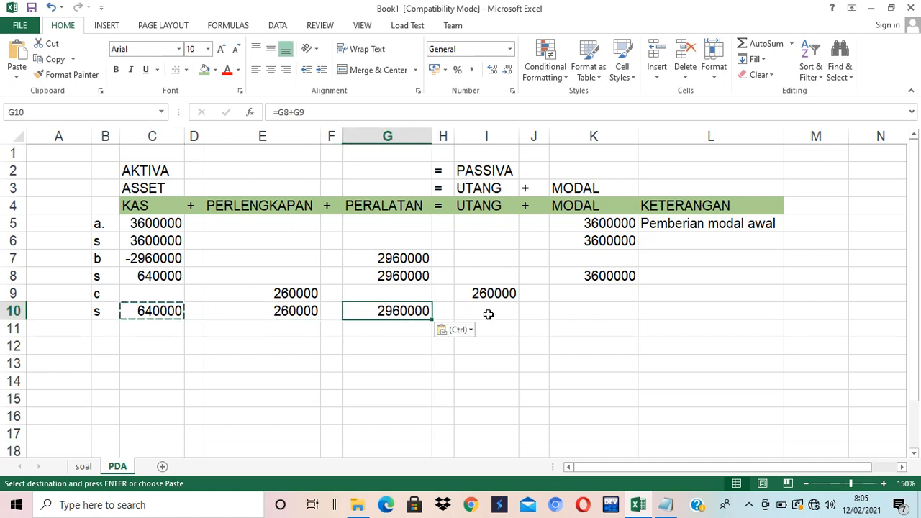
left_click(488, 314)
key("ctrl+v")
left_click(592, 310)
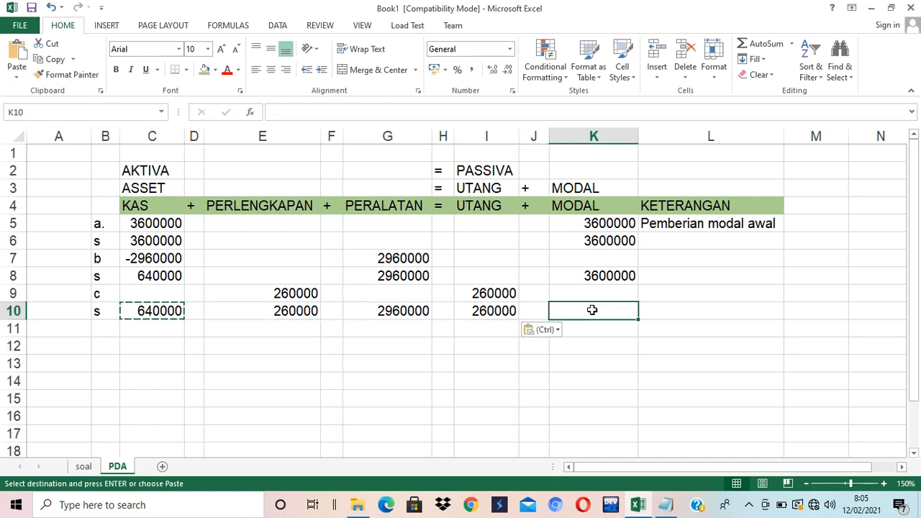
key("ctrl+v")
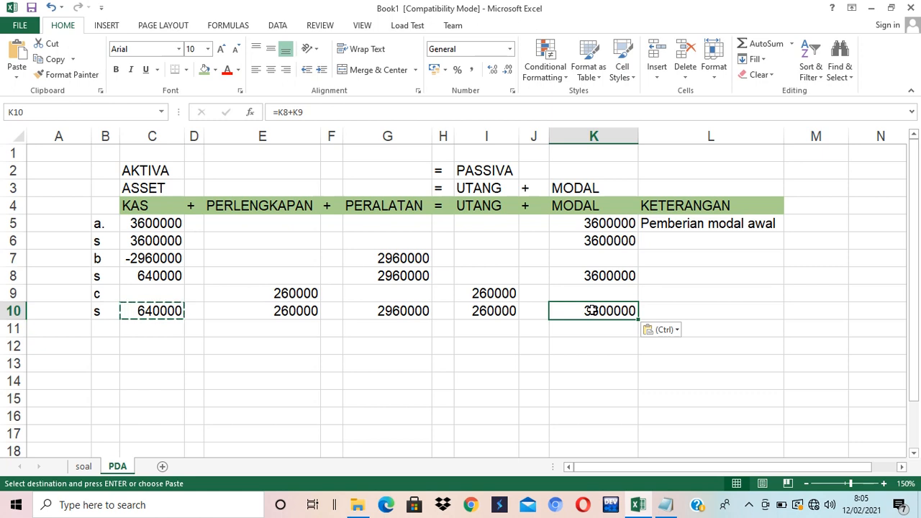
Label row 11 as "d" and check transaction d on the soal sheet
left_click(101, 330)
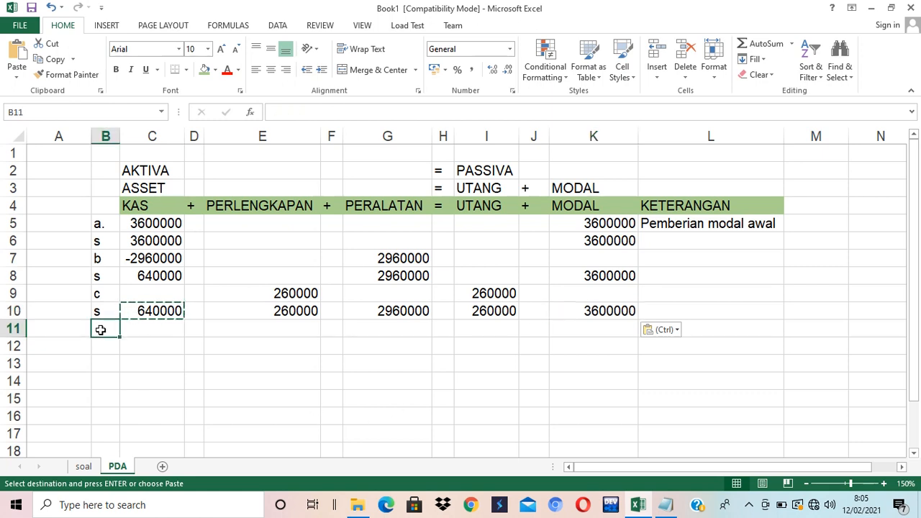
key("Escape")
type("d")
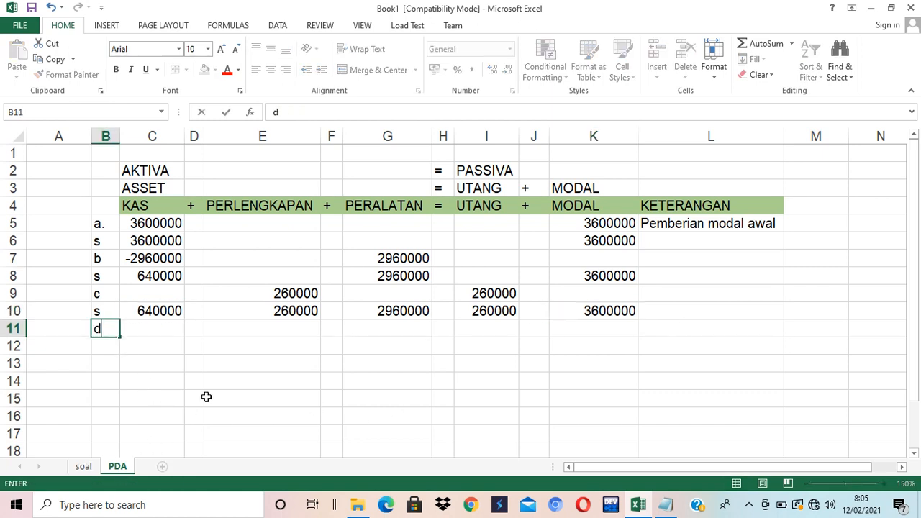
key("Return")
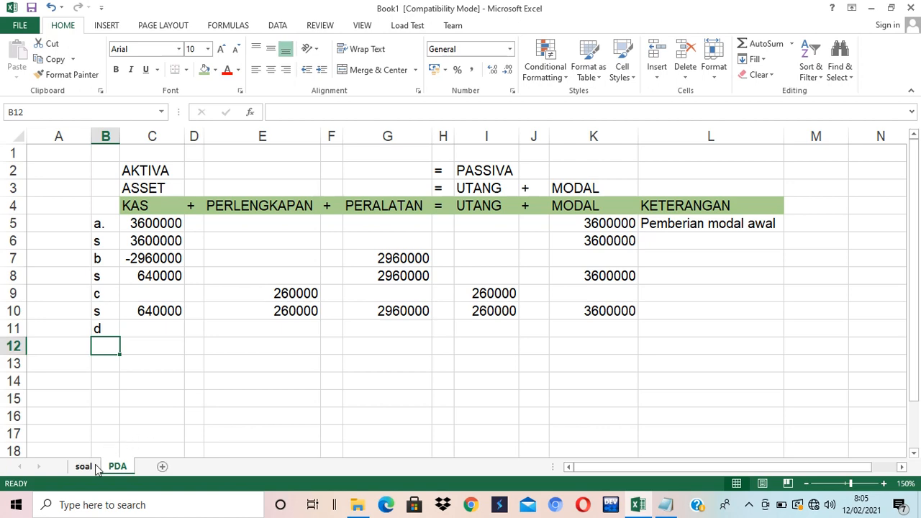
left_click(96, 468)
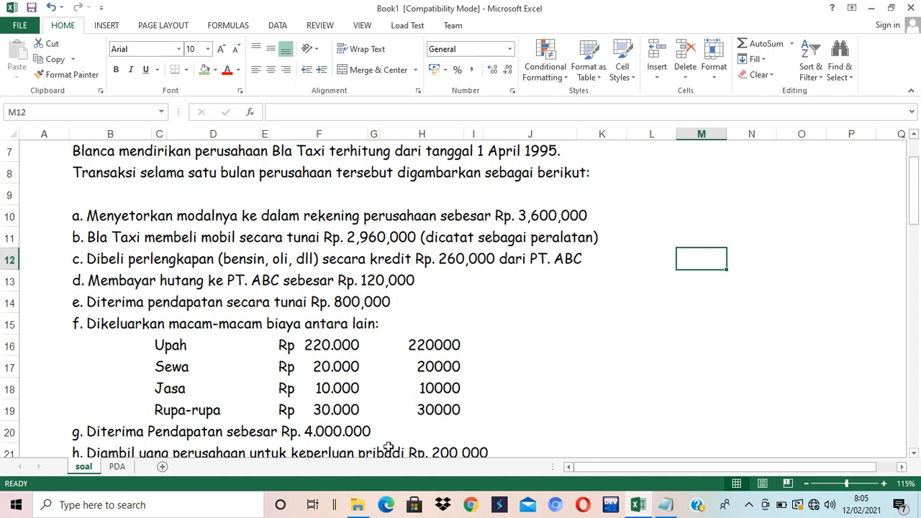
Reread transaction d on the soal sheet and return to cell C11 under KAS on the PDA sheet
left_click(634, 507)
left_click(643, 509)
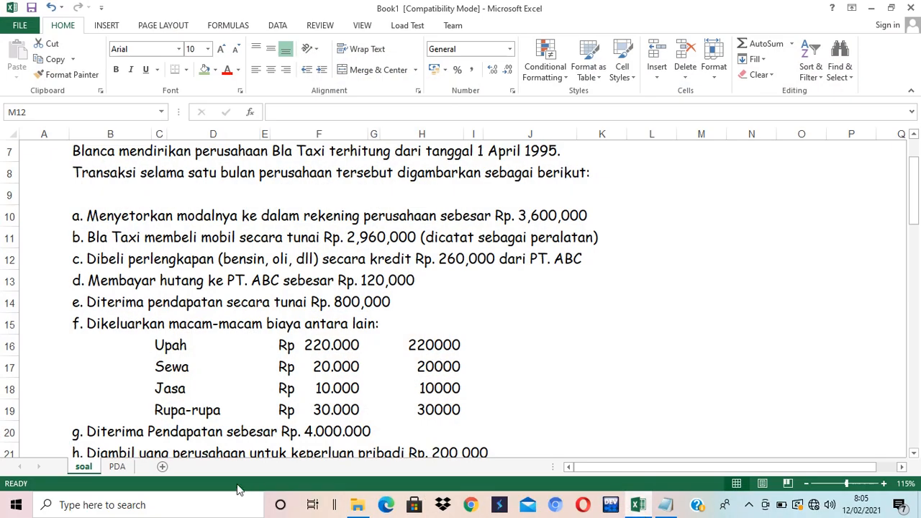
left_click(127, 468)
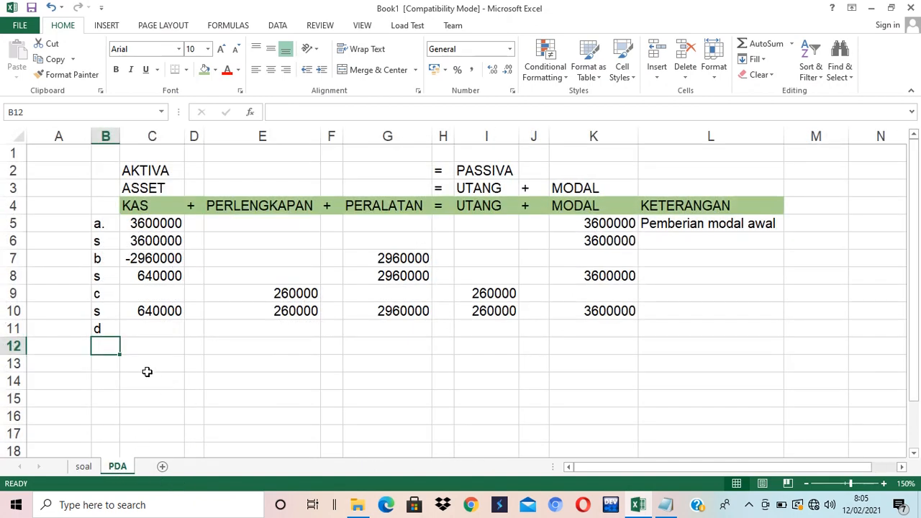
left_click(148, 329)
left_click(84, 468)
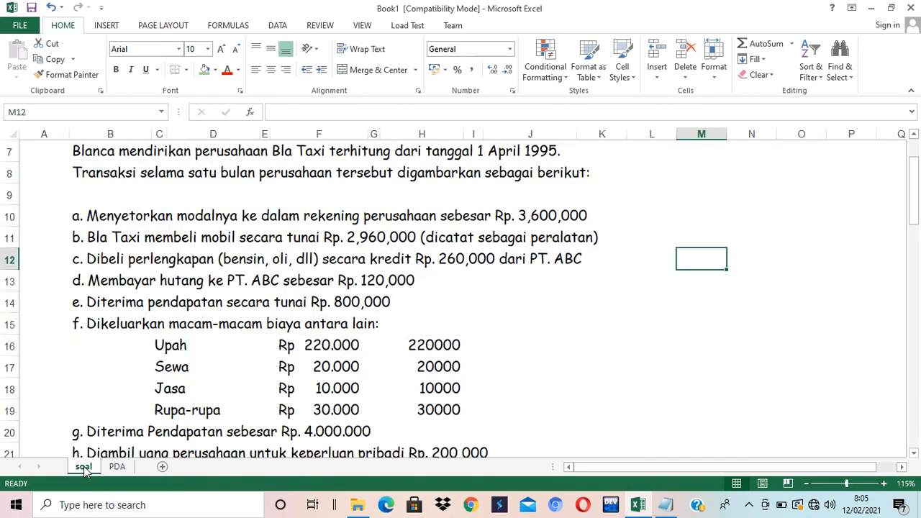
left_click(118, 467)
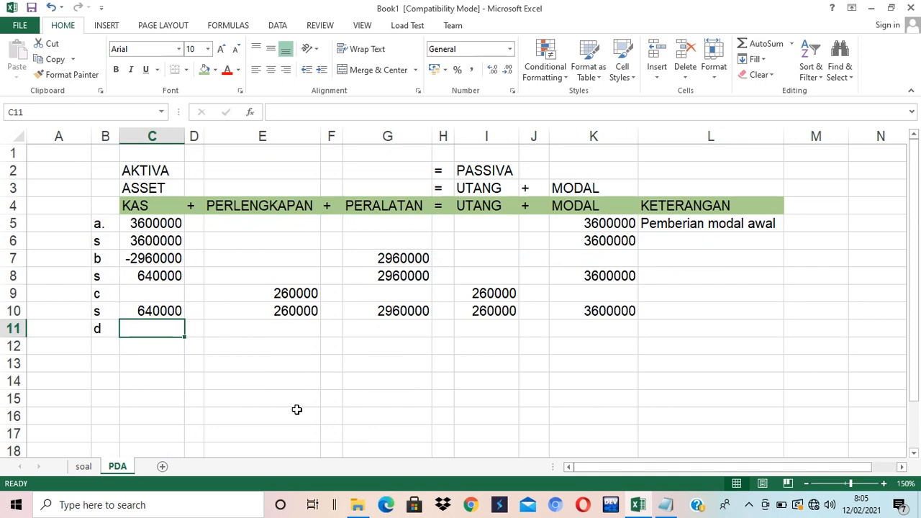
type("-12000")
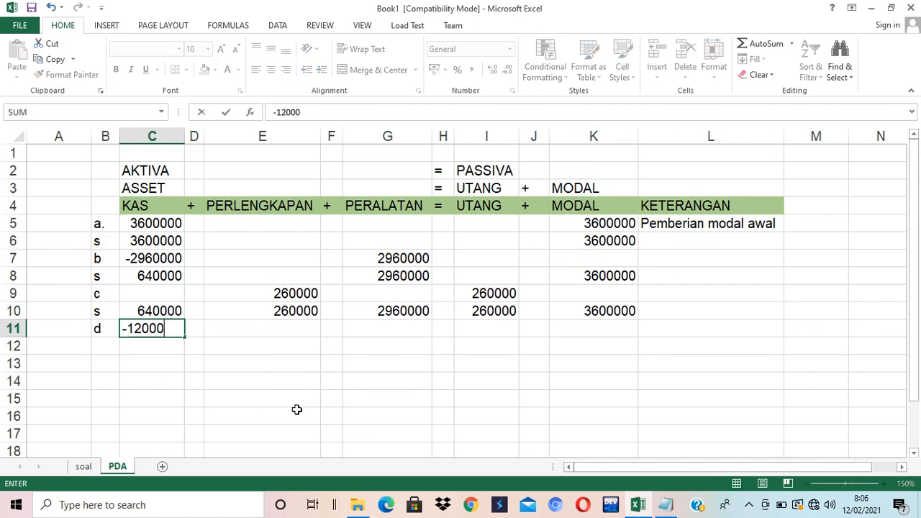
key("Tab")
key("Tab")
key("Tab")
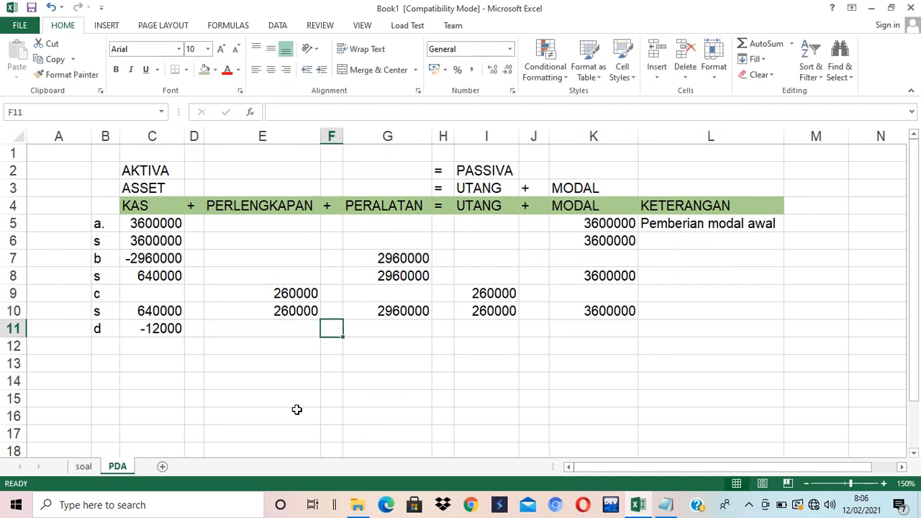
key("Left")
key("Left")
key("Left")
Record transaction d's cash payment under KAS in C11 as -120000
type("-12")
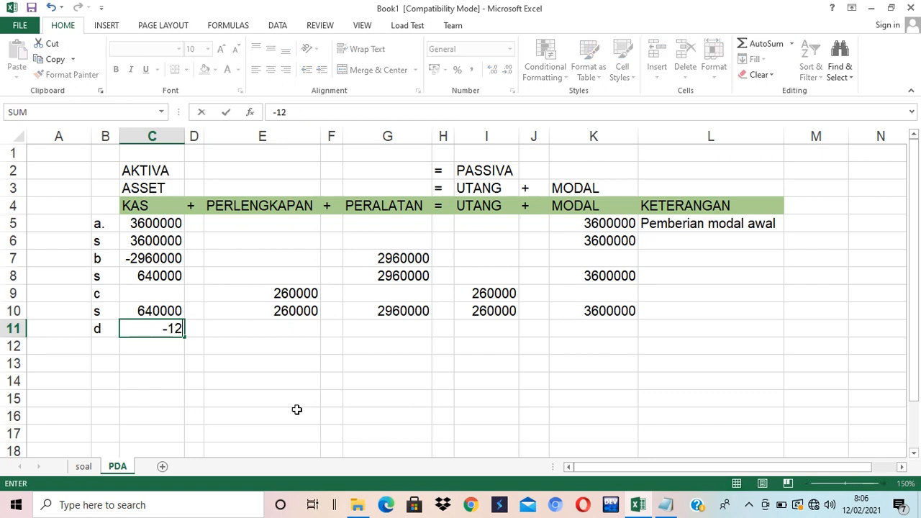
type("0000")
key("Tab")
key("Tab")
key("Tab")
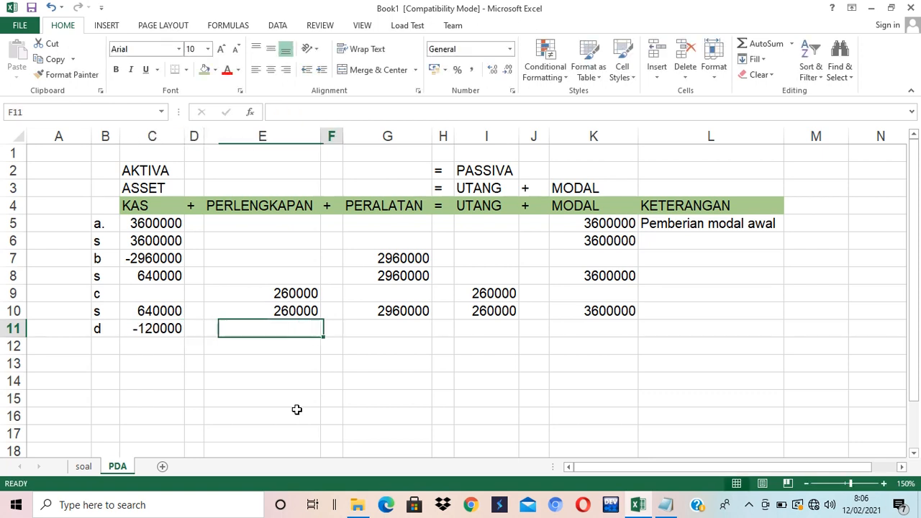
Record the matching debt reduction for transaction d under UTANG in I11 with the formula =C11
key("Tab")
key("Tab")
key("Tab")
type("=")
key("Left")
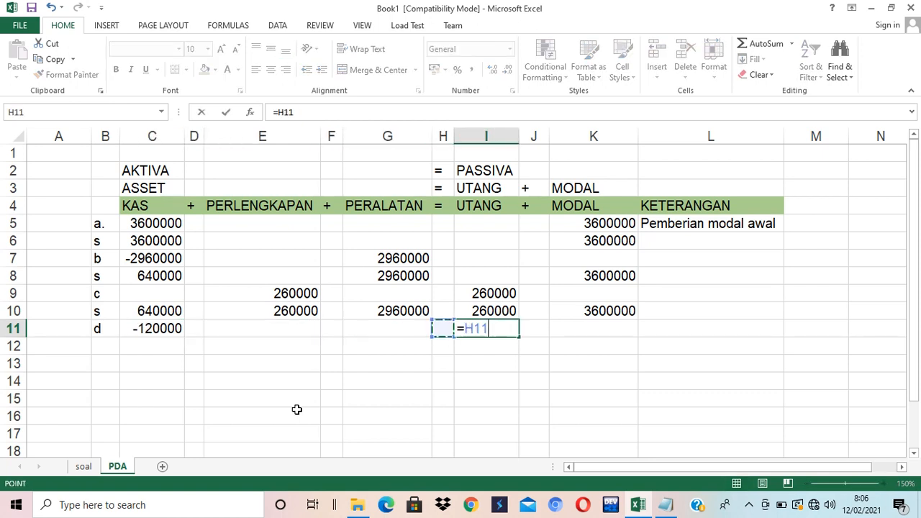
key("Left")
key("Left")
key("Left")
key("Left")
key("Left")
key("Return")
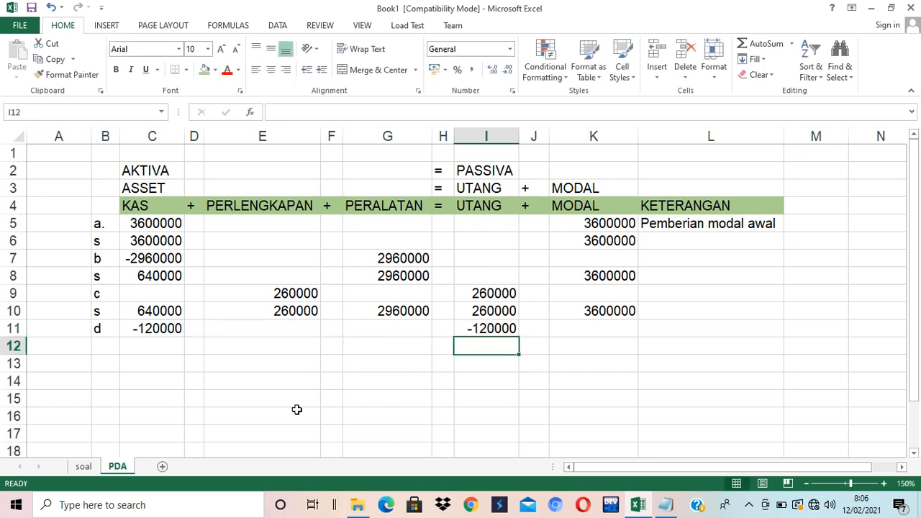
Label row 12 as "s" and calculate the KAS balance in C12 with the formula =C10+C11
left_click(104, 346)
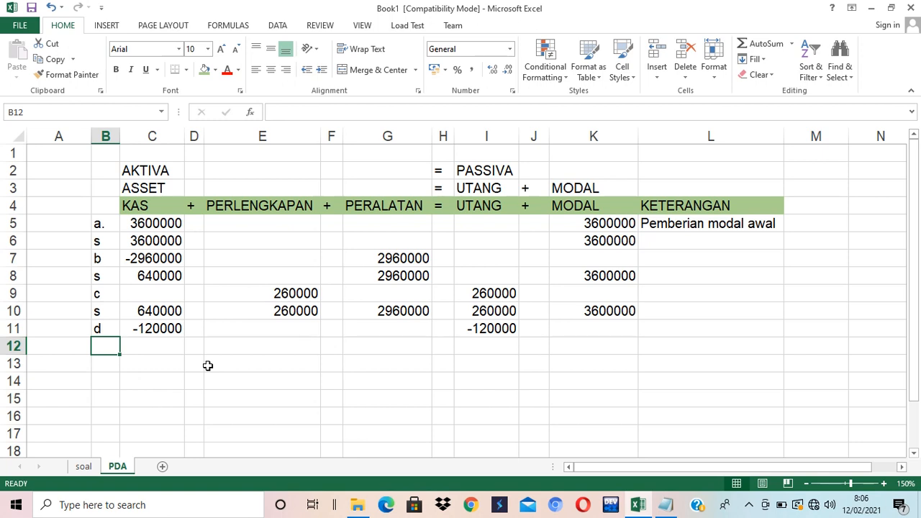
type("s")
key("Tab")
type("=")
key("Up")
key("Up")
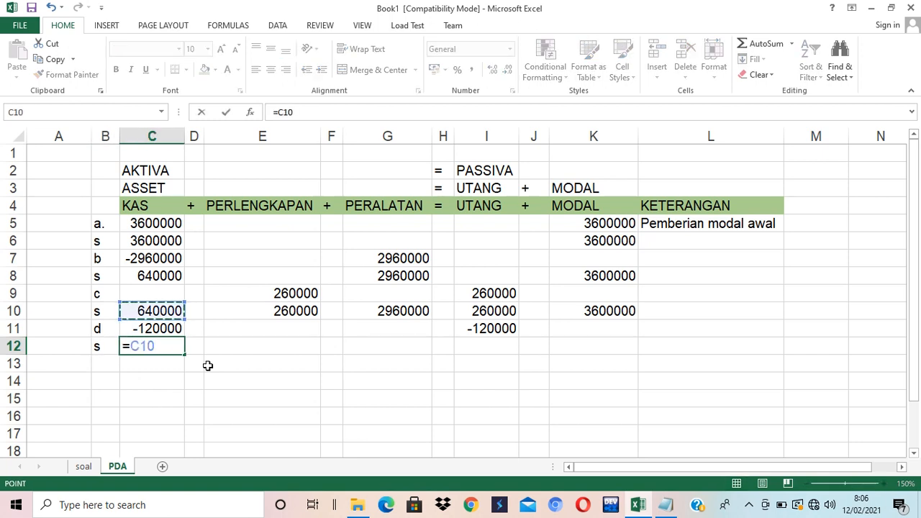
type("+")
key("Up")
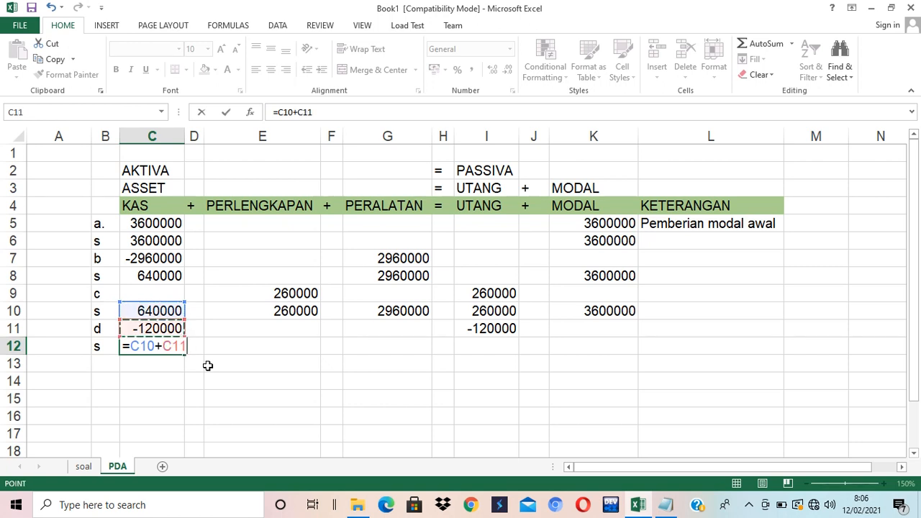
key("Return")
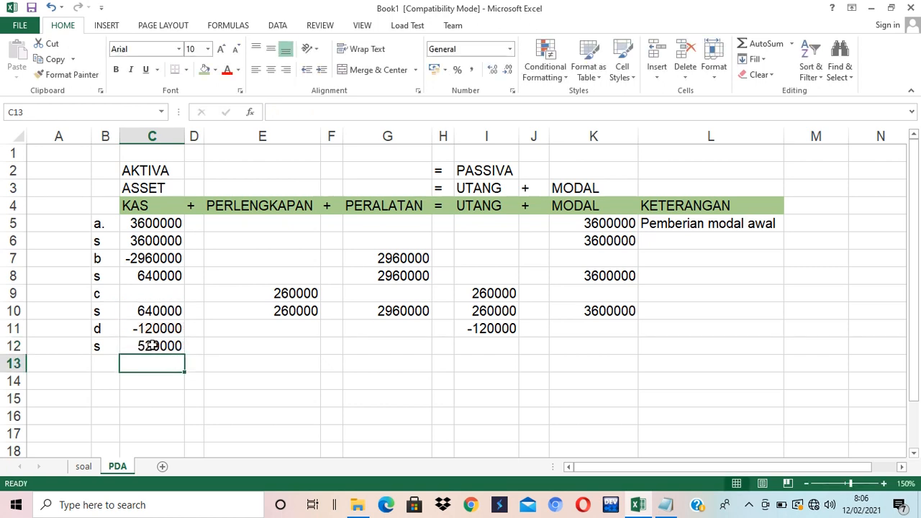
Copy the KAS balance formula from C12 into E12, G12, I12 and K12
left_click(153, 345)
key("ctrl+c")
left_click(270, 347)
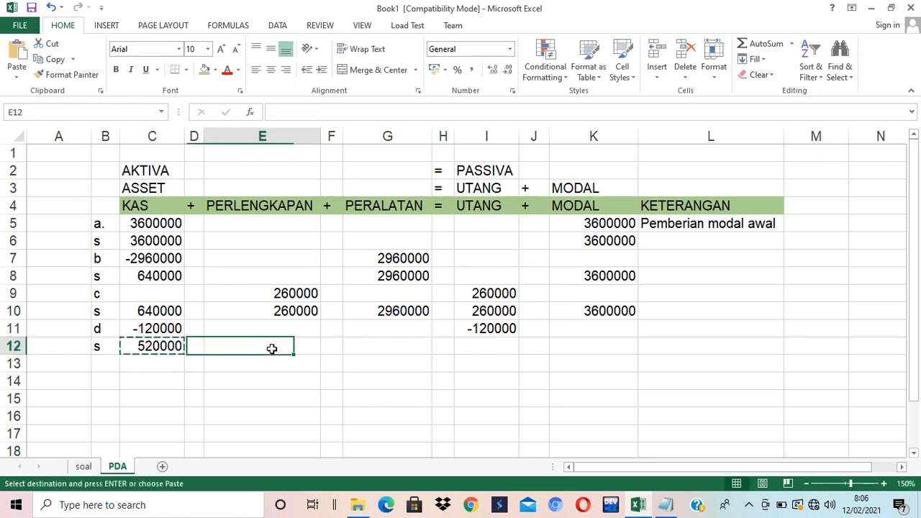
left_click(387, 345, "ctrl")
left_click(493, 344, "ctrl")
left_click(592, 346, "ctrl")
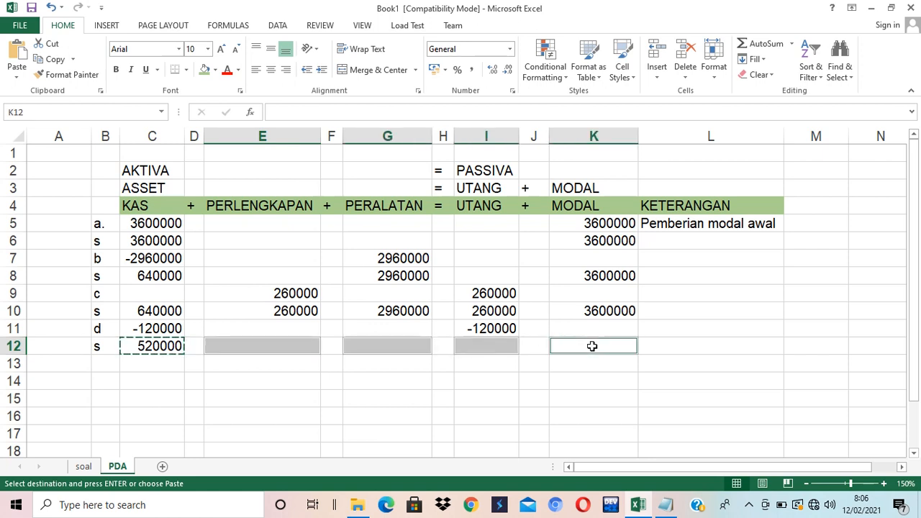
key("ctrl+v")
left_click(675, 341)
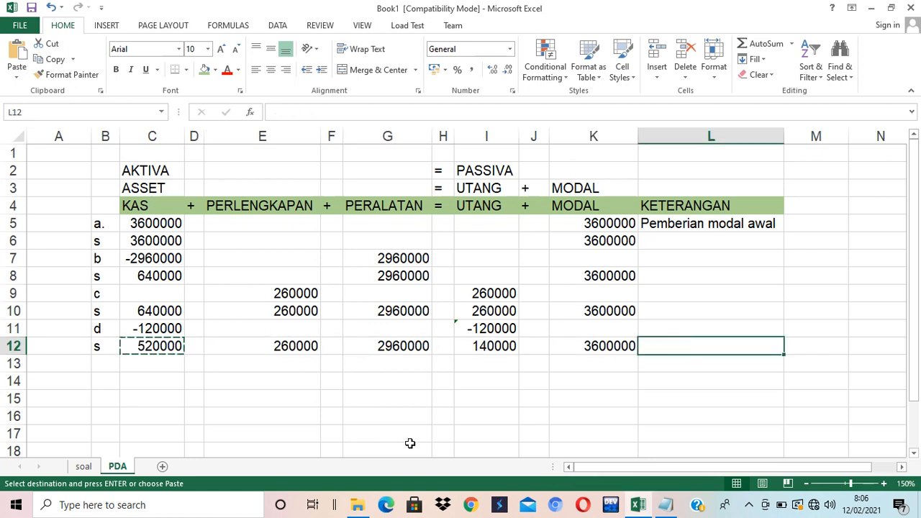
Label row 13 as "e" and check transaction e on the soal sheet
left_click(102, 366)
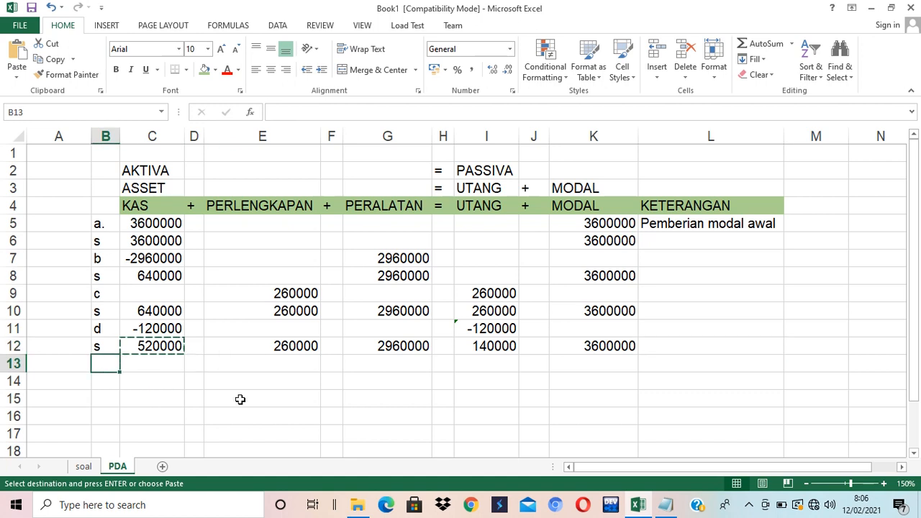
type("e")
key("Tab")
key("Down")
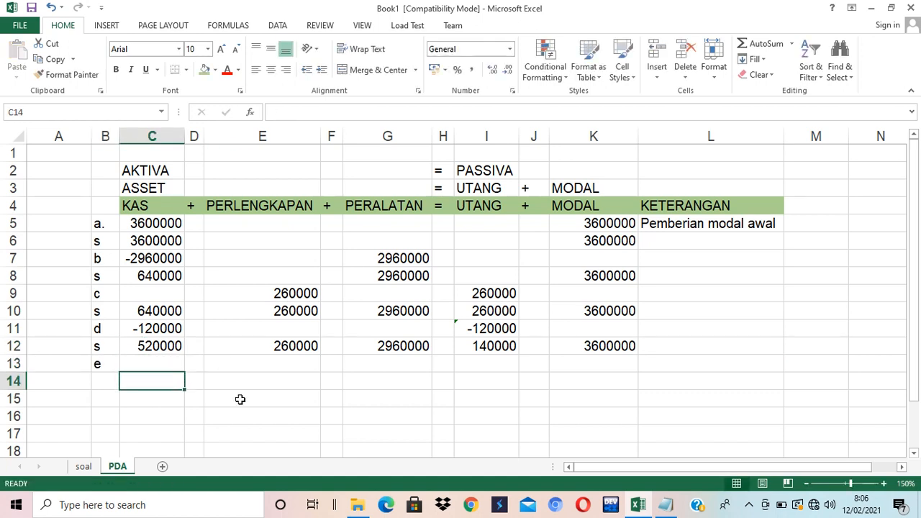
key("Left")
key("Up")
key("Right")
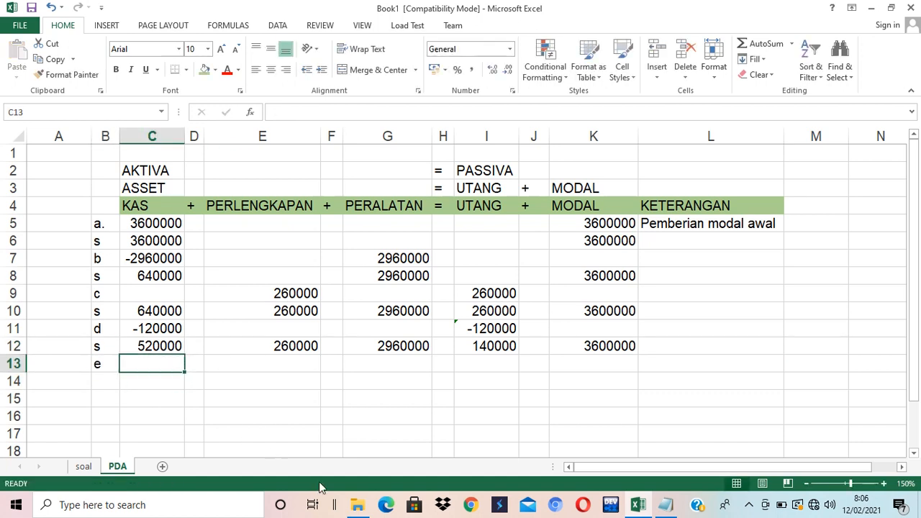
left_click(86, 467)
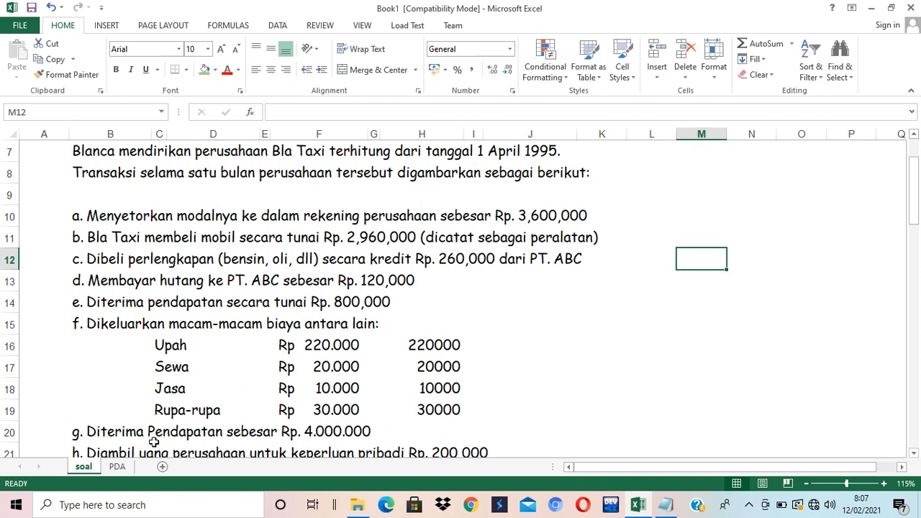
Record transaction e's cash income on the PDA sheet under KAS in C13 as 800000
left_click(116, 468)
type("89")
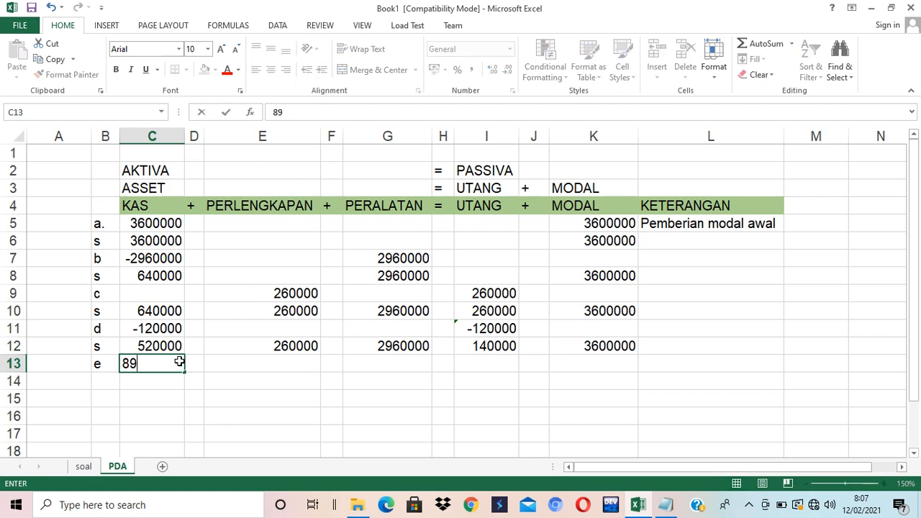
key("BackSpace")
type("00000")
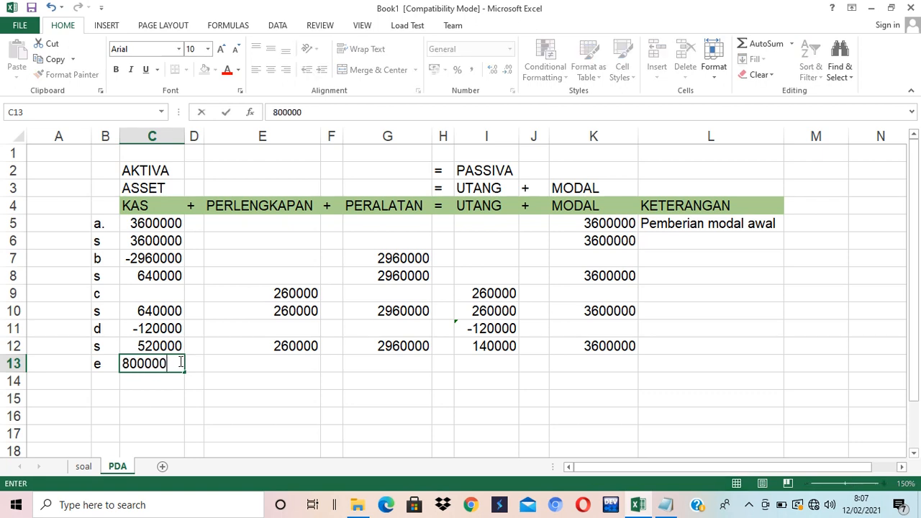
key("Return")
left_click(180, 363)
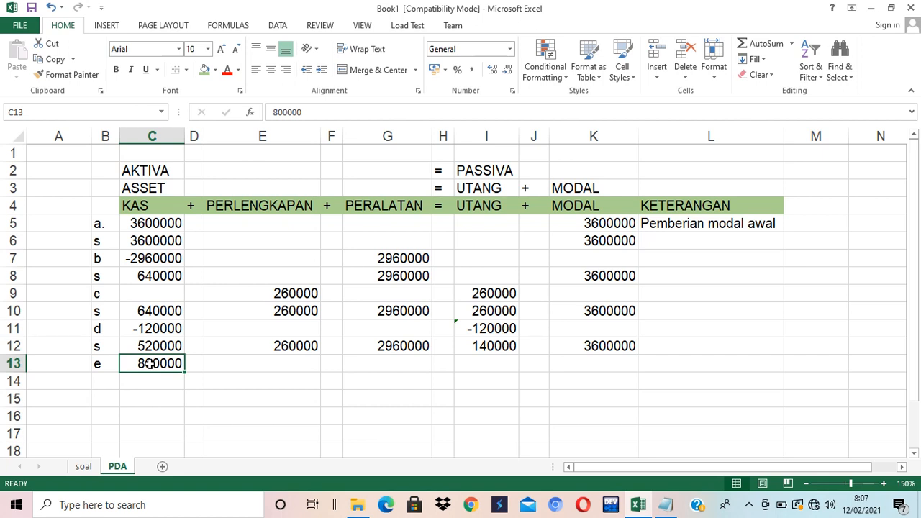
Record the matching income for transaction e under MODAL in K13 with the formula =C13
left_click(597, 365)
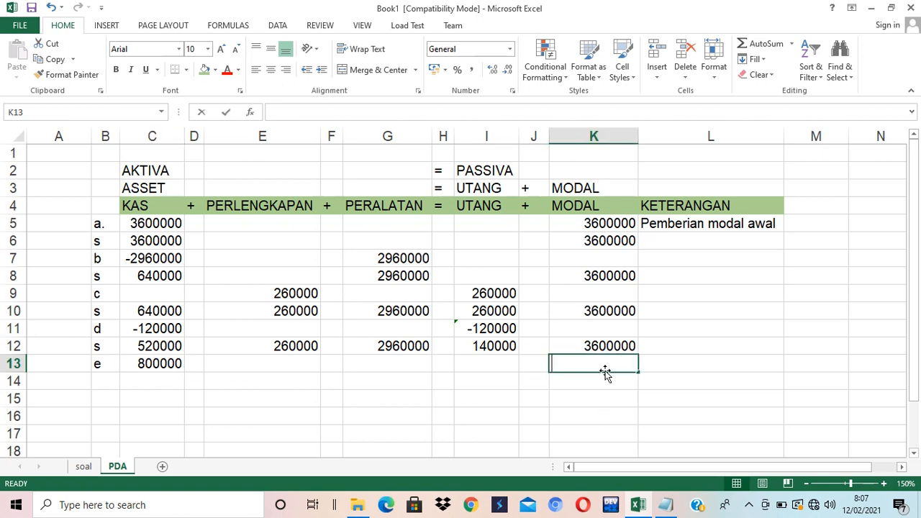
type("=")
key("Left")
key("Left")
key("Left")
key("Left")
key("Left")
key("Left")
key("Left")
key("Left")
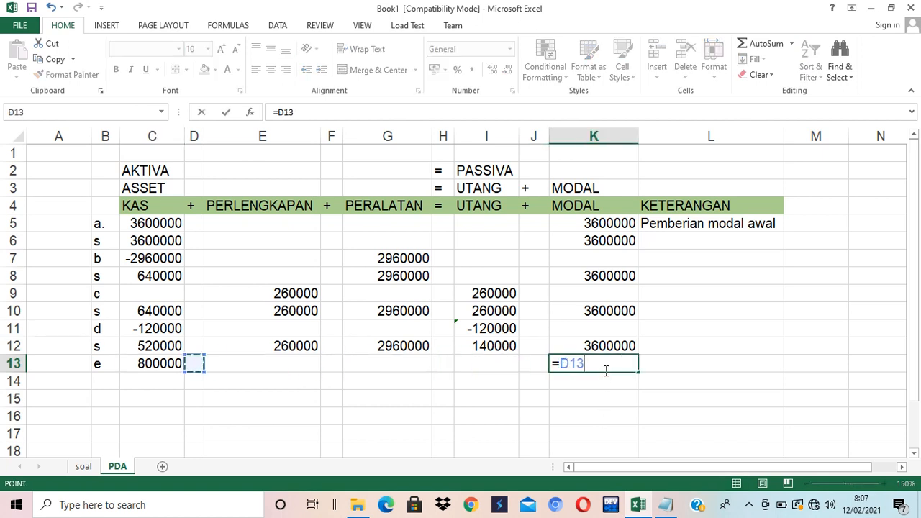
key("Return")
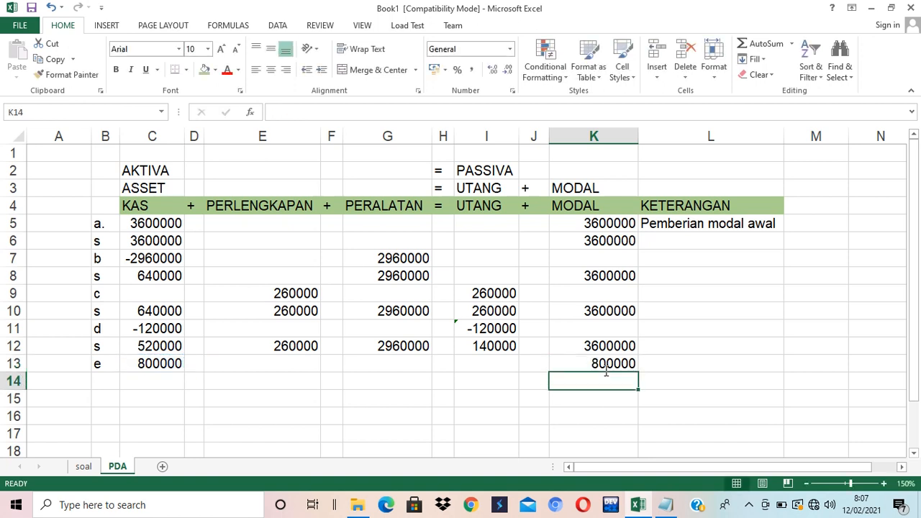
Describe transaction e in L13 as "Penerimaan Pendapatan" and widen the KETERANGAN column to fit the text
key("Up")
key("Right")
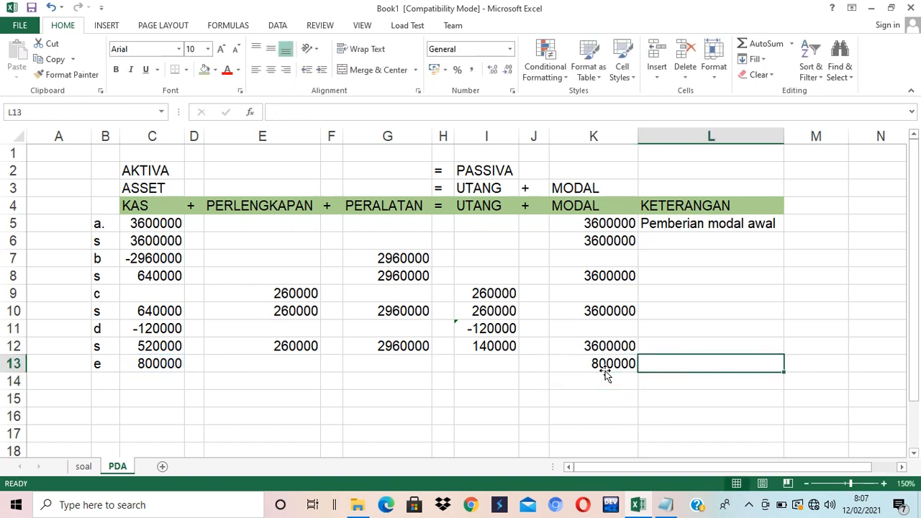
type("Pen")
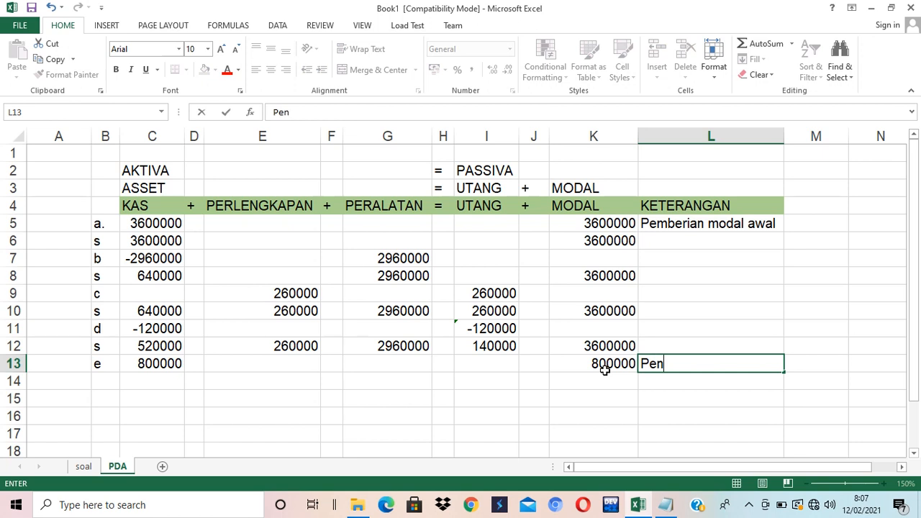
type("erimaan Pe")
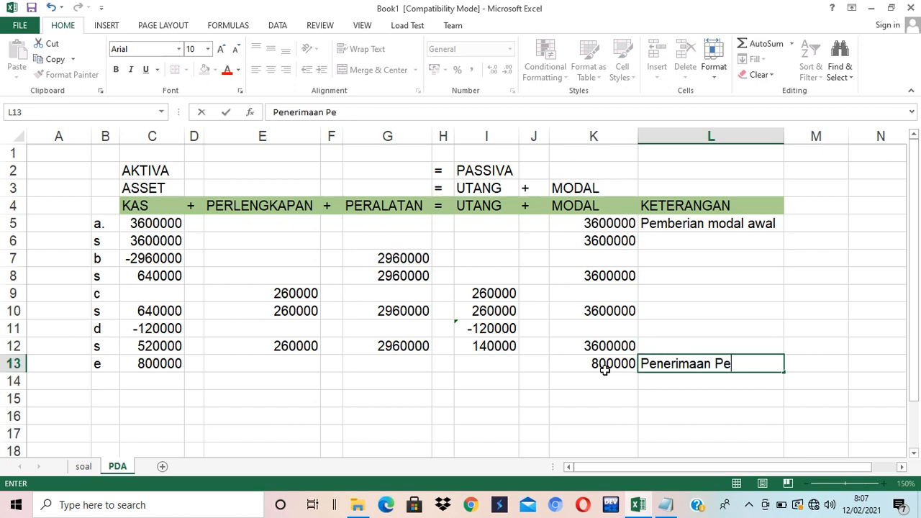
type("ndapatan")
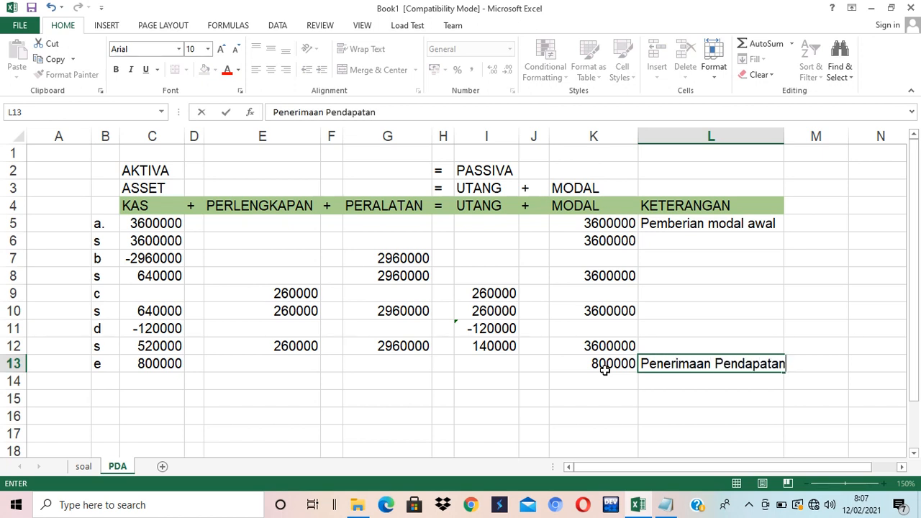
key("Return")
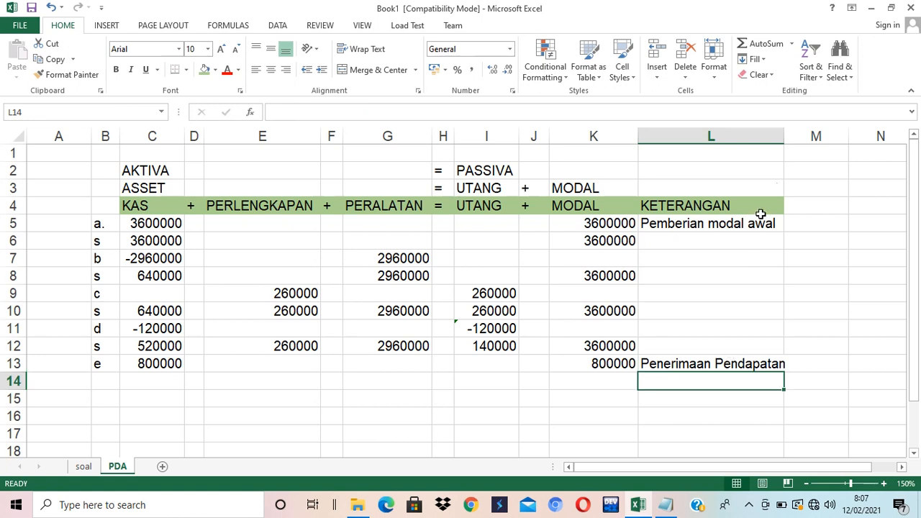
left_click_drag(786, 142, 800, 141)
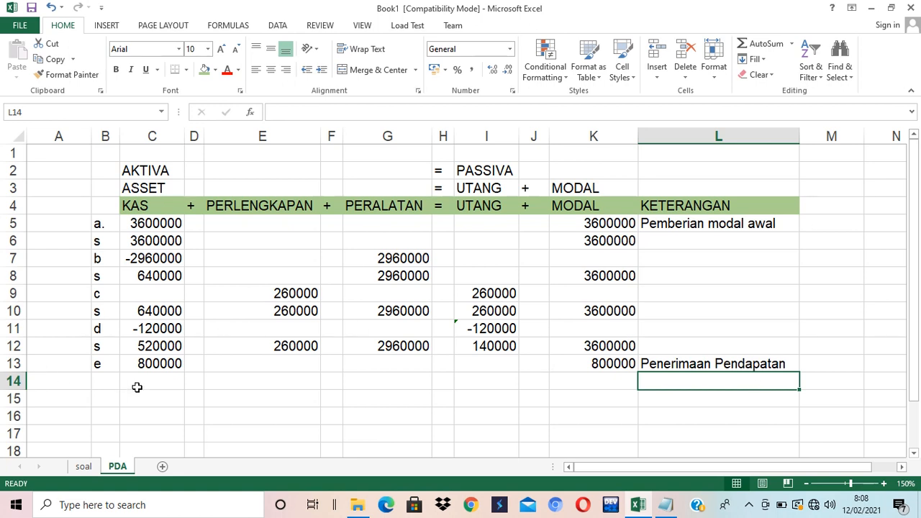
Label row 14 as "s" and calculate the KAS balance in C14 with the formula =C12+C13
left_click(103, 382)
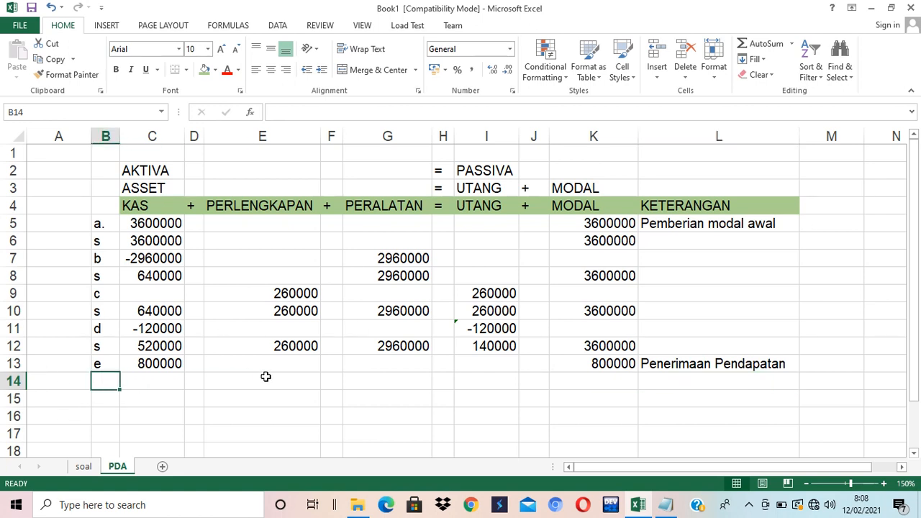
type("s")
key("Tab")
type("=")
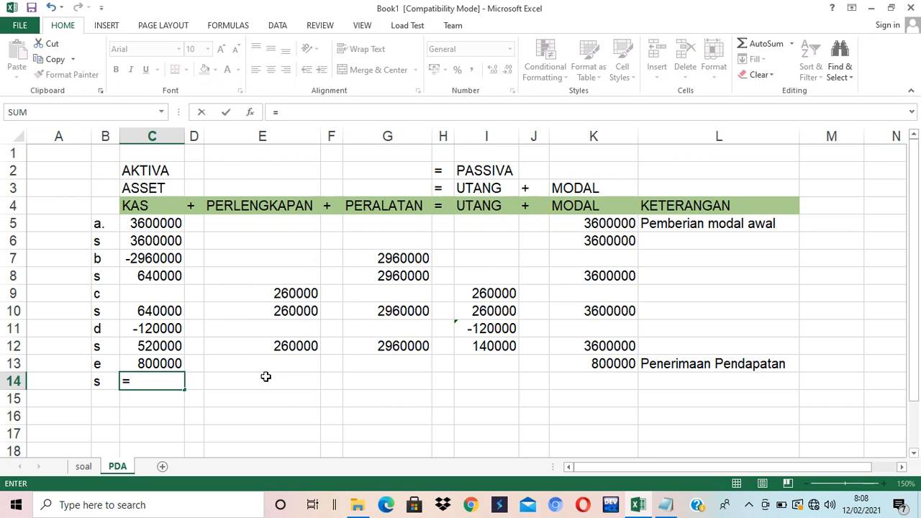
key("Up")
key("Up")
type("+")
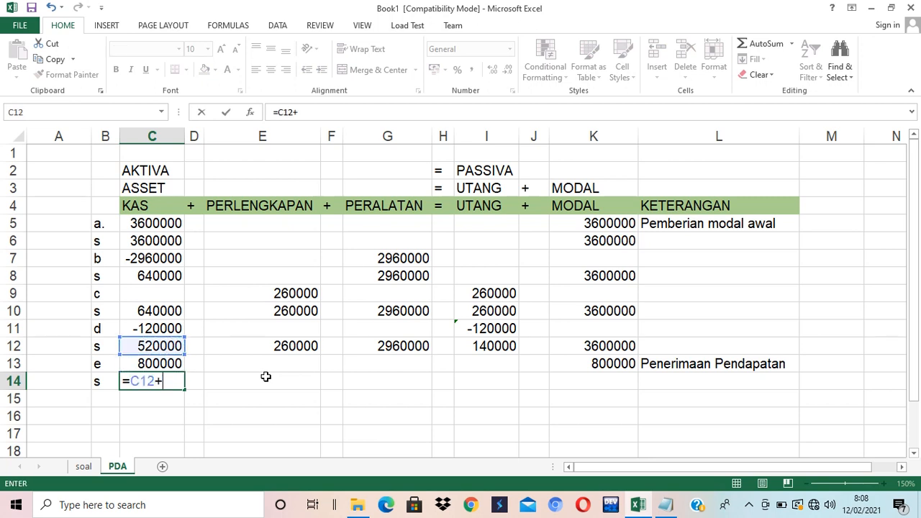
key("Up")
key("Return")
Copy the balance formula from C14 to the PERLENGKAPAN, PERALATAN, UTANG and MODAL cells E14, G14, I14 and K14
key("Up")
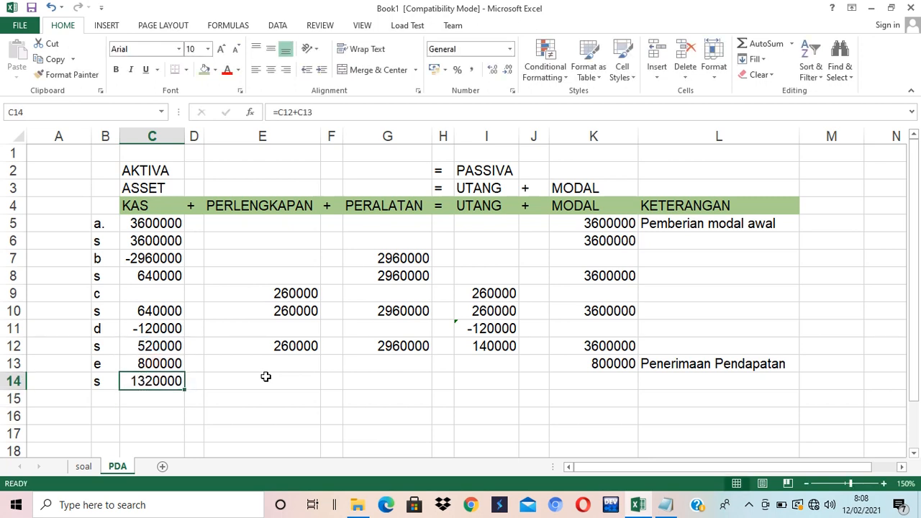
key("ctrl+c")
left_click(267, 381)
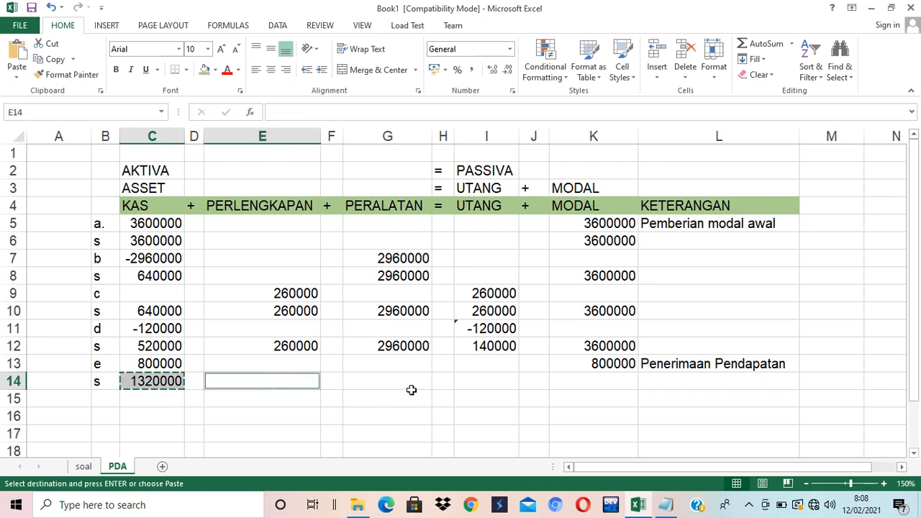
left_click(412, 382, "ctrl")
left_click(483, 382, "ctrl")
left_click(576, 382, "ctrl")
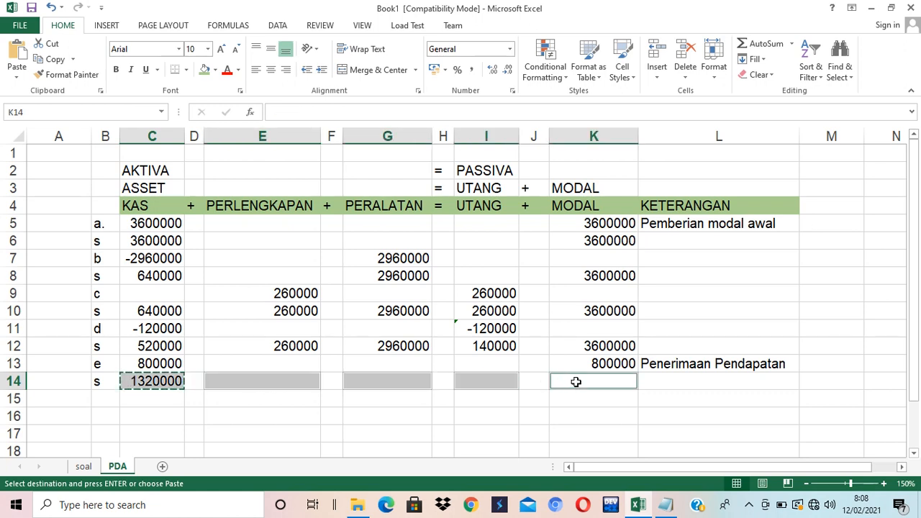
key("ctrl+v")
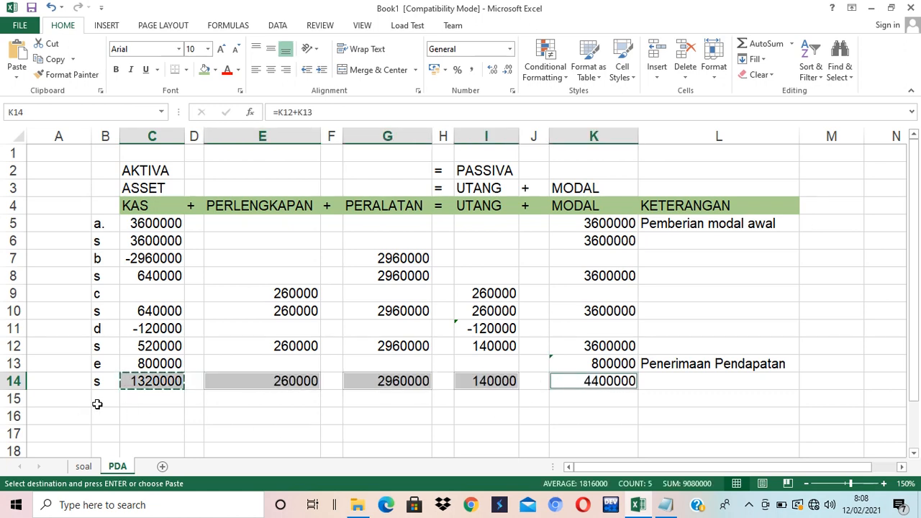
Label row 15 as "f" and check transaction f's list of expenses on the soal sheet
left_click(108, 397)
type("f")
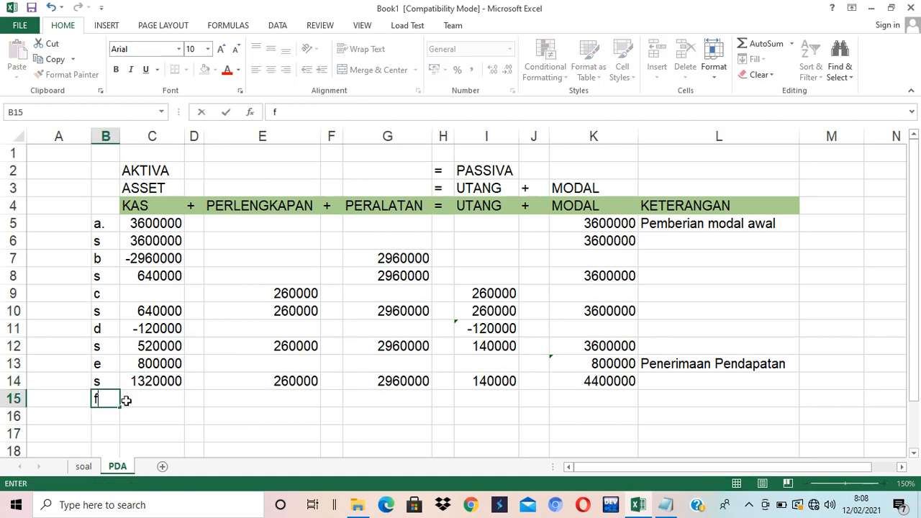
key("Tab")
left_click(417, 410)
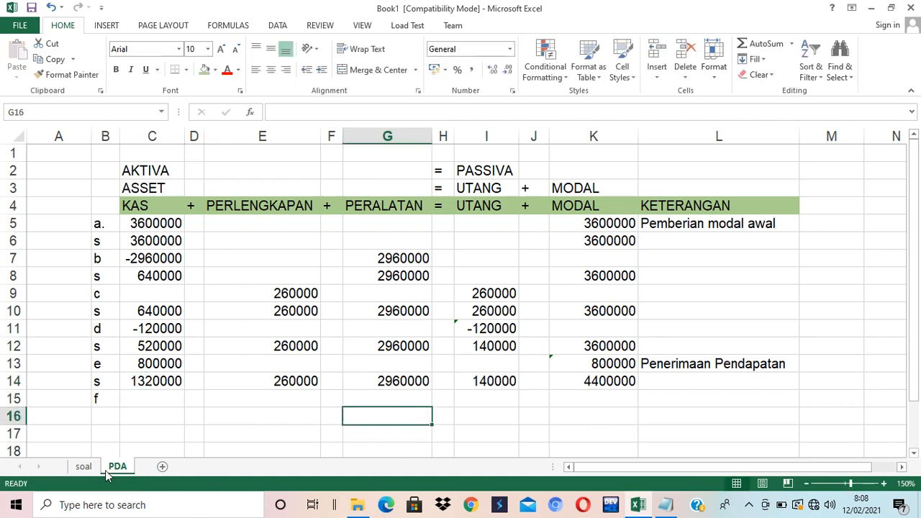
left_click(87, 467)
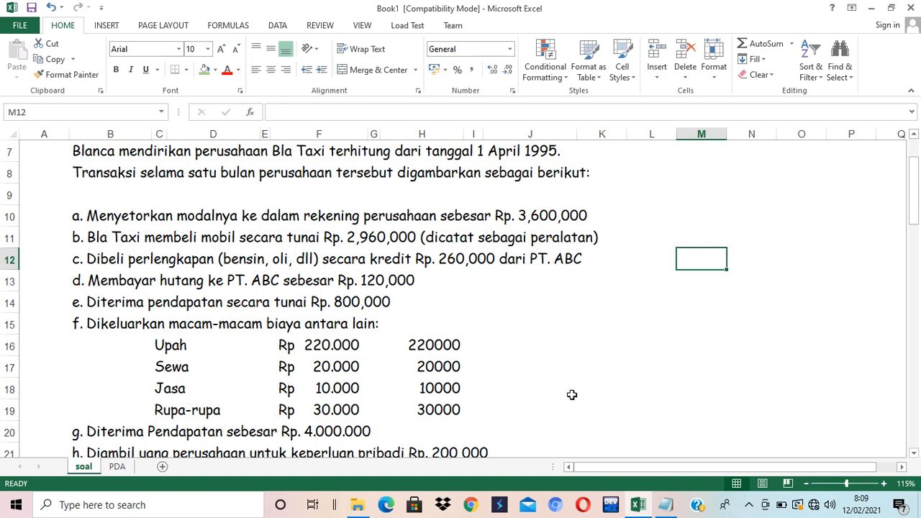
Record transaction f's Upah expense on the PDA sheet under KAS in C15 as -220000
left_click(128, 465)
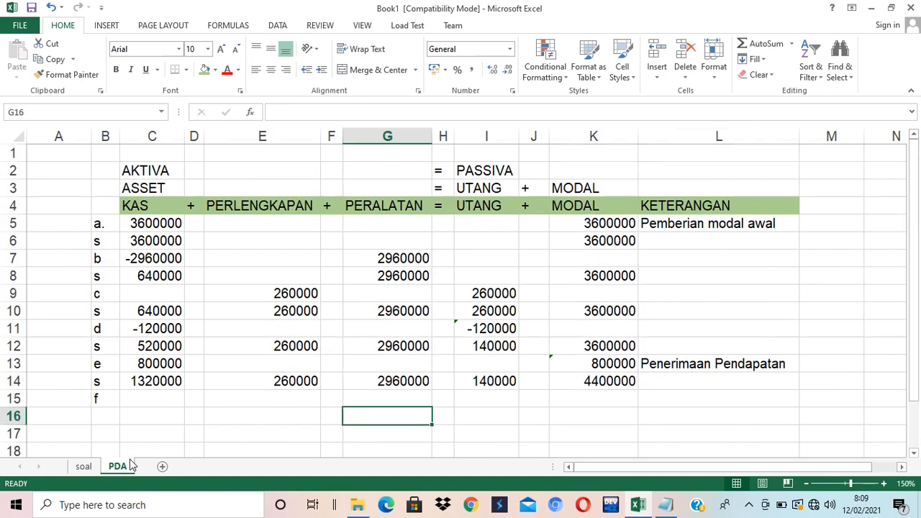
left_click(145, 399)
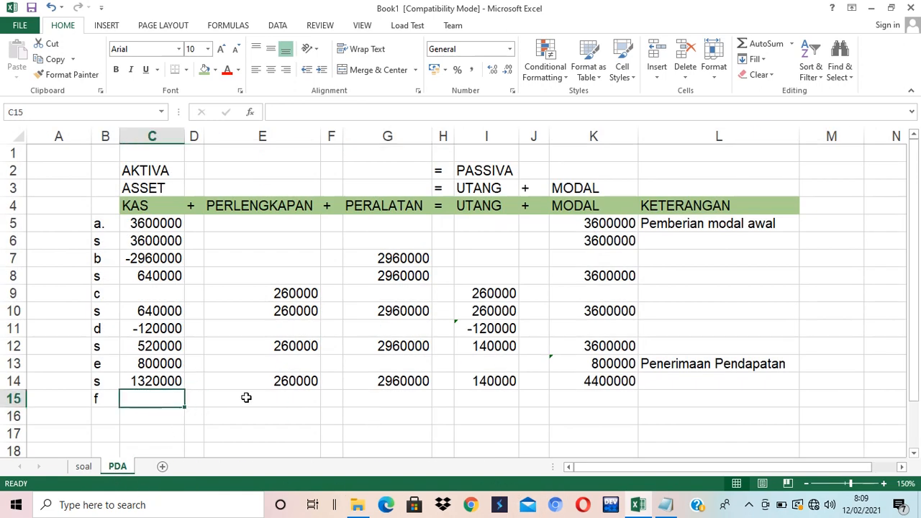
type("-2200")
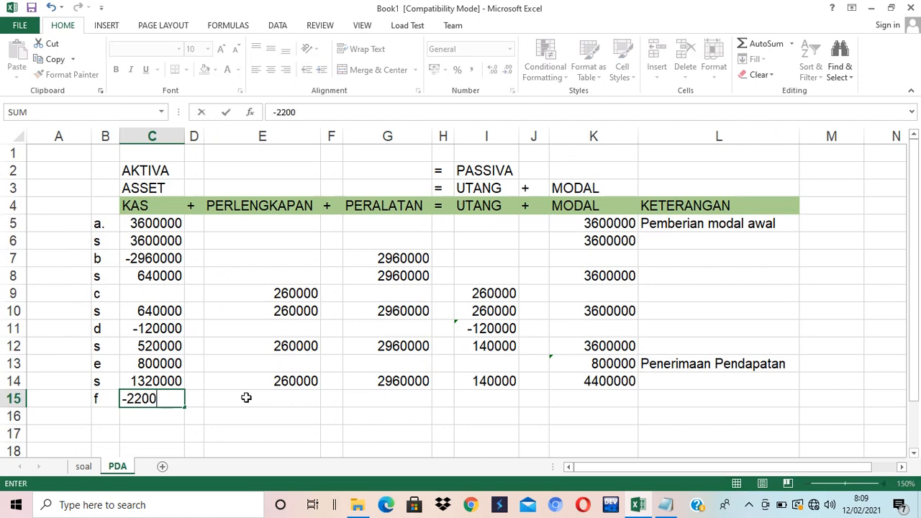
type("00")
key("Return")
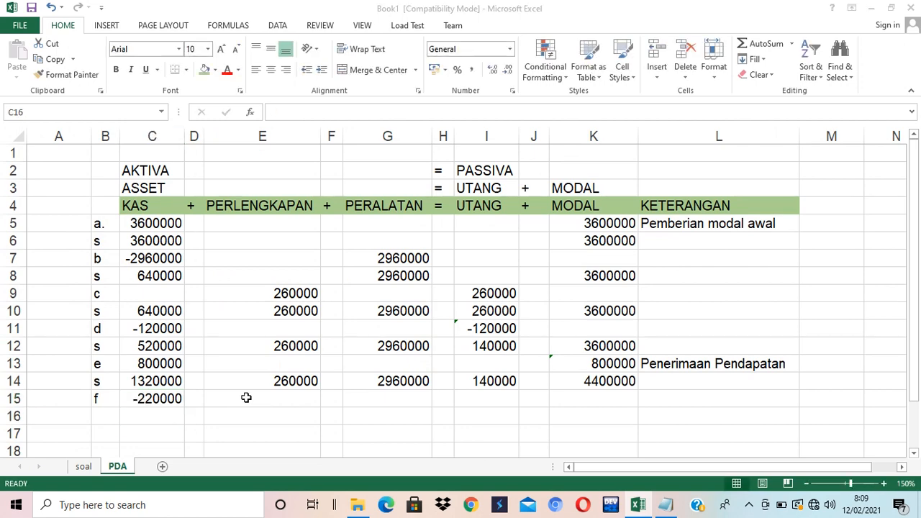
Look up the Sewa expense on the soal sheet and record it under KAS in C16 as -20000
key("alt+Tab")
key("alt+Tab")
left_click(84, 467)
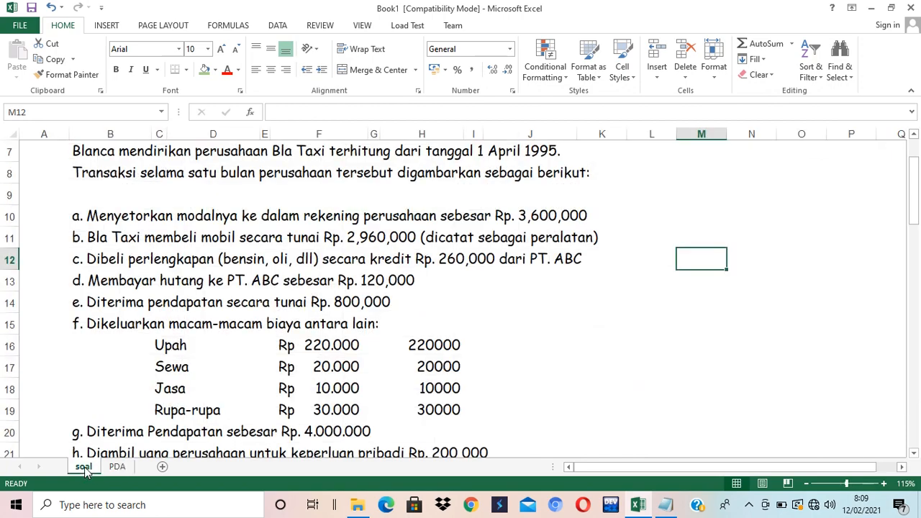
left_click(118, 466)
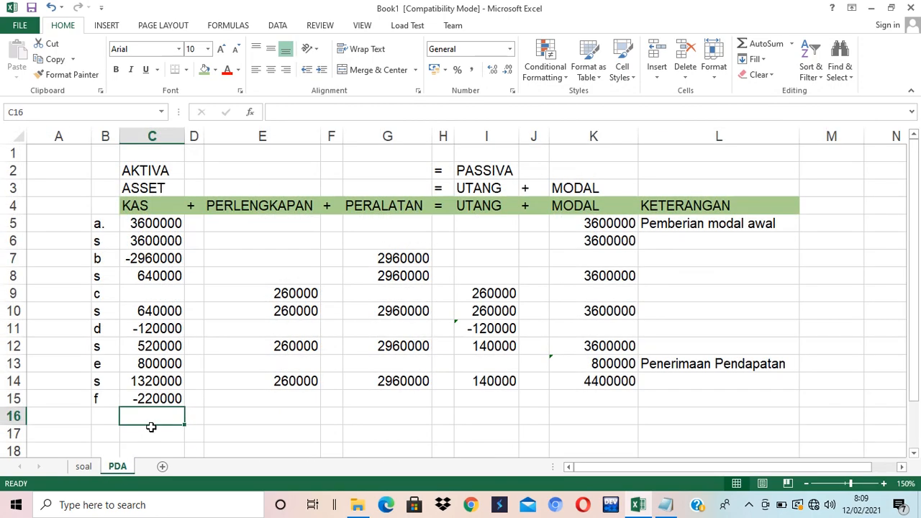
type("-20000")
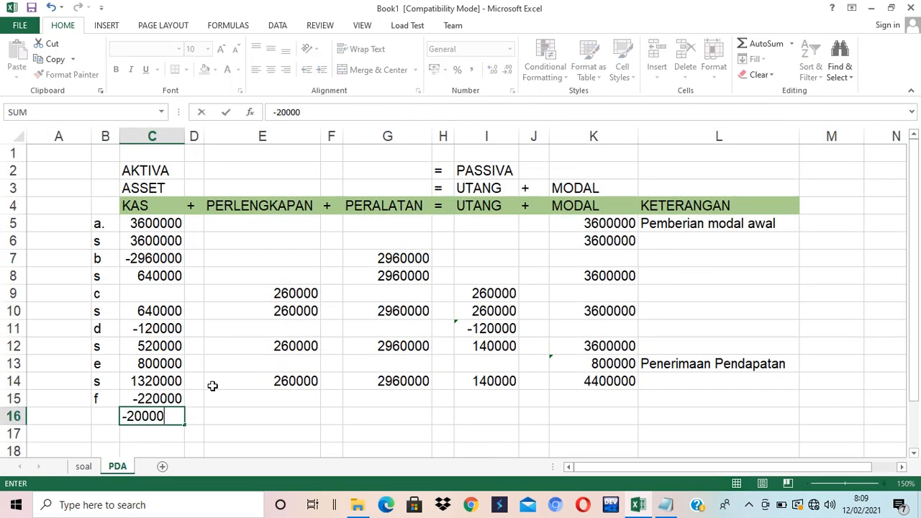
key("Return")
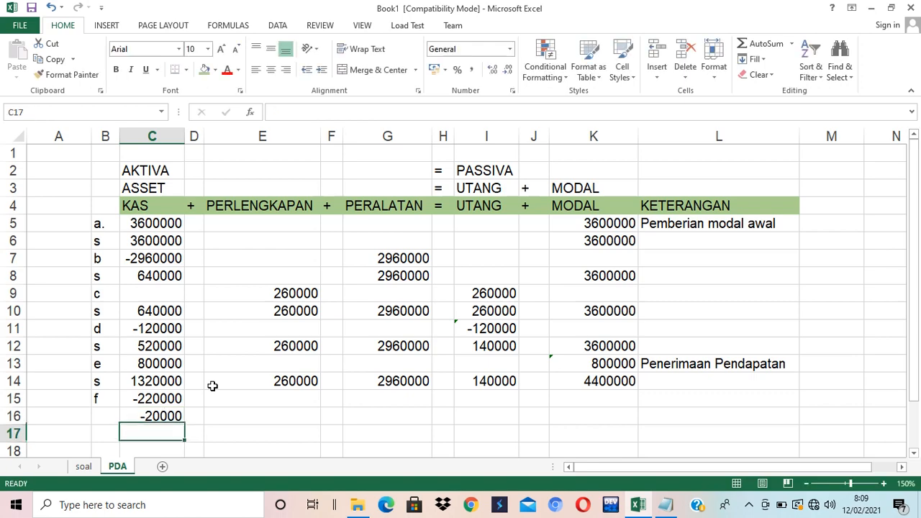
Check the soal sheet and record the Jasa expense as -10000 in C17 and the Rupa-rupa expense as -30000 in C18
left_click(83, 466)
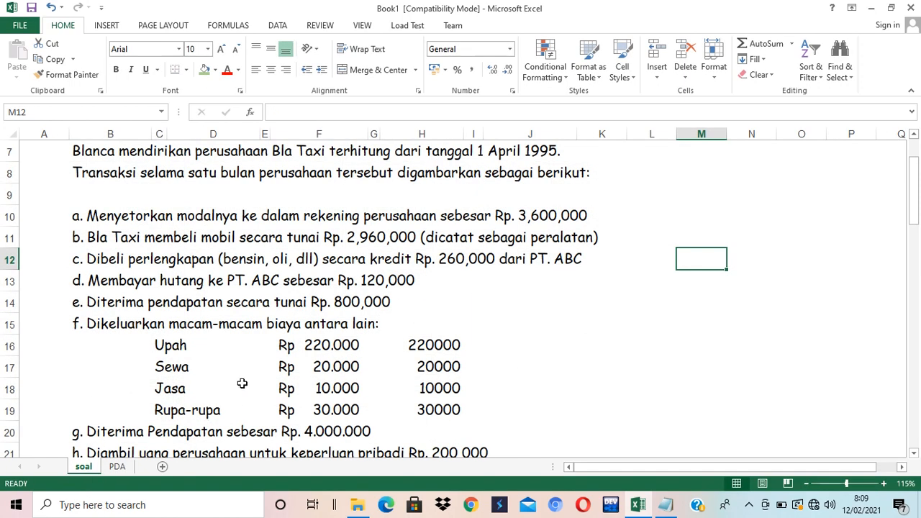
left_click(117, 467)
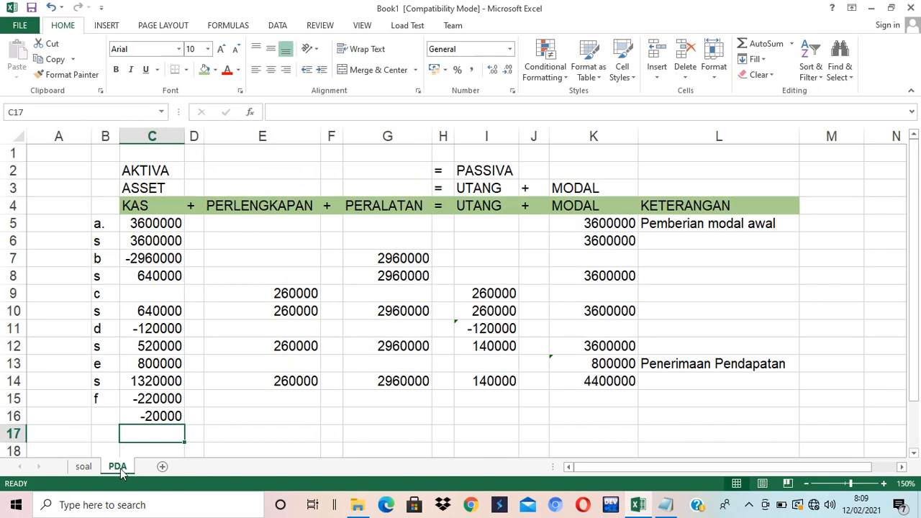
type("-10000")
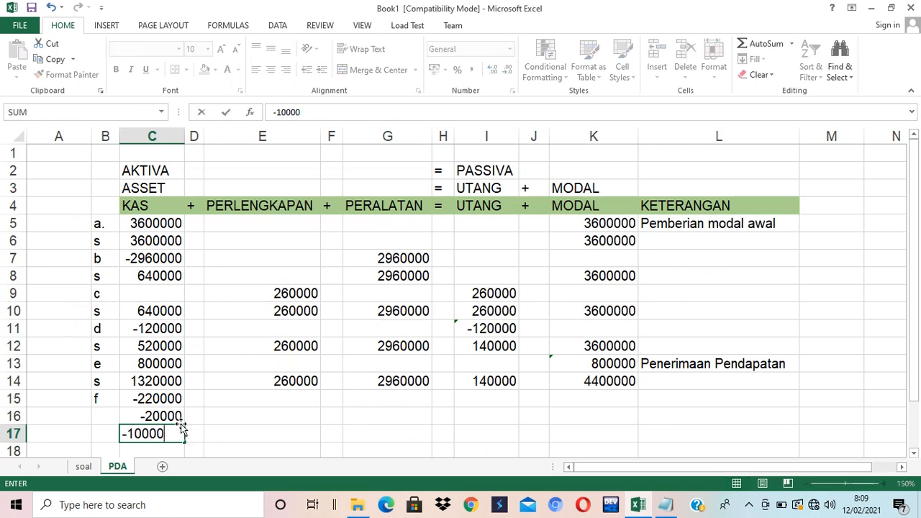
key("Return")
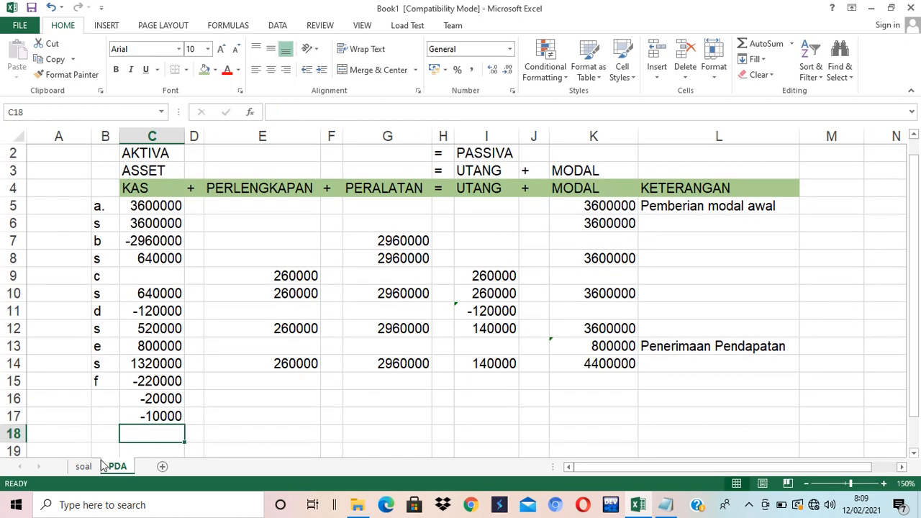
left_click(85, 467)
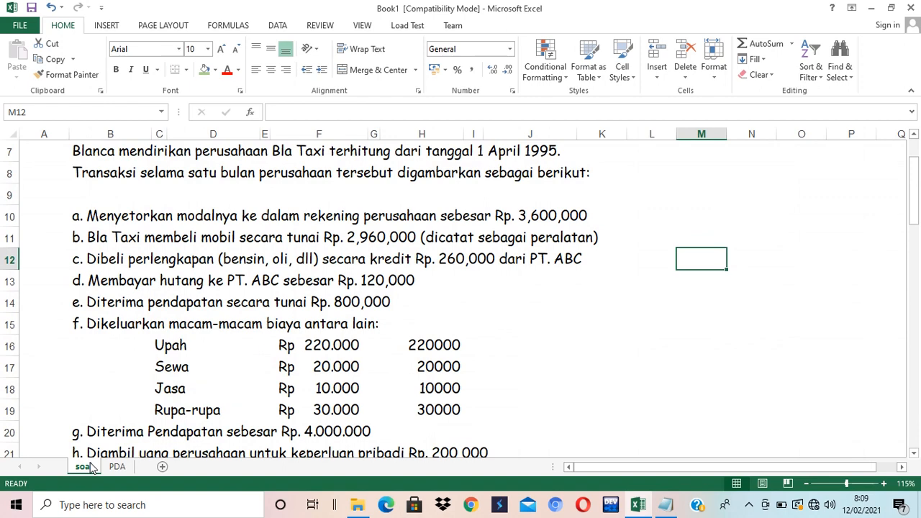
left_click(117, 467)
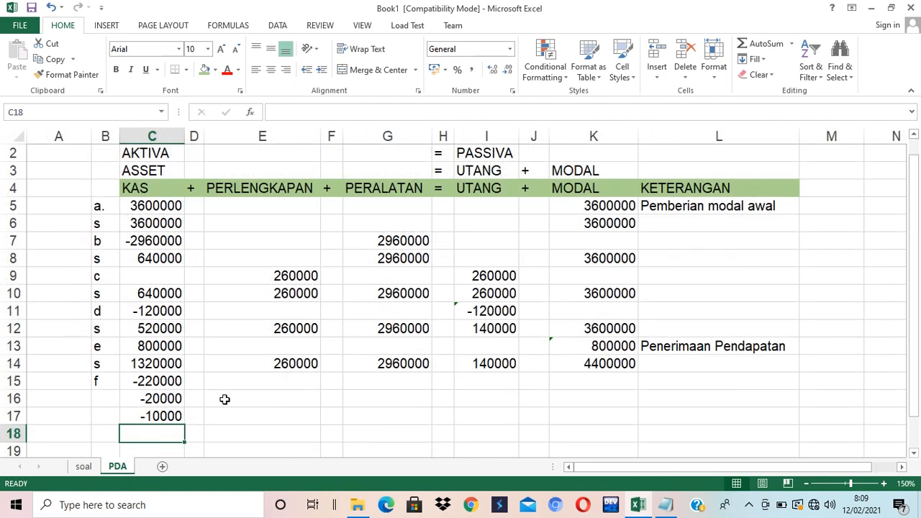
type("-30000")
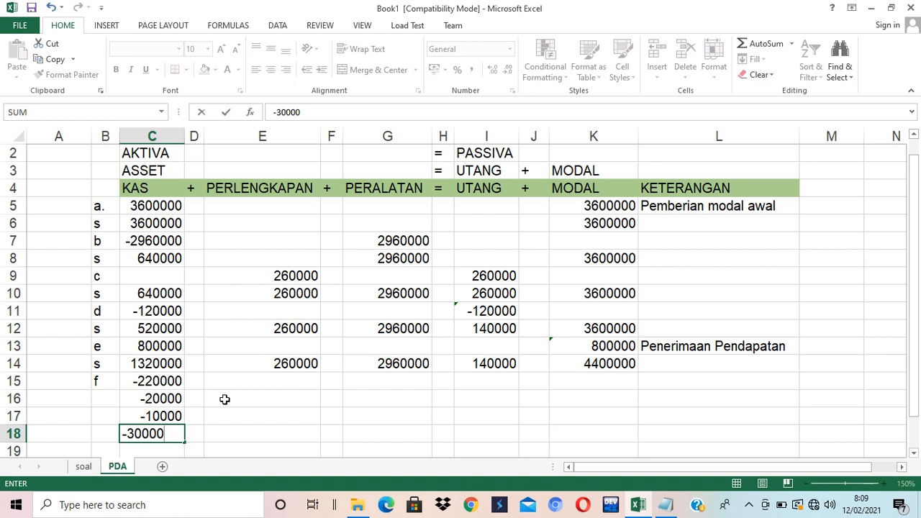
left_click(224, 399)
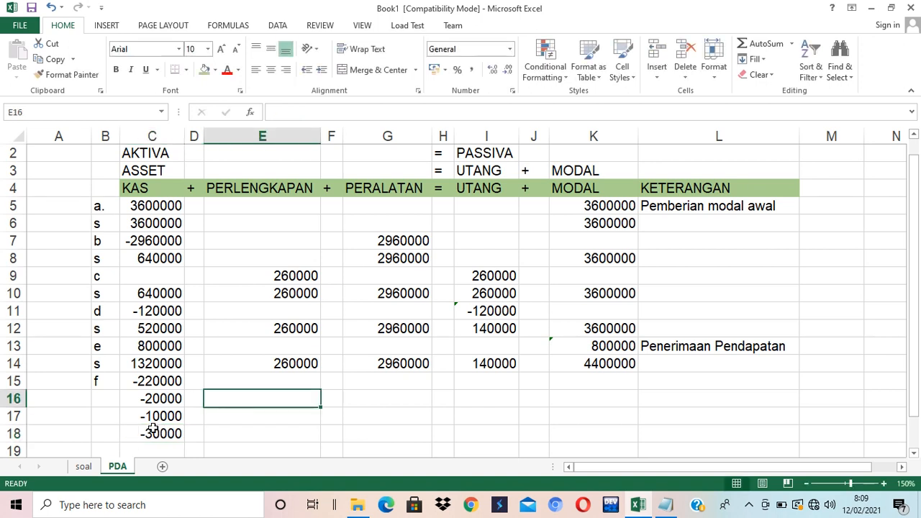
Record transaction f's expenses under MODAL by entering =C15 in K15 and filling the formula down to K18
left_click(586, 380)
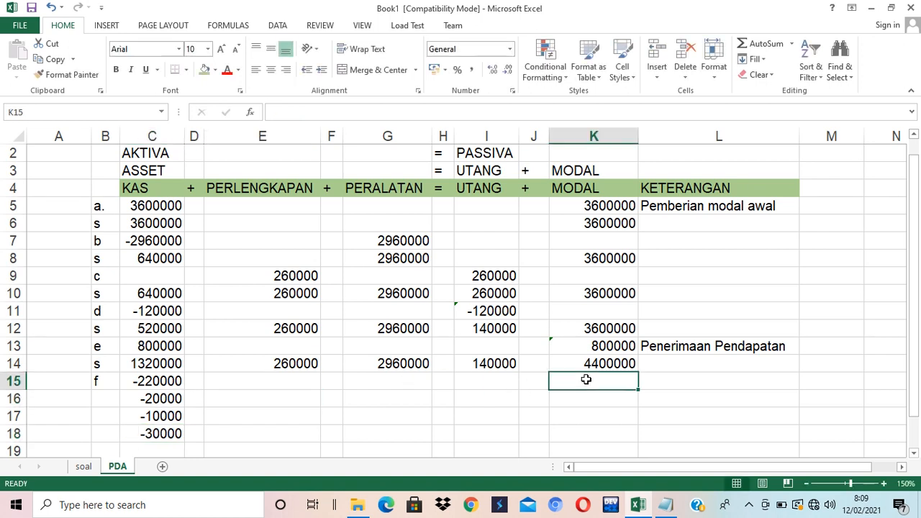
type("=")
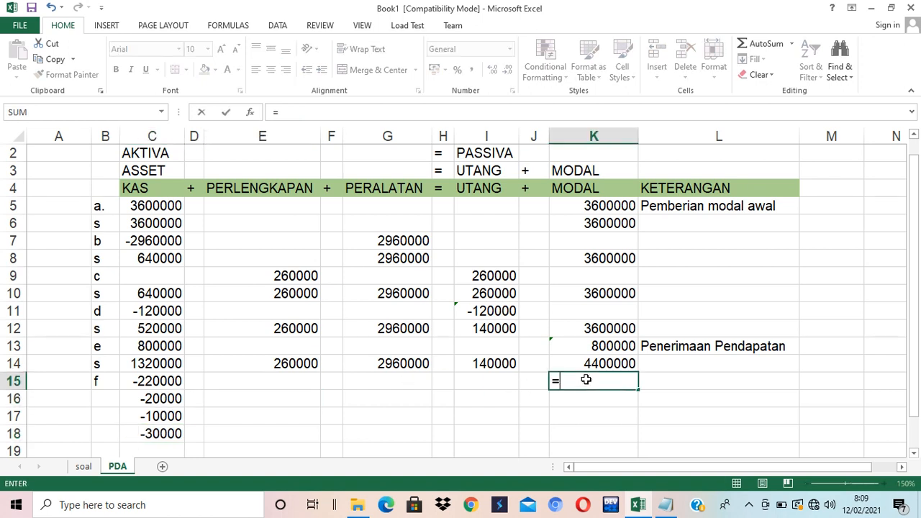
left_click(165, 381)
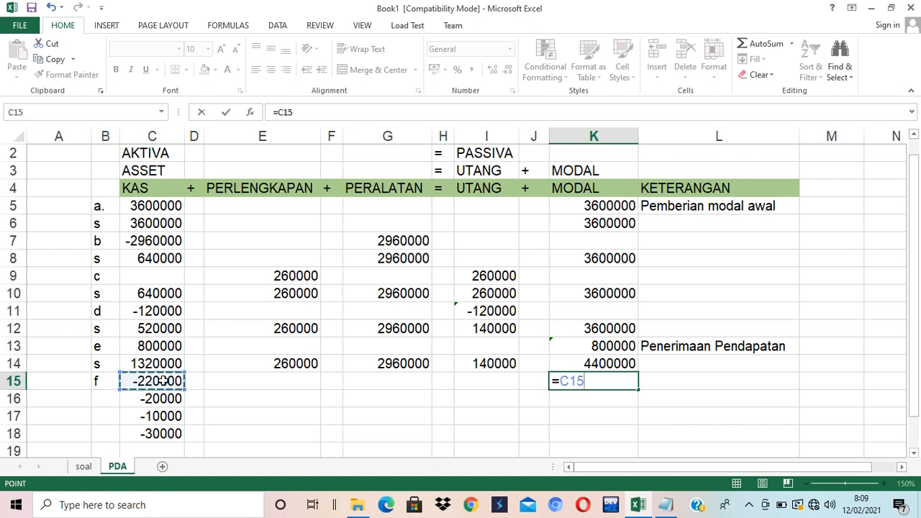
key("Return")
left_click(607, 381)
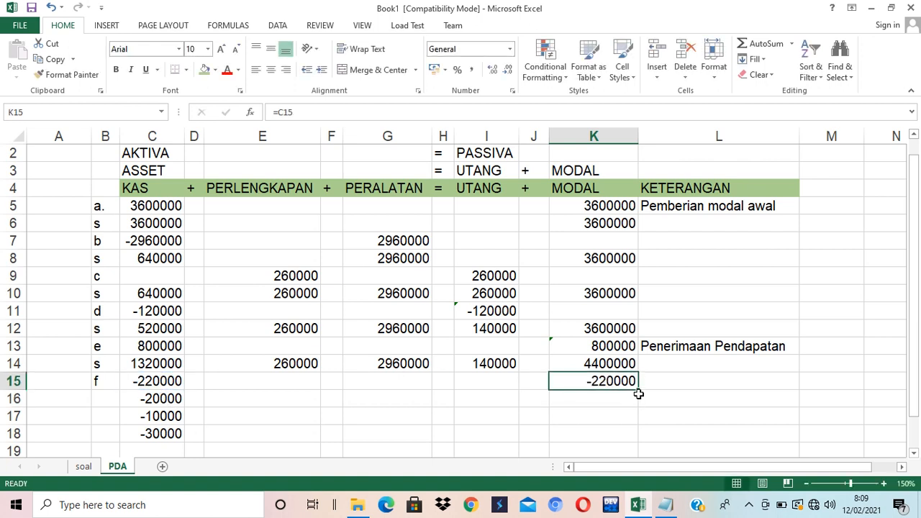
left_click_drag(634, 390, 641, 439)
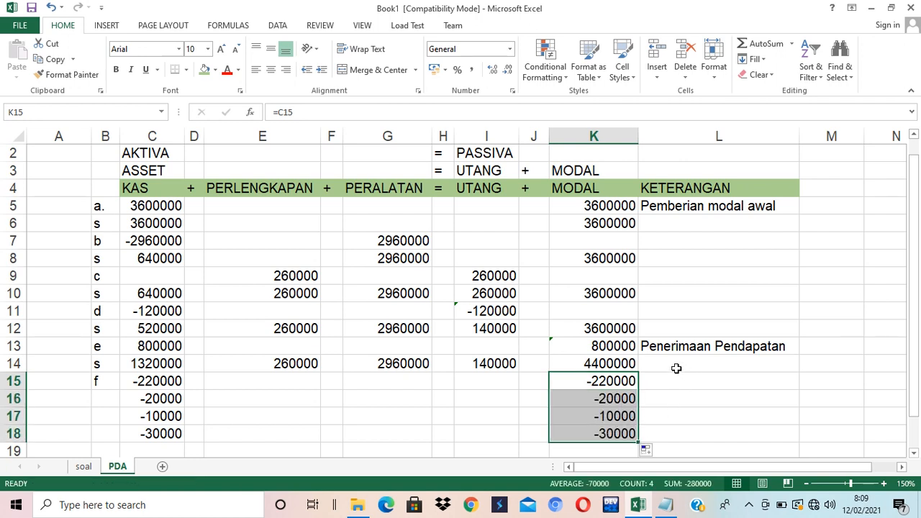
Check the soal sheet and describe transaction f's first two expenses under KETERANGAN as "pembayaran upah" in L15 and "pembayaran sewa" in L16
left_click(674, 382)
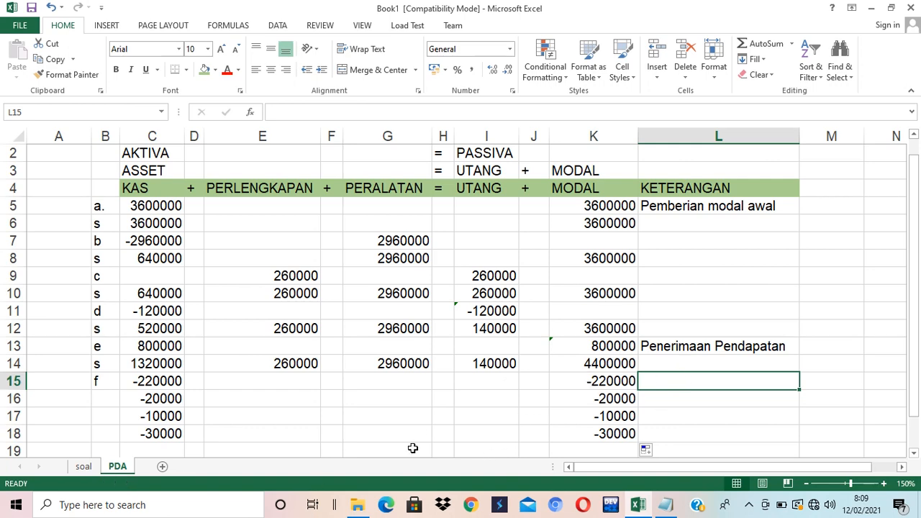
left_click(84, 467)
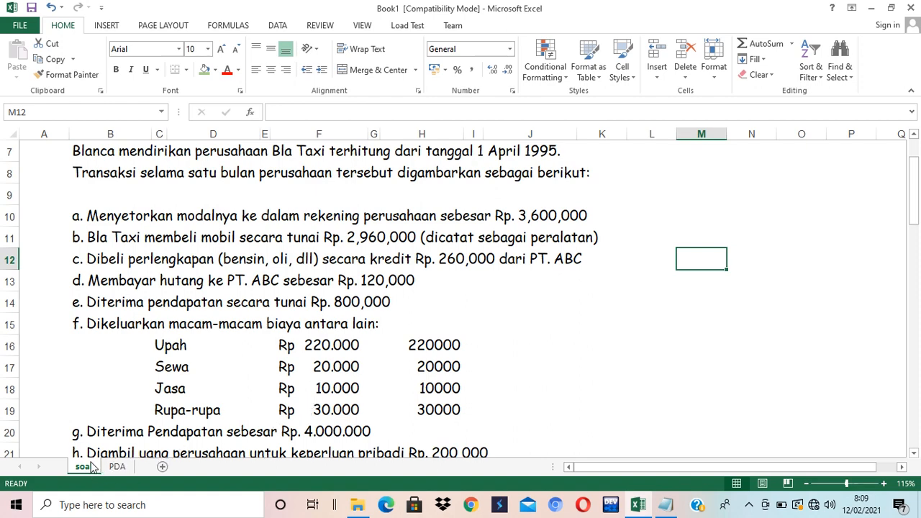
left_click(118, 467)
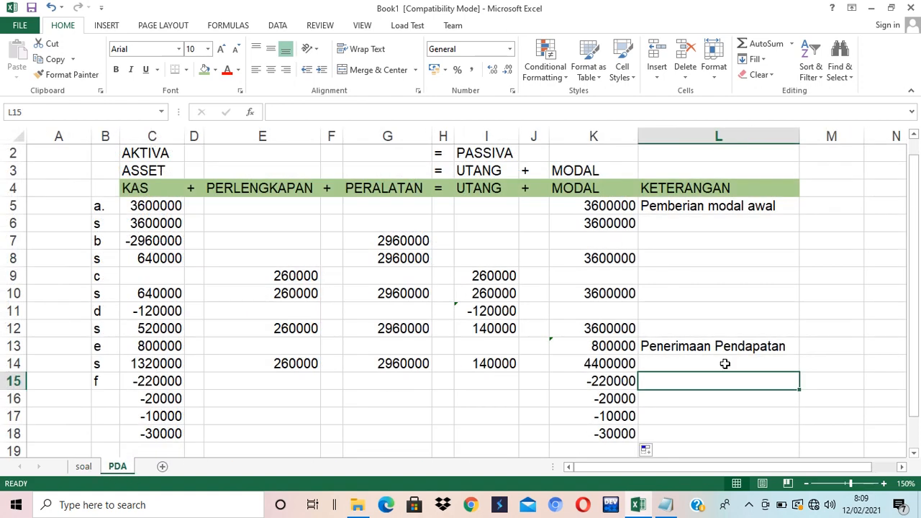
type("pemb")
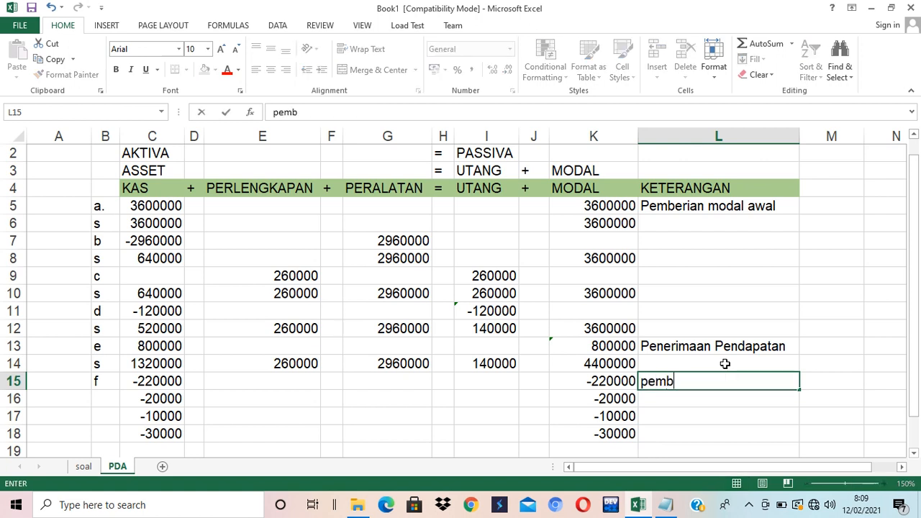
type("ayaran upah")
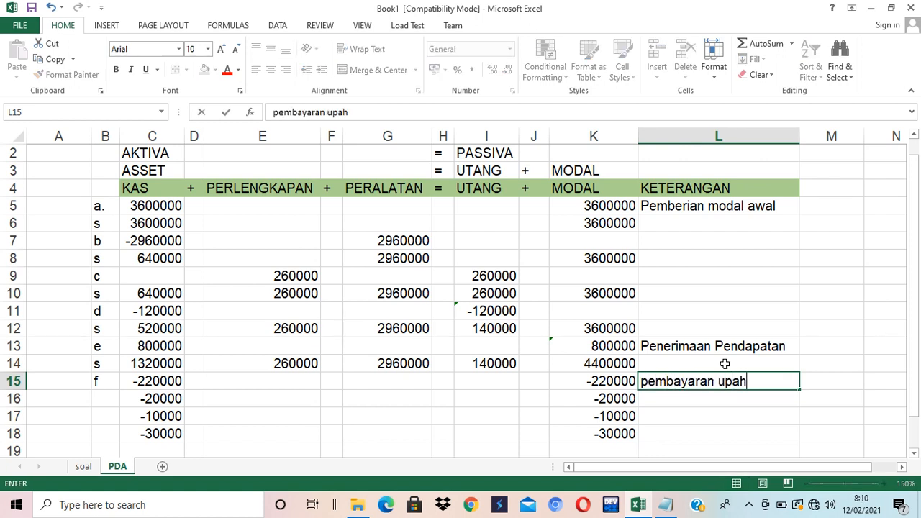
key("Return")
type("pembayaran sewa")
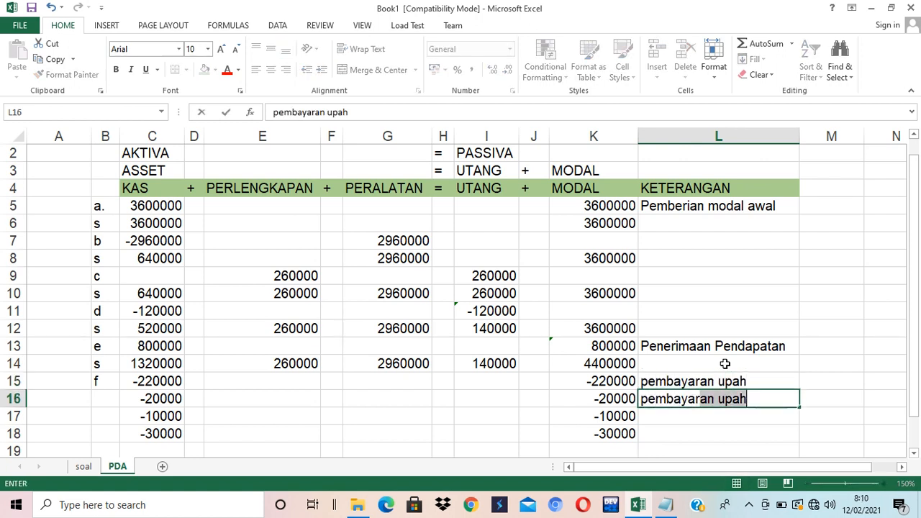
key("ctrl+Return")
key("Return")
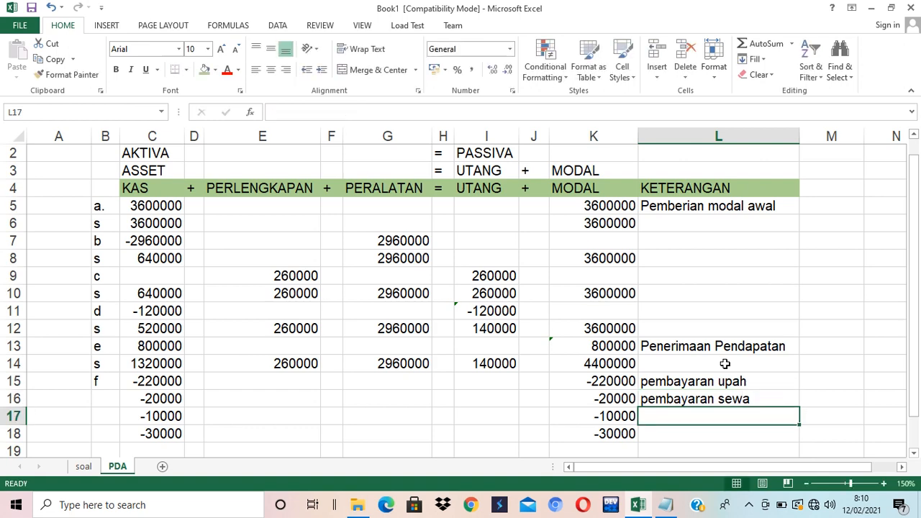
Check the soal sheet and enter the remaining expense descriptions, "pembayaran jasa" in L17 and "pembayaran rupa rupa" in L18
left_click(83, 467)
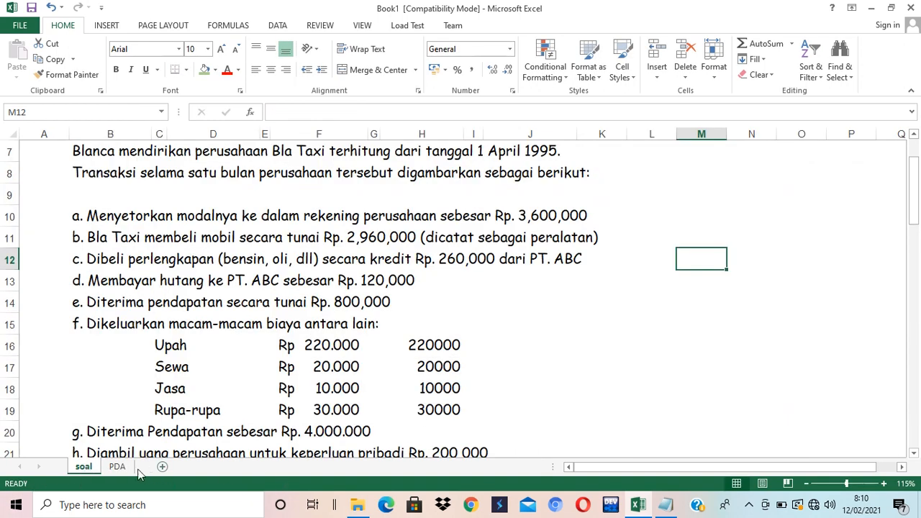
left_click(117, 467)
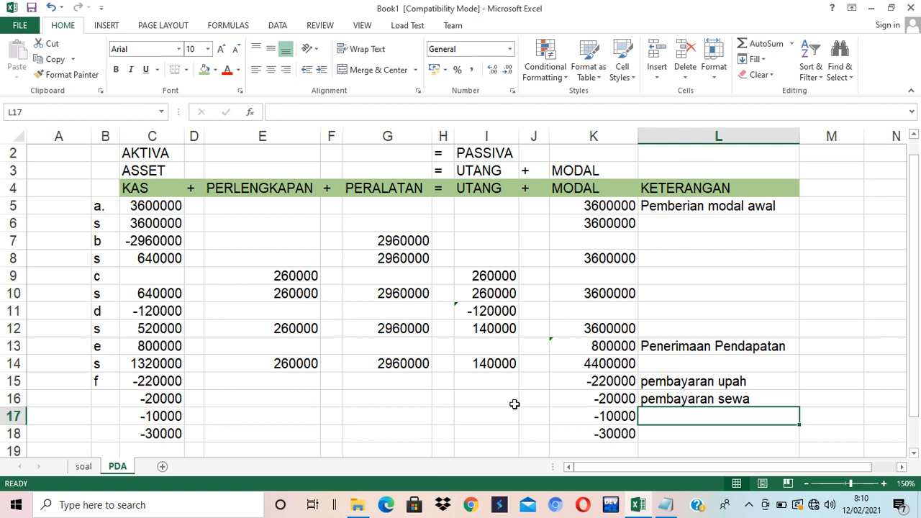
type("pembayaran ")
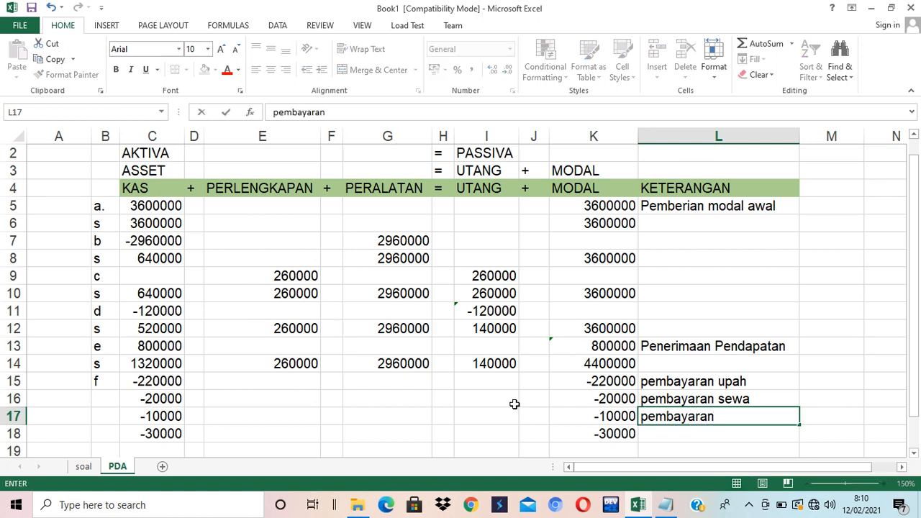
type("jasa")
key("Return")
type("pem")
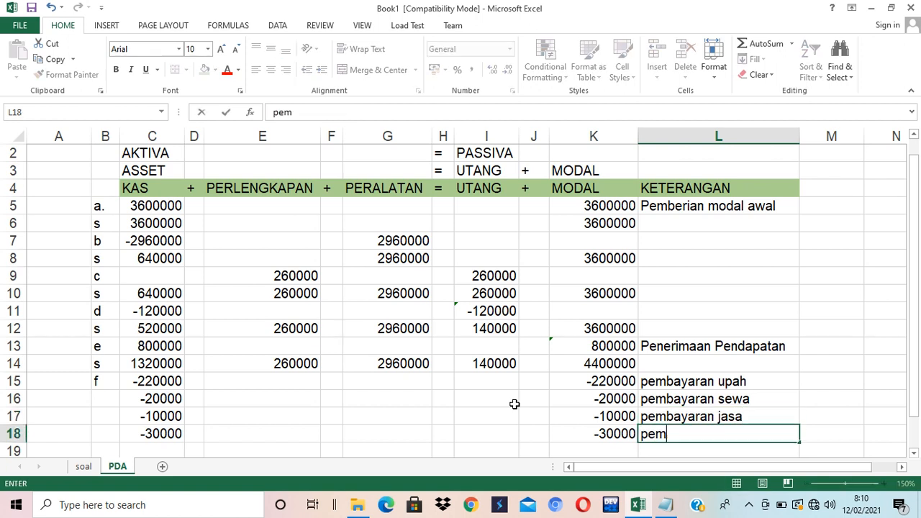
type("bayaran")
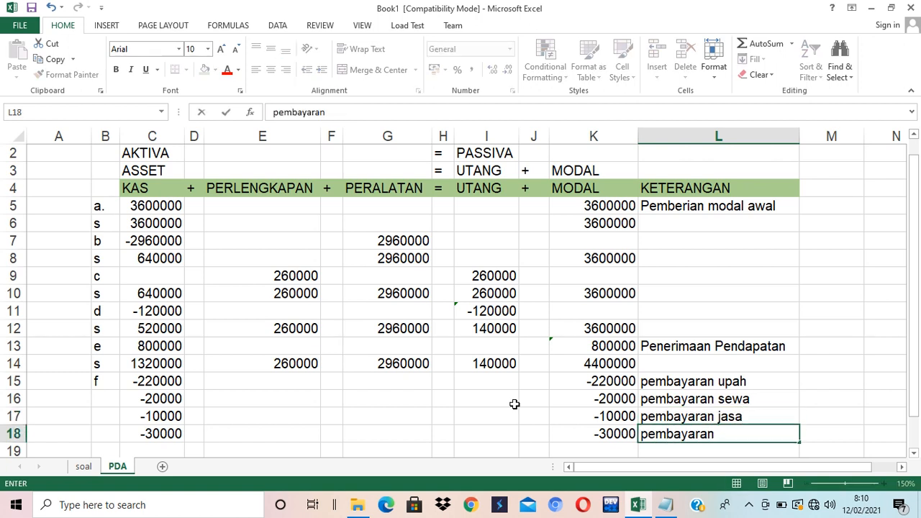
type(" rupa rupa")
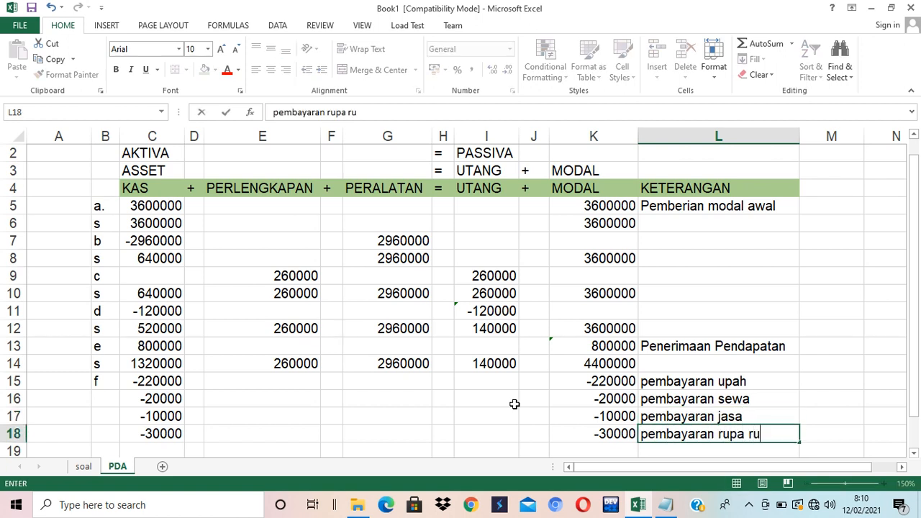
key("Return")
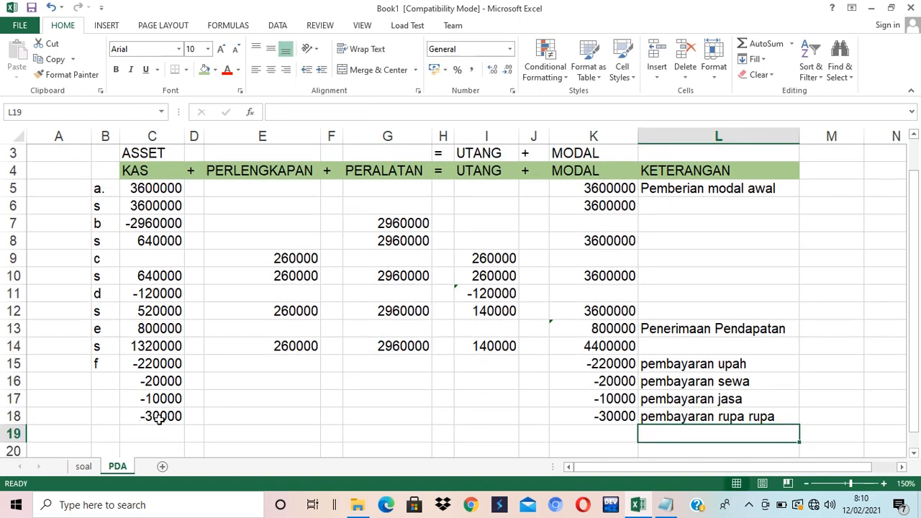
Label the balance row with s in B19 and total KAS in C19 with =SUM(C14:C18)
left_click(113, 435)
type("s")
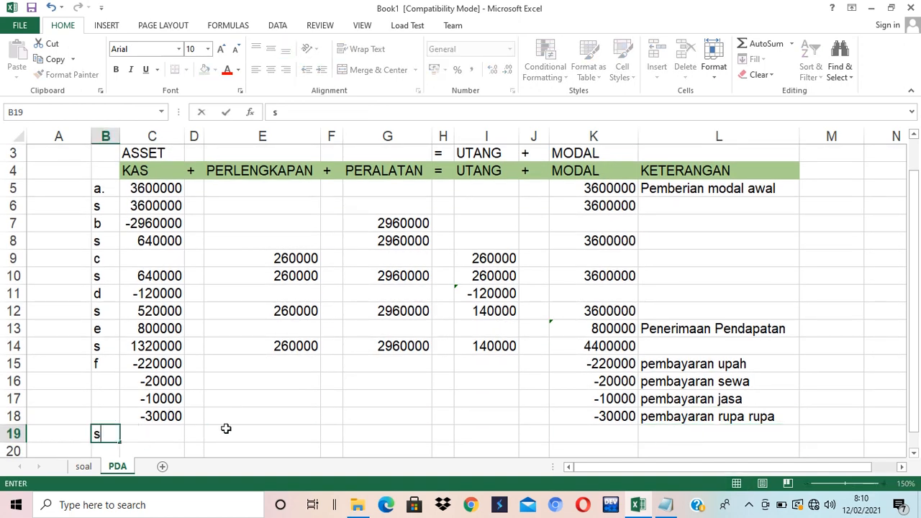
left_click(164, 434)
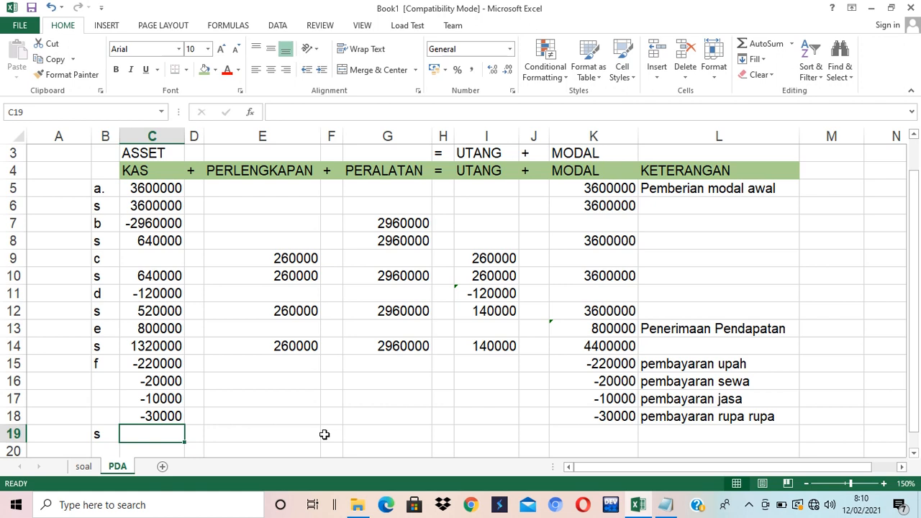
type("=")
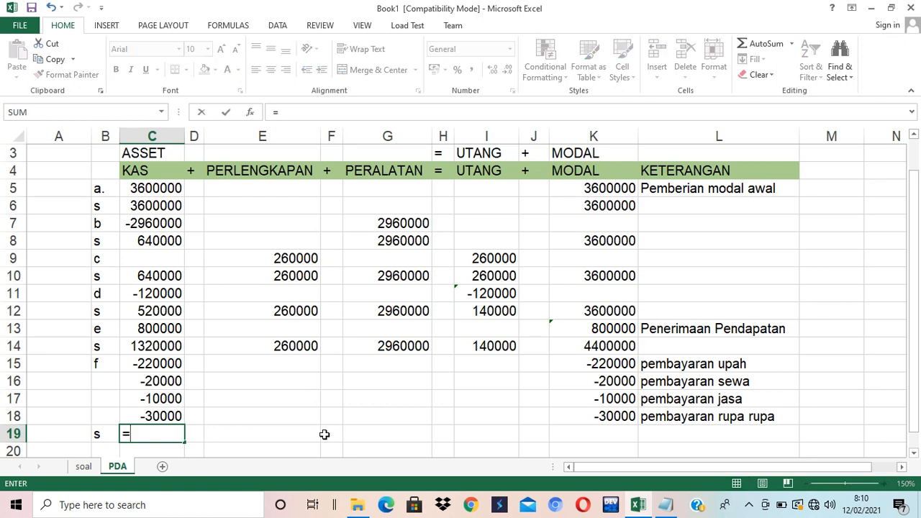
type("sum(")
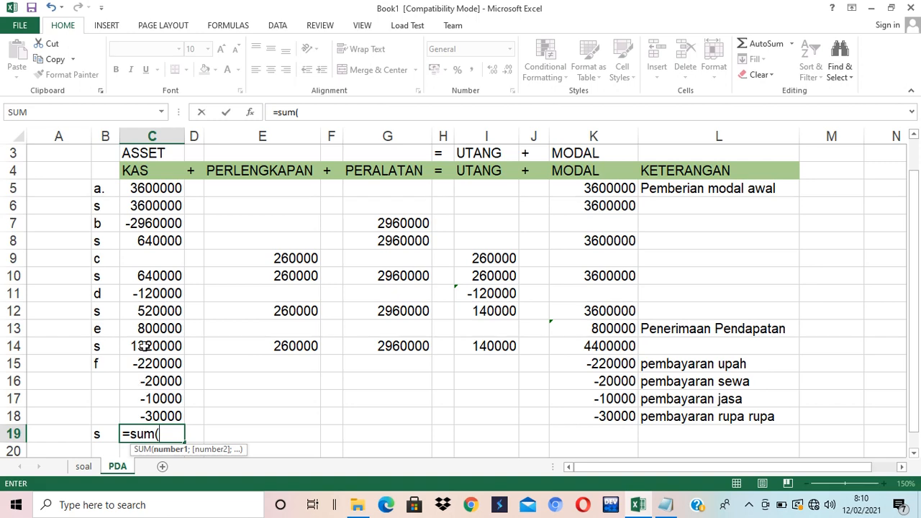
left_click_drag(143, 346, 145, 416)
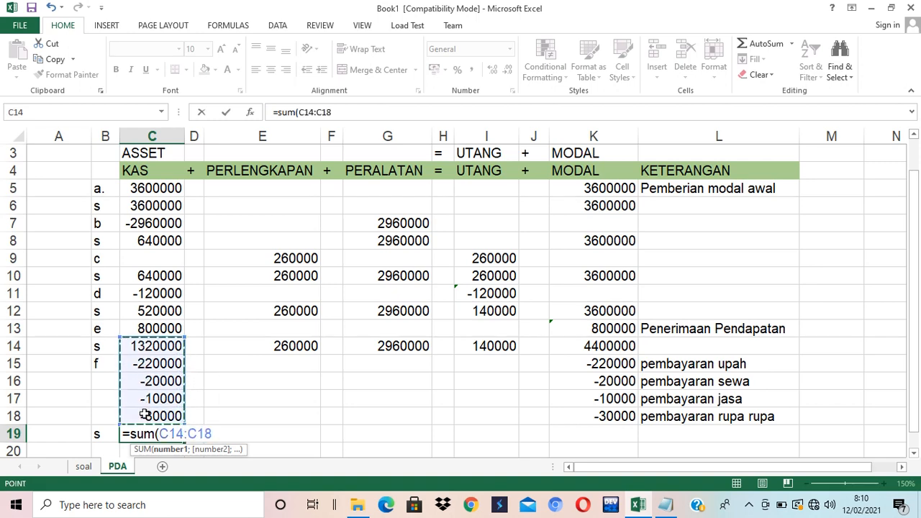
key("Return")
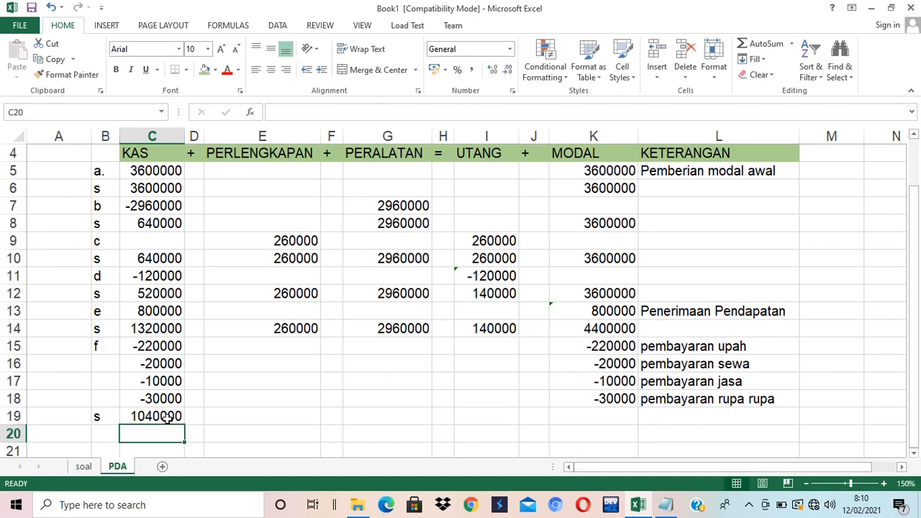
Copy the KAS balance formula from C19 to E19, G19, I19 and K19
left_click(164, 416)
key("ctrl+c")
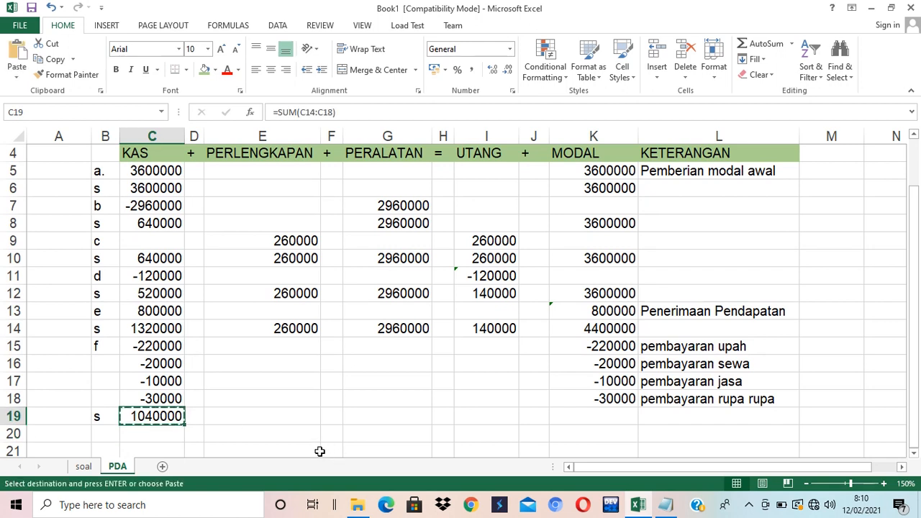
left_click(242, 415)
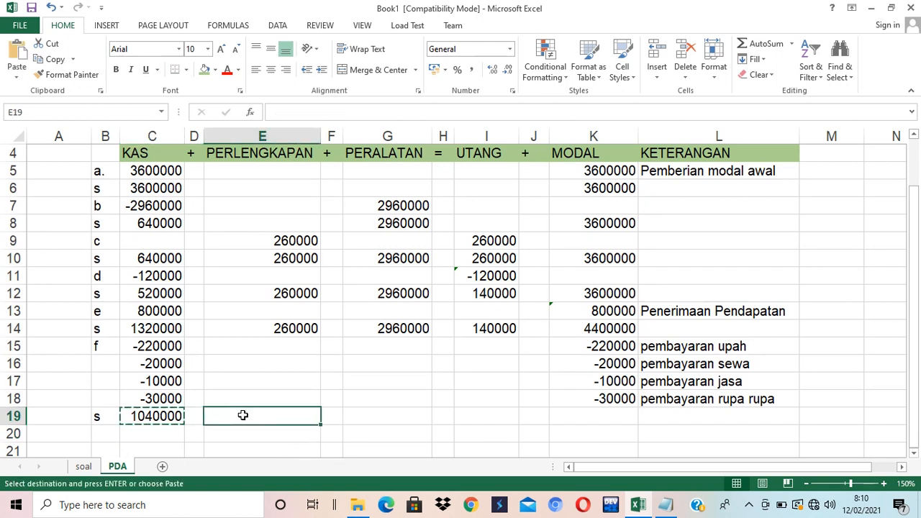
left_click(383, 414, "ctrl")
left_click(503, 418, "ctrl")
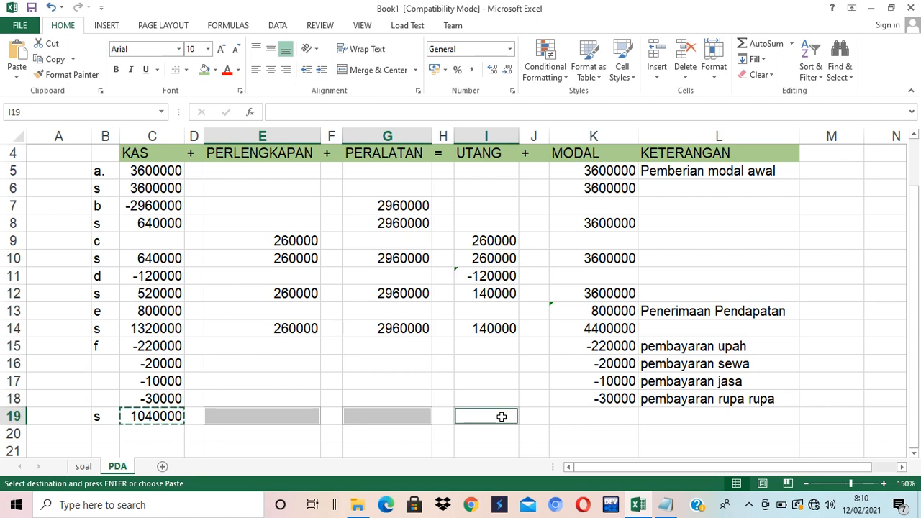
left_click(611, 413, "ctrl")
key("ctrl+v")
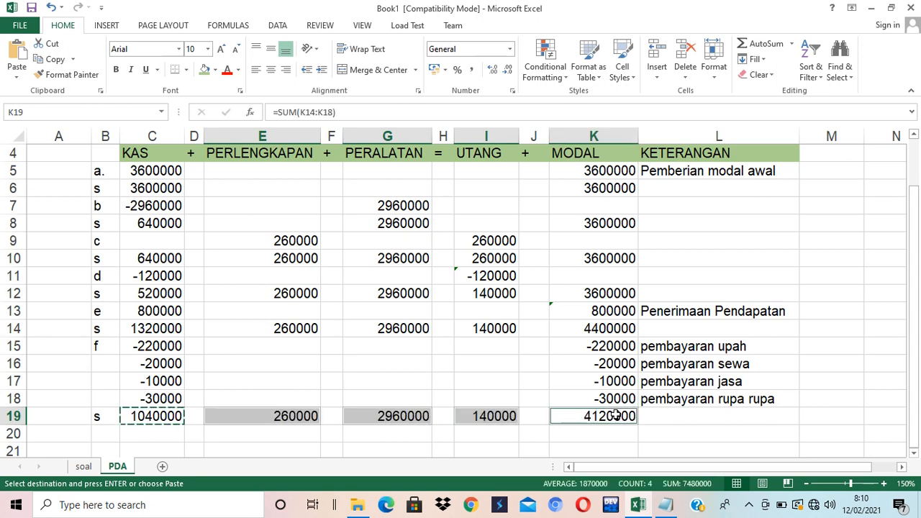
key("Right")
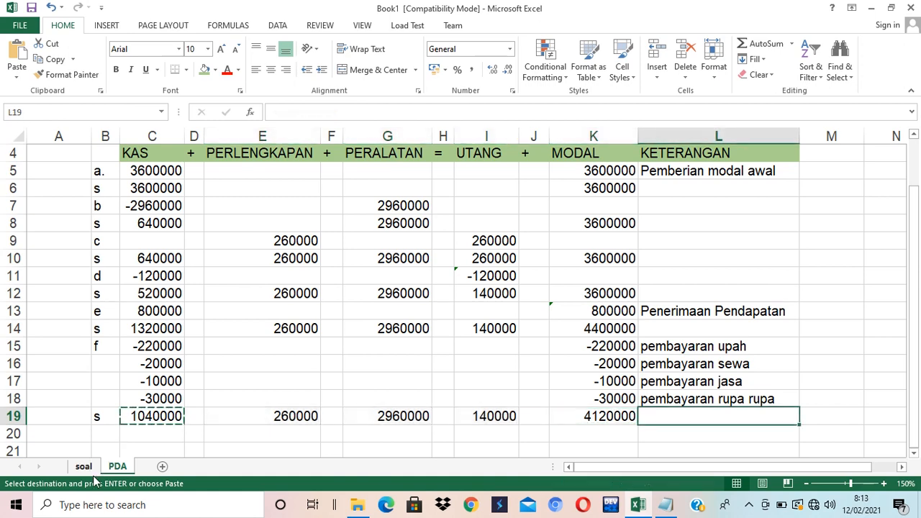
Look up transaction g on the soal sheet, label B20 on the PDA sheet as g and record 4000000 under KAS in C20
left_click(83, 467)
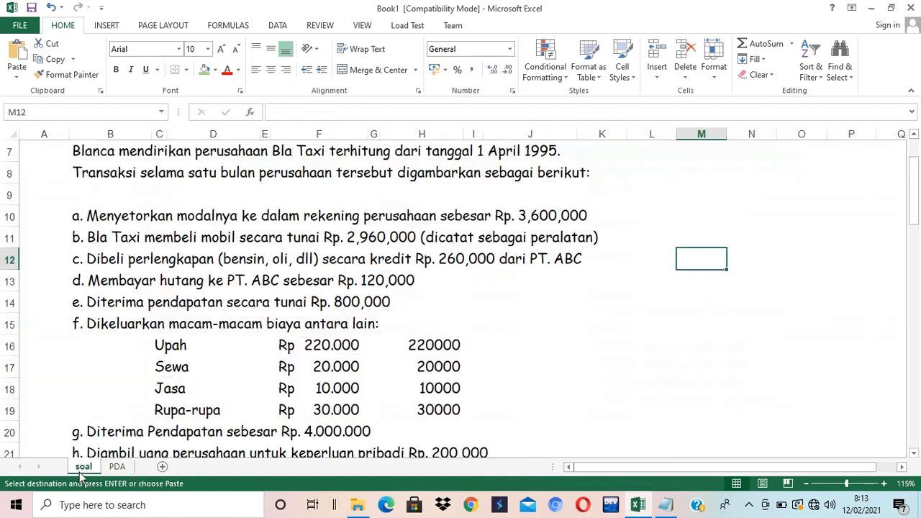
scroll(205, 308, "down", 1)
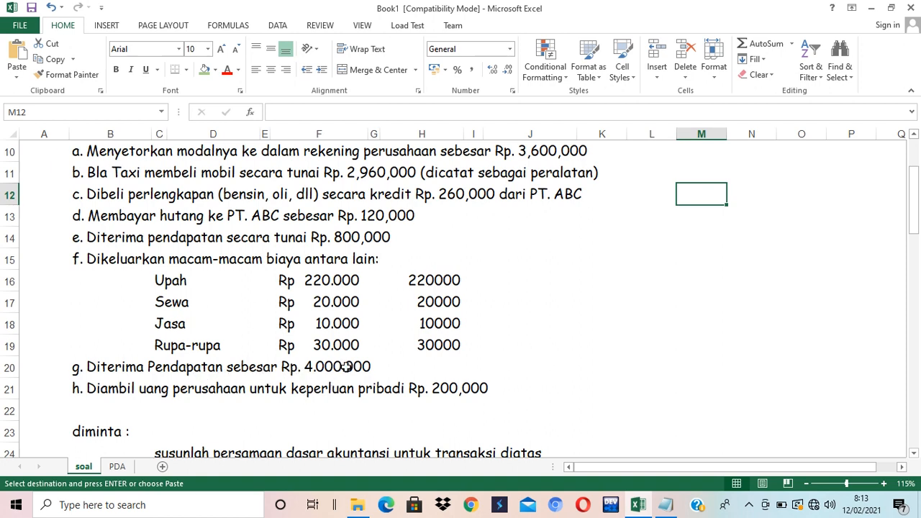
left_click(121, 467)
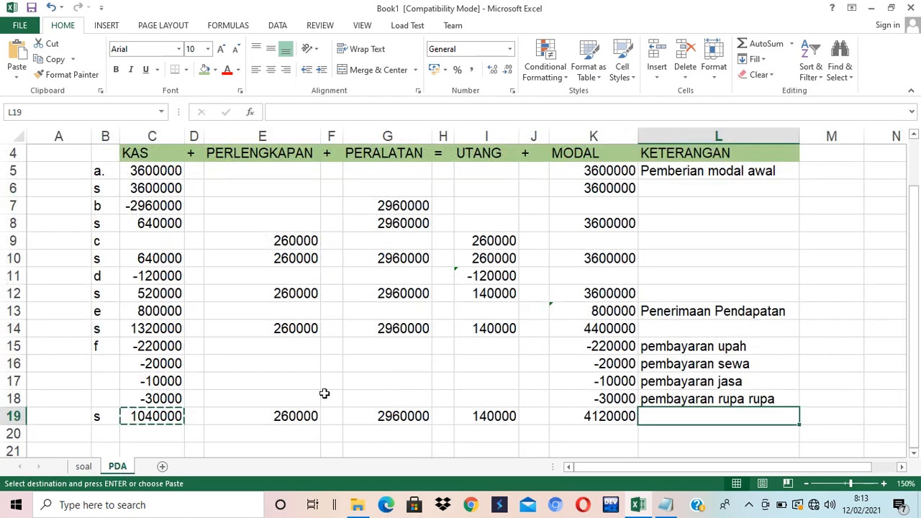
left_click(104, 434)
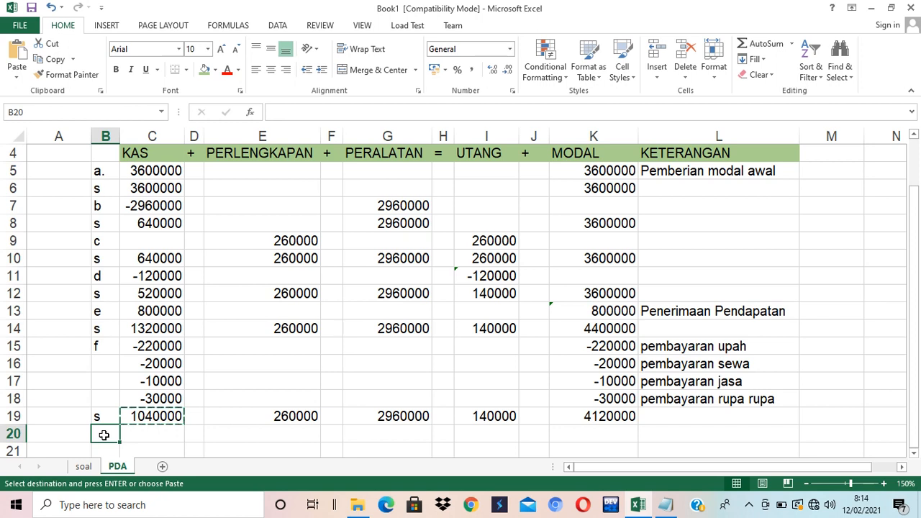
type("g")
key("Tab")
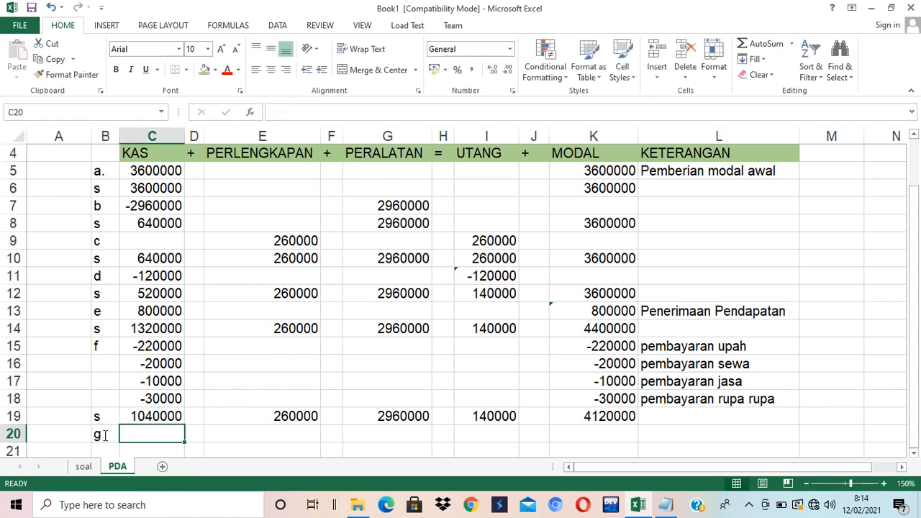
type("4")
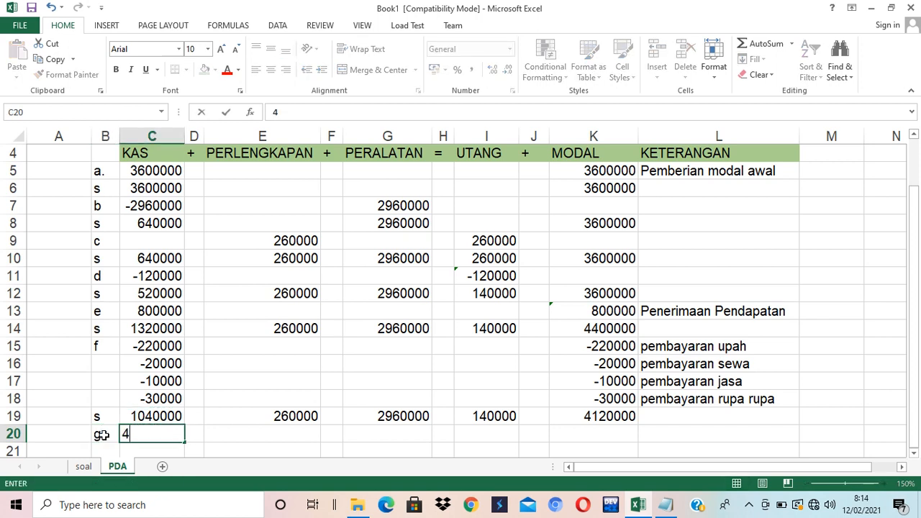
type("0000")
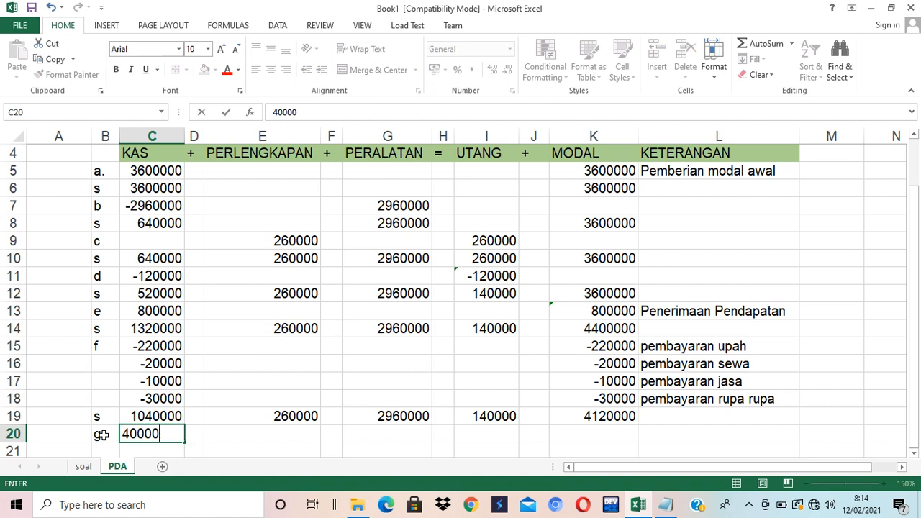
type("00")
key("Tab")
Enter the MODAL amount of transaction g in K20 as a reference to the KAS amount, =C20
key("Tab")
key("Tab")
key("Tab")
key("Tab")
key("Tab")
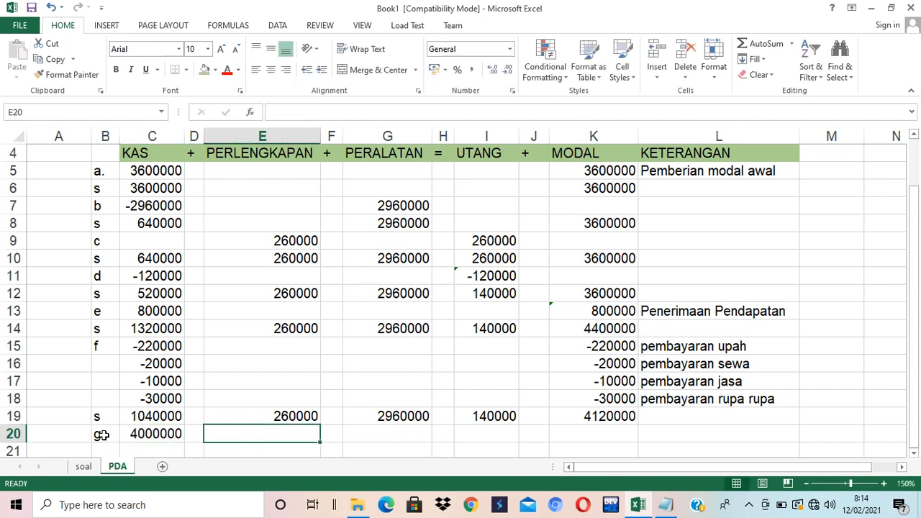
key("Tab")
key("Tab")
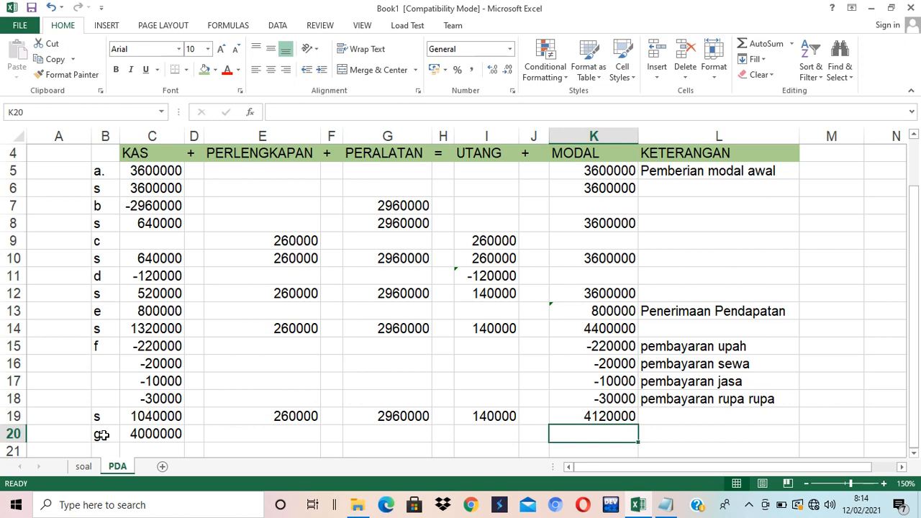
type("=")
key("Left")
key("Left")
key("Left")
key("Left")
key("Left")
key("Left")
key("Left")
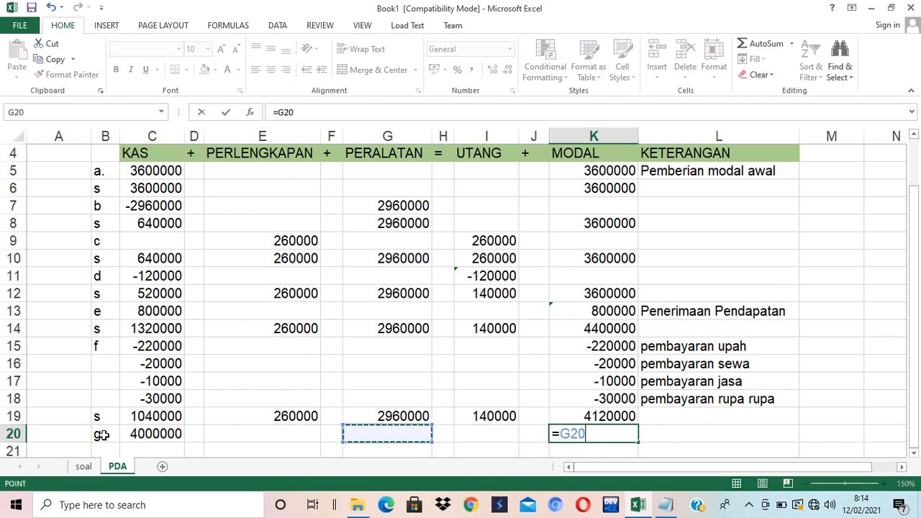
key("Left")
key("Return")
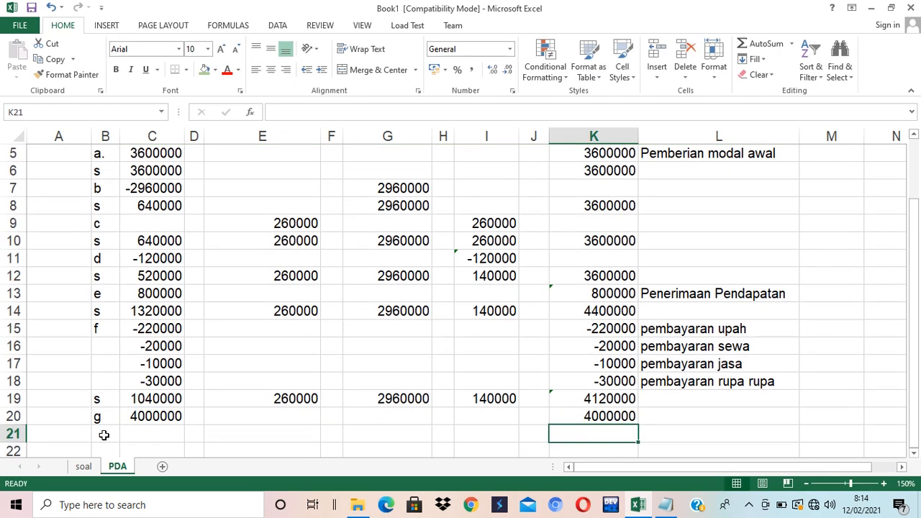
Enter the description "Penerimaan Pendapatan" for transaction g in L20
left_click(659, 420)
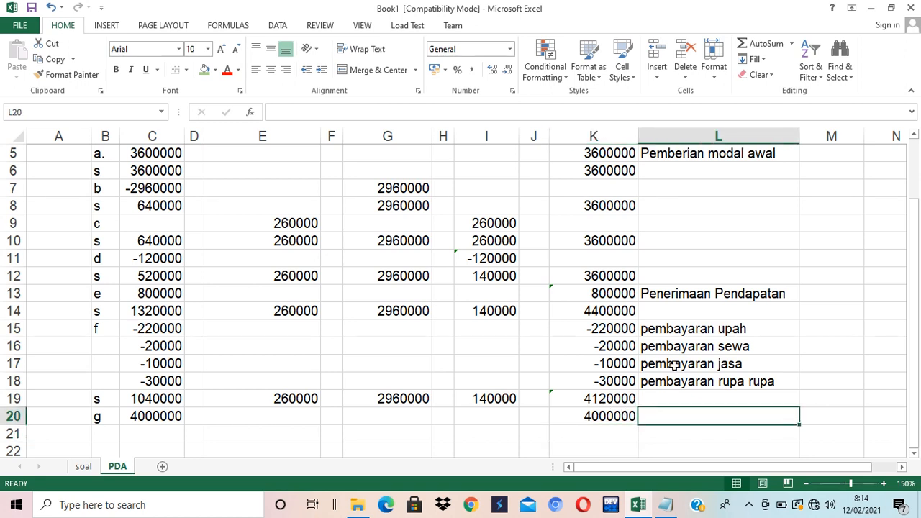
type("Penerimaan ")
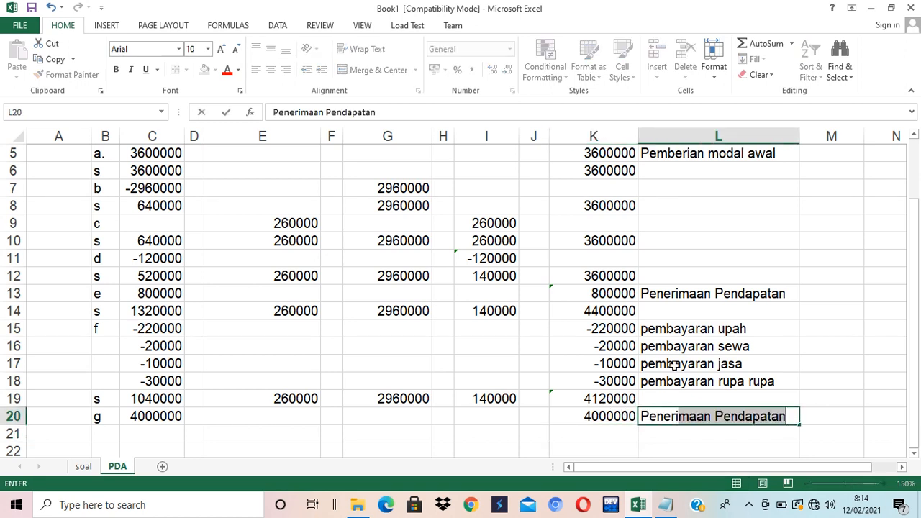
type("p")
key("BackSpace")
key("BackSpace")
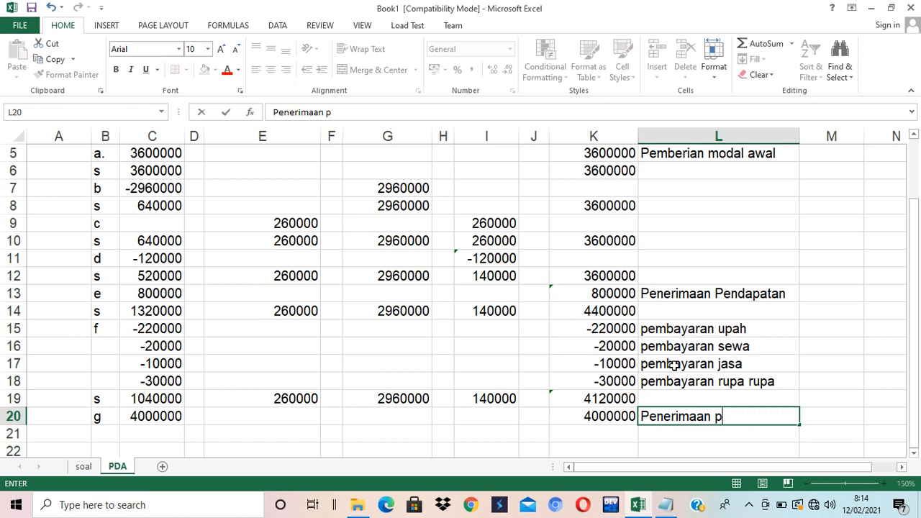
type("Penda")
key("Return")
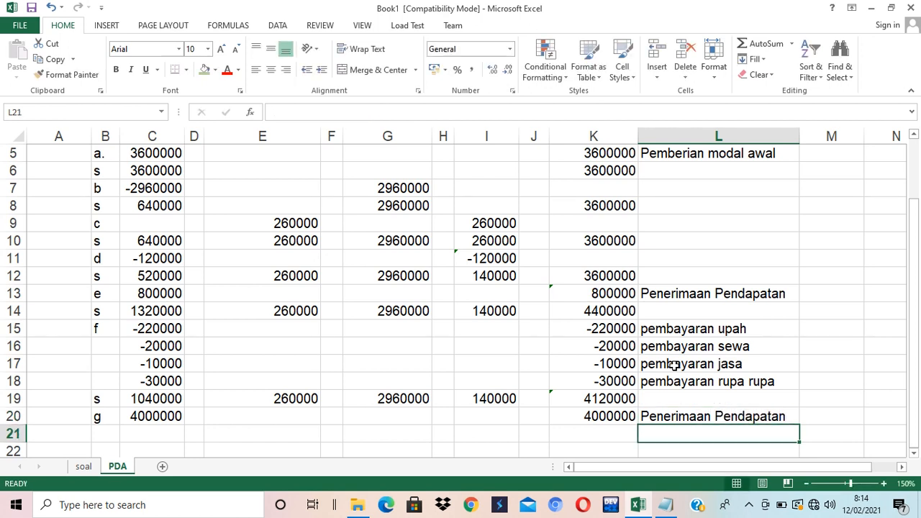
Label the balance row with s in B21 and total KAS in C21 with =SUM(C19:C20)
left_click(100, 433)
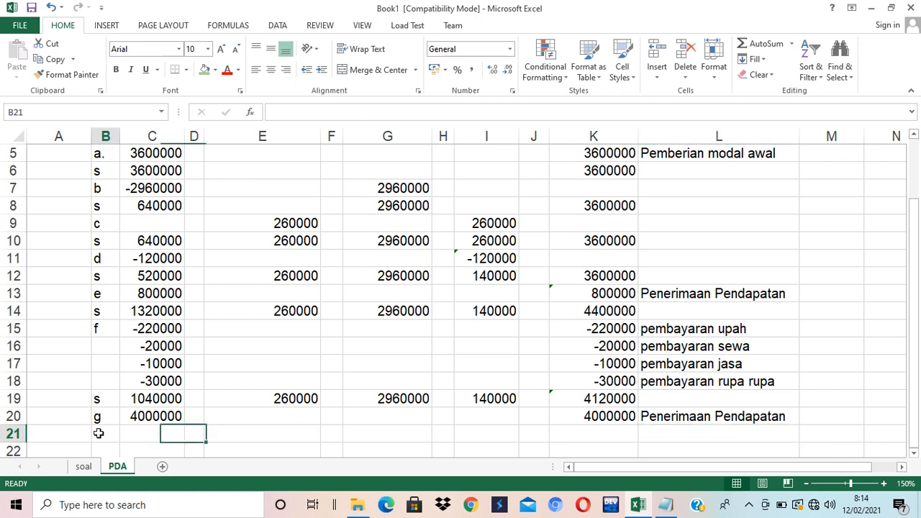
type("s")
key("Tab")
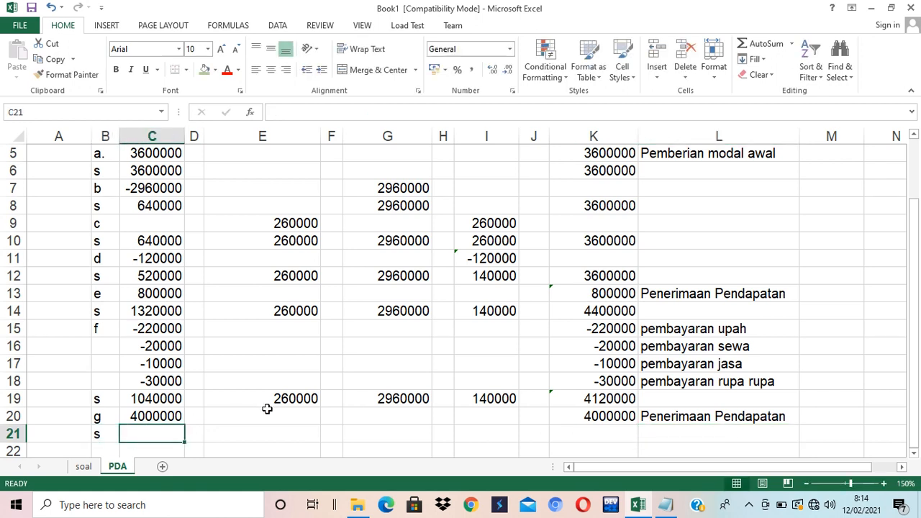
type("=")
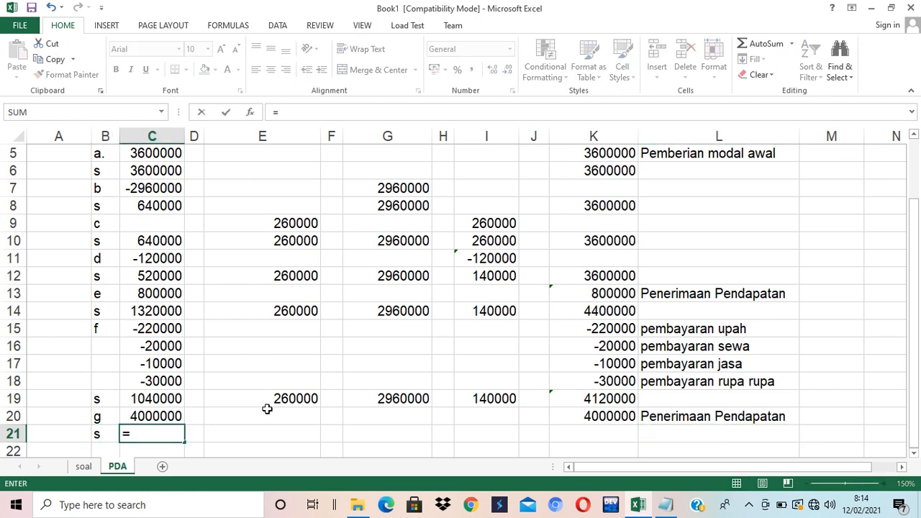
key("Up")
key("Up")
key("BackSpace")
type("sum(")
key("Up")
key("Up")
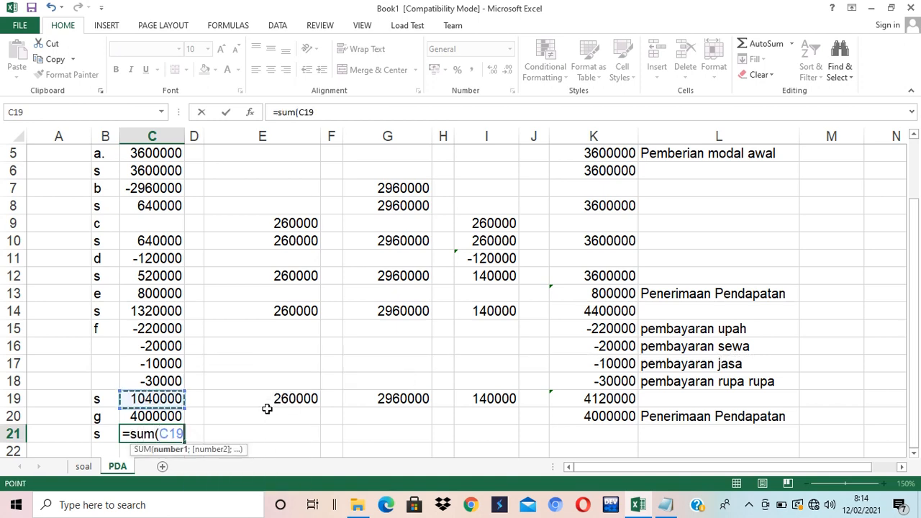
key("shift+Down")
key("Return")
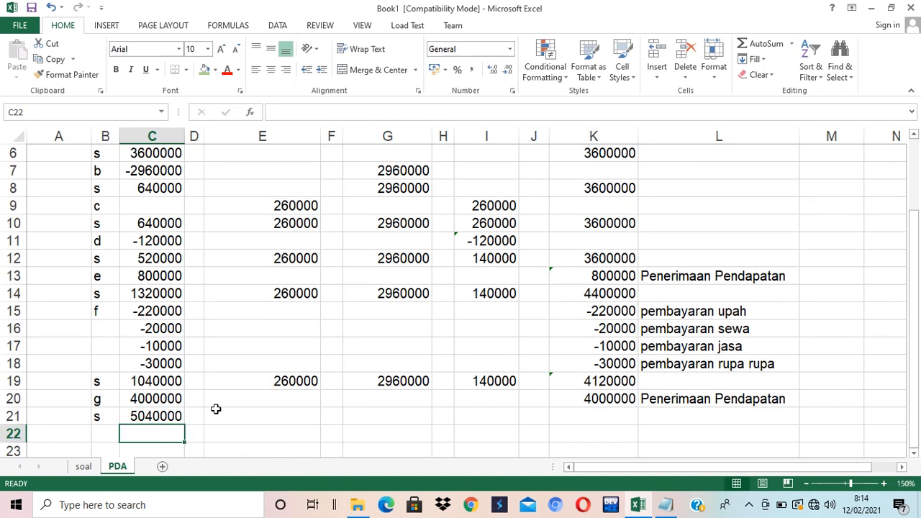
Copy the KAS balance formula from C21 to E21, G21, I21 and K21
left_click(172, 419)
key("ctrl+c")
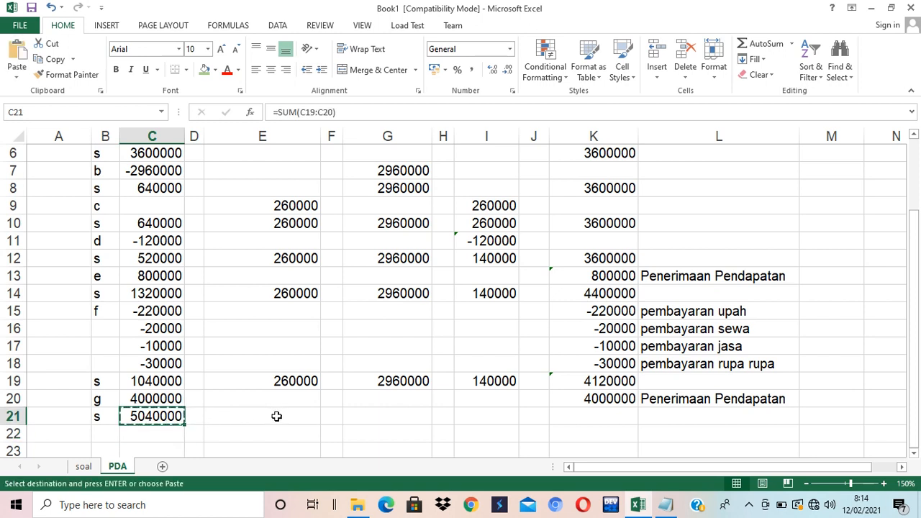
left_click(276, 416)
left_click(400, 418, "ctrl")
left_click(495, 421, "ctrl")
left_click(608, 418, "ctrl")
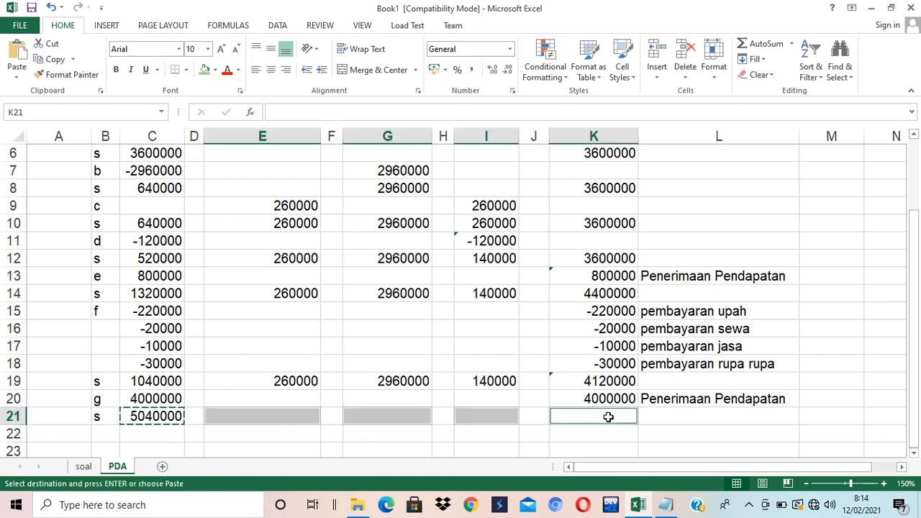
key("ctrl+v")
left_click(652, 414)
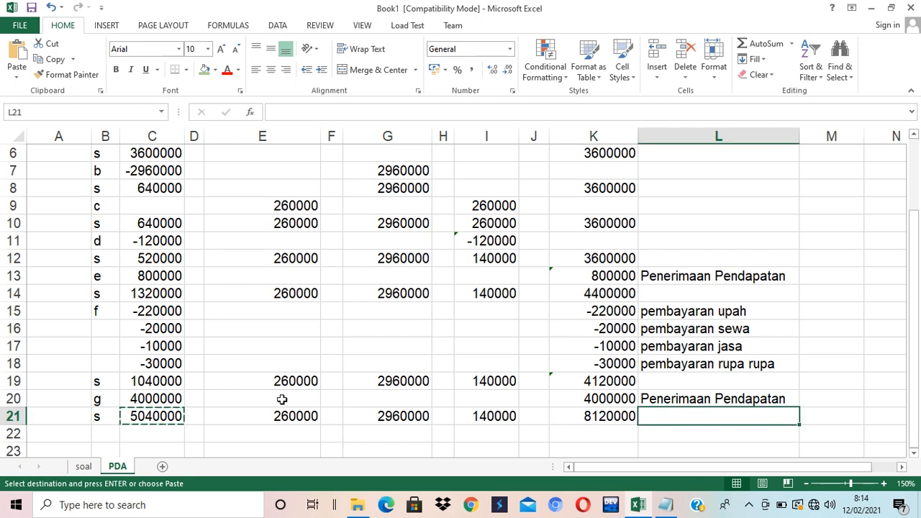
Look up transaction h on the soal sheet, label B22 on the PDA sheet as h and record -200000 under KAS in C22
scroll(192, 383, "down", 2)
left_click(110, 328)
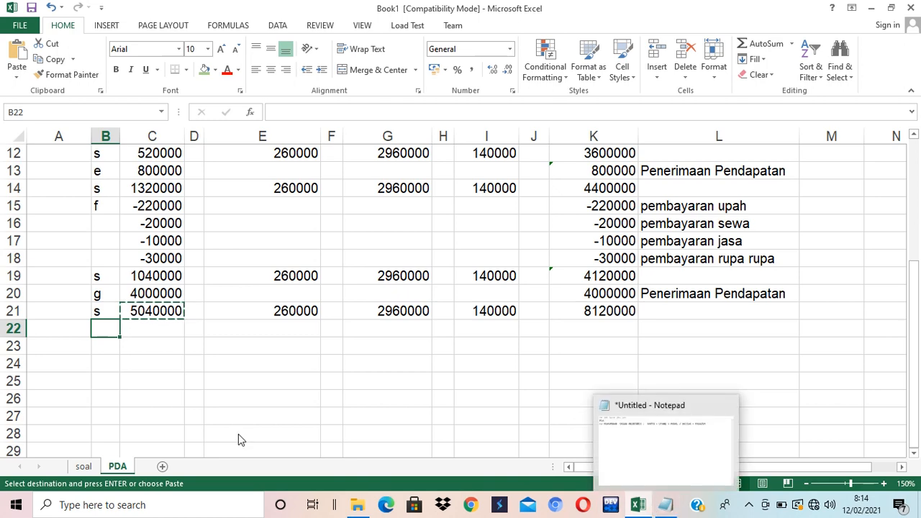
left_click(85, 466)
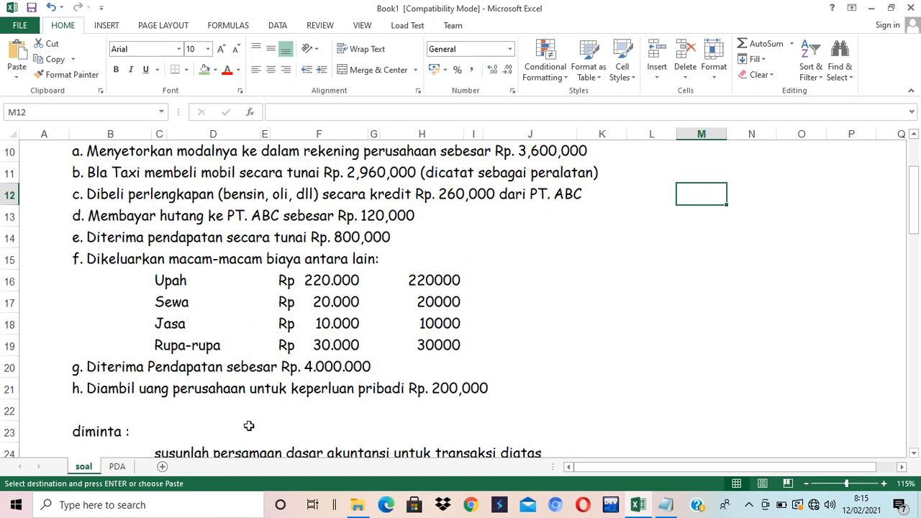
left_click(117, 467)
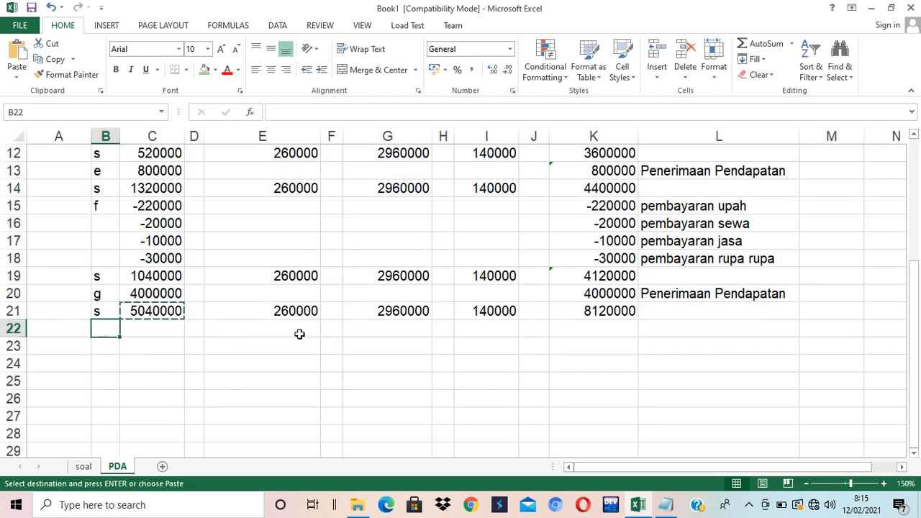
type("h")
key("Tab")
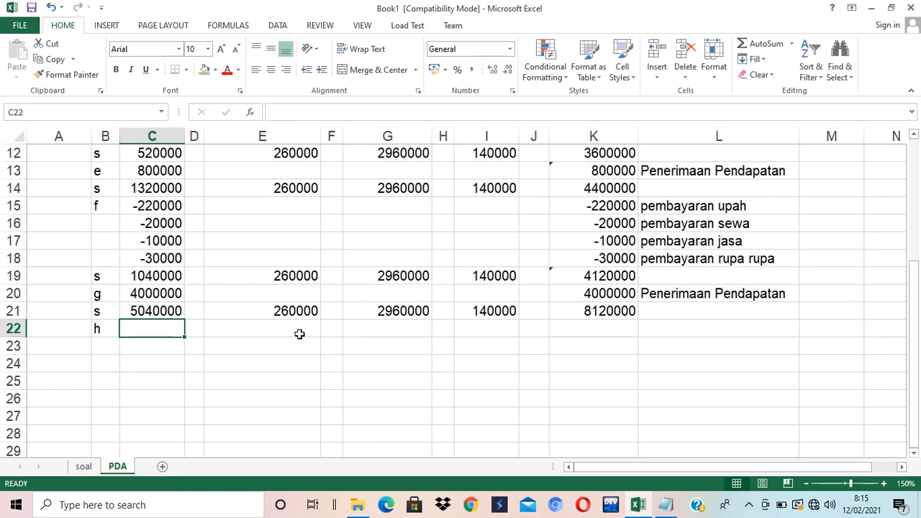
type("-20000")
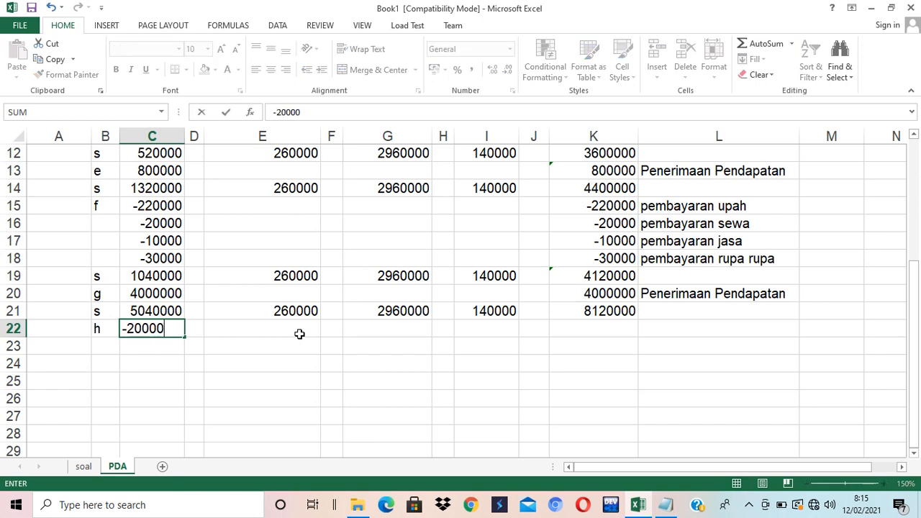
type("0")
key("Return")
key("Return")
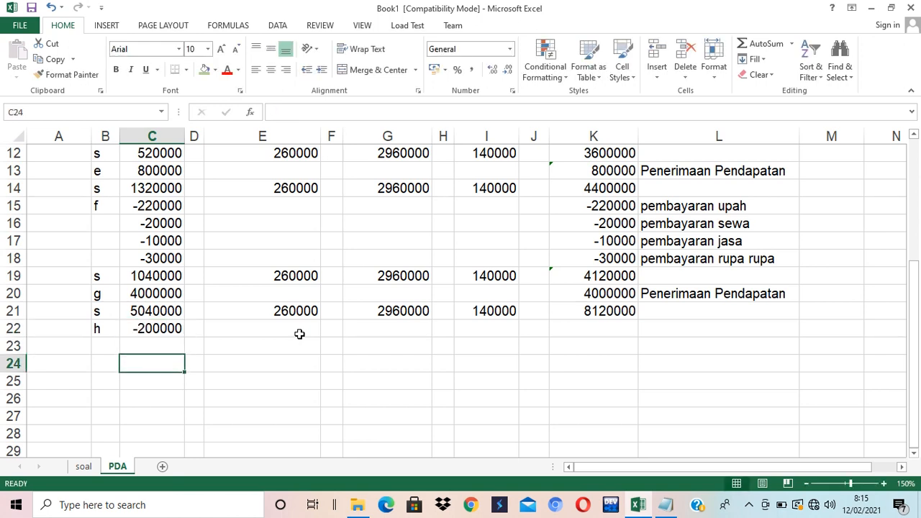
Enter the MODAL amount of transaction h in K22 as a reference to the KAS amount, =C22
key("Up")
key("Up")
key("Right")
key("Right")
key("Right")
key("Right")
key("Right")
key("Right")
key("Right")
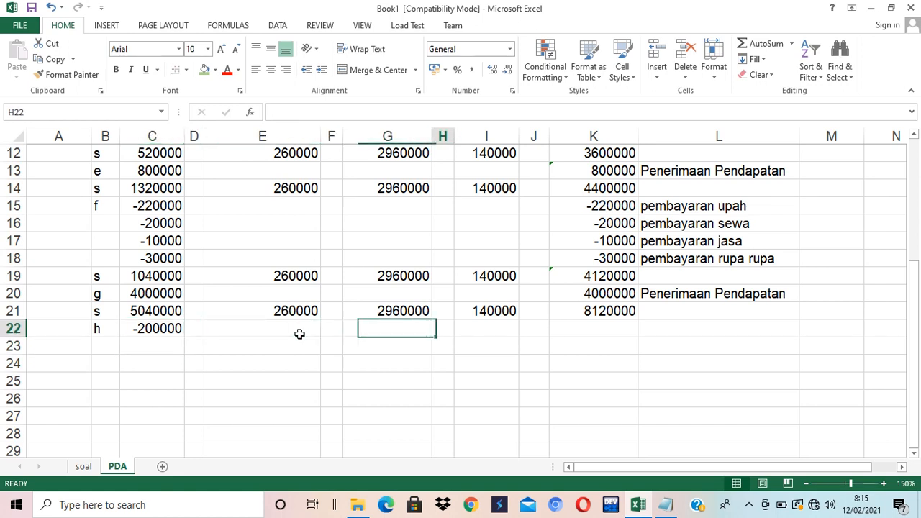
key("Right")
key("Right")
key("Left")
type("=")
key("Left")
key("Left")
key("Left")
key("Left")
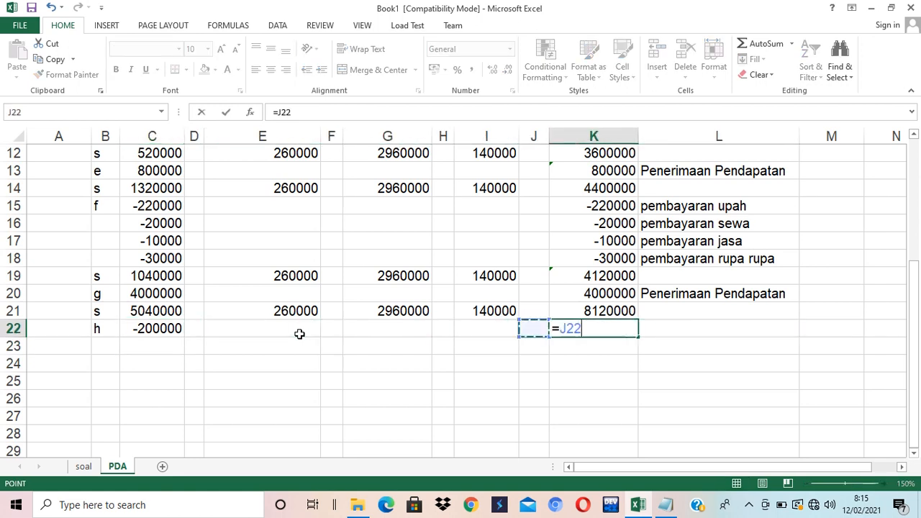
key("Left")
key("Left")
key("Left")
key("Left")
key("Left")
key("Right")
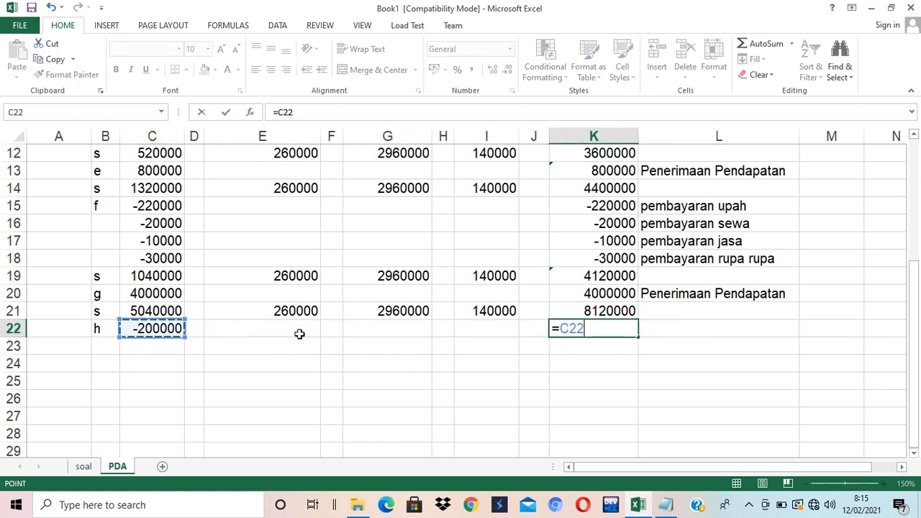
key("Return")
Enter the description "Pengambilan Kas" for transaction h in L22
left_click(667, 327)
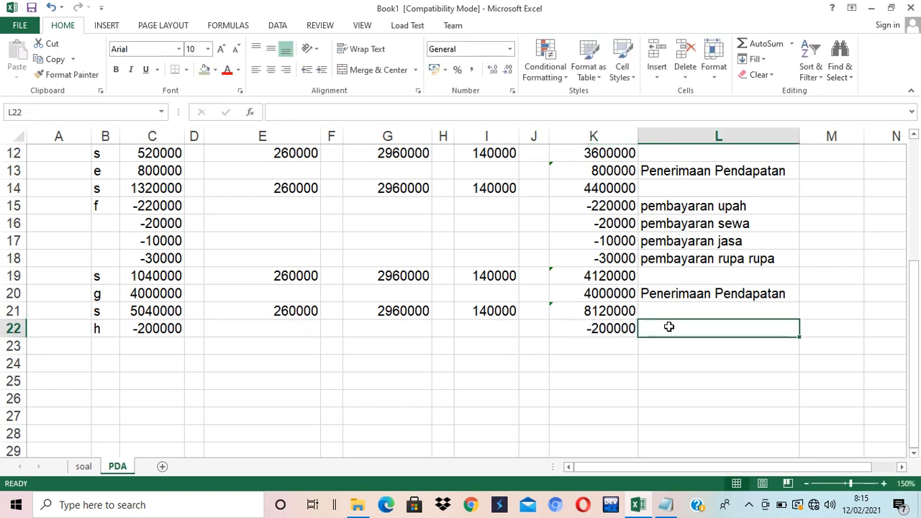
type("Pengambil")
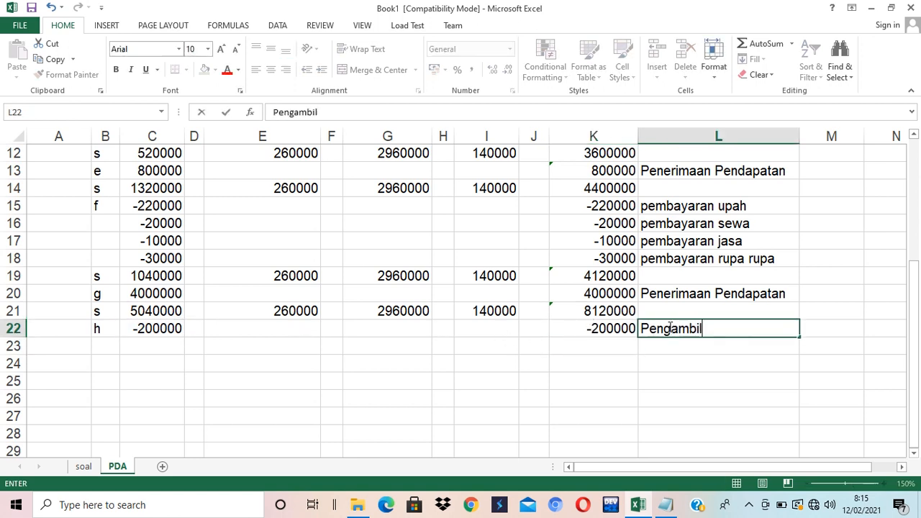
type("an Kas")
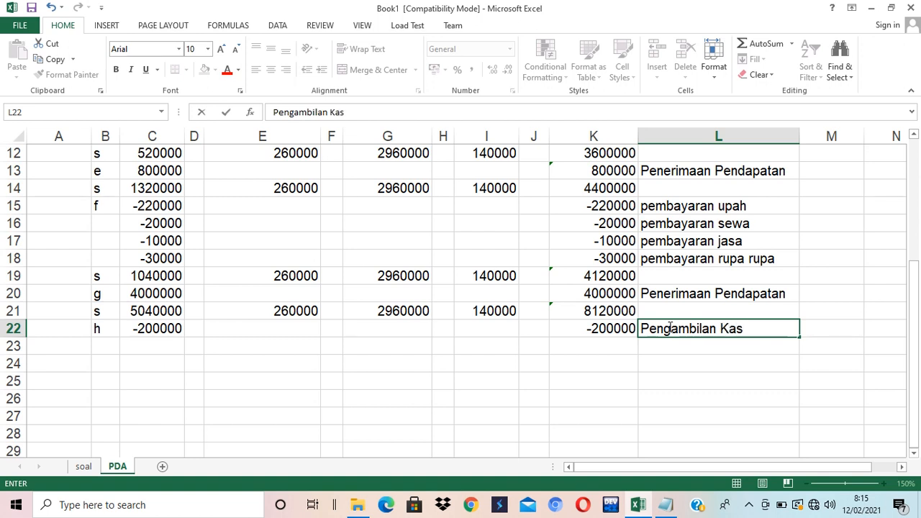
key("Return")
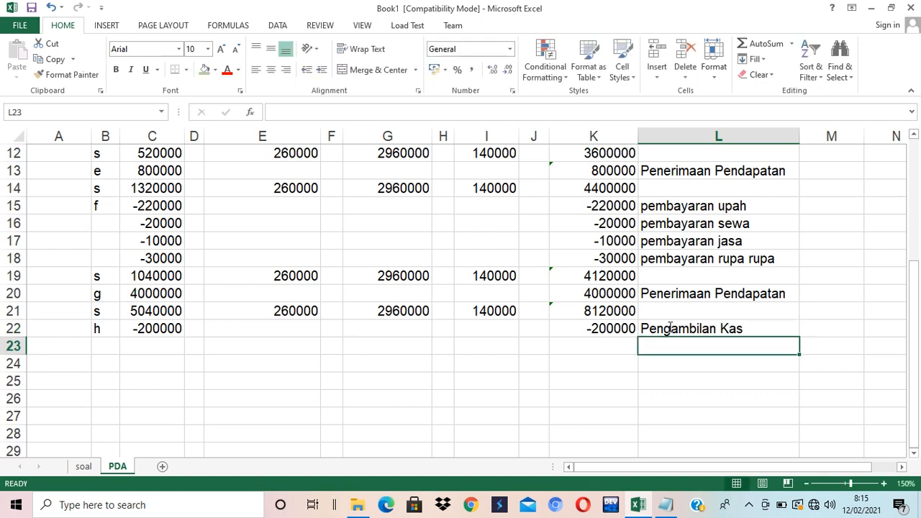
Label the balance row with s in B23 and total KAS in C23 with =SUM(C21:C22)
left_click(104, 346)
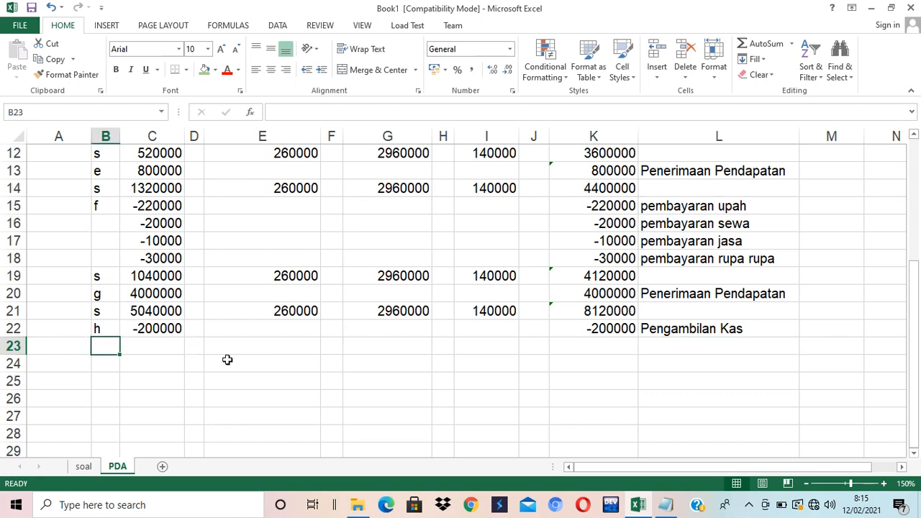
type("s")
key("Tab")
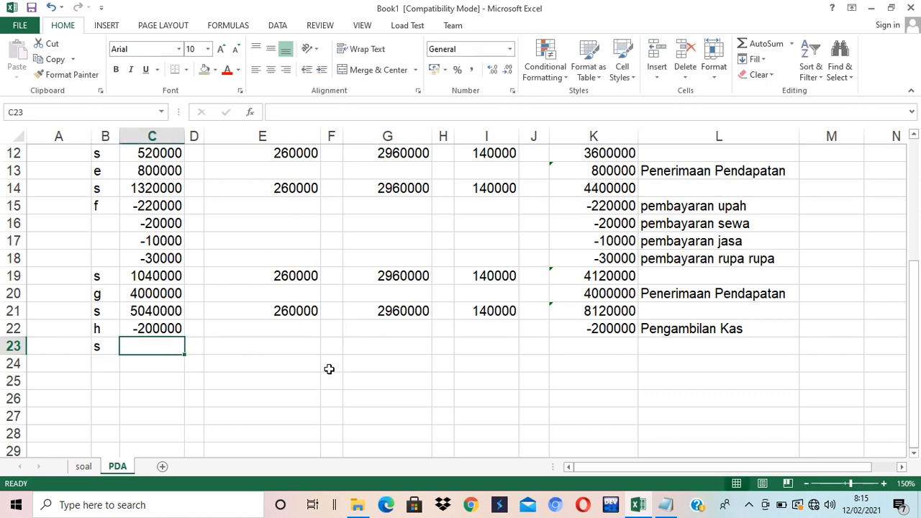
type("=sum)")
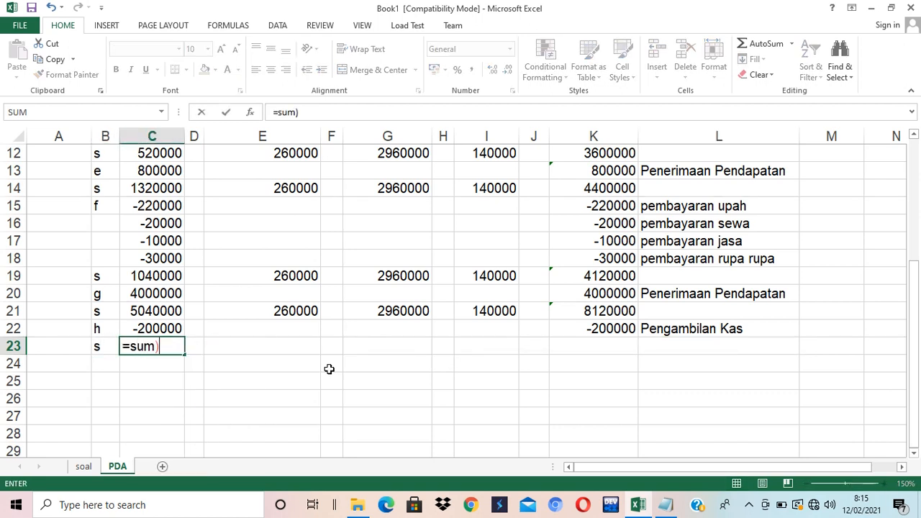
key("BackSpace")
type("(")
key("Left")
key("Left")
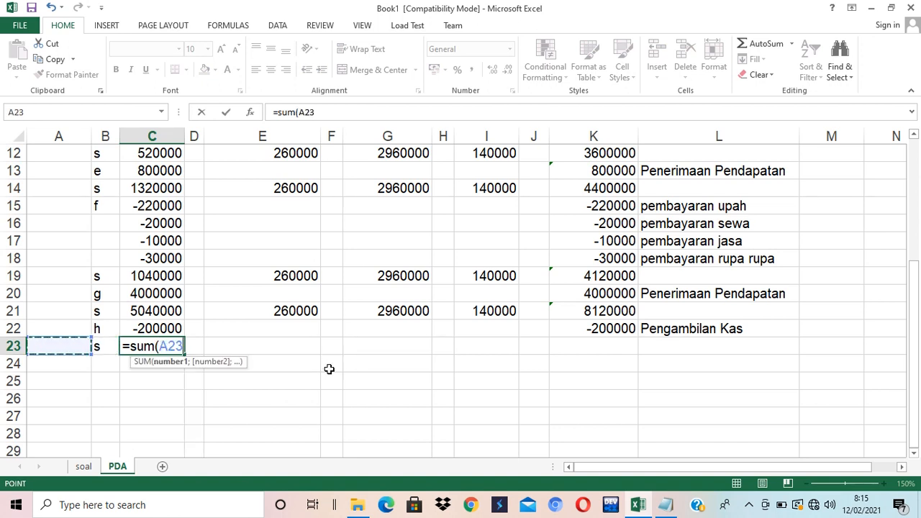
key("Right")
key("Up")
key("Up")
key("Right")
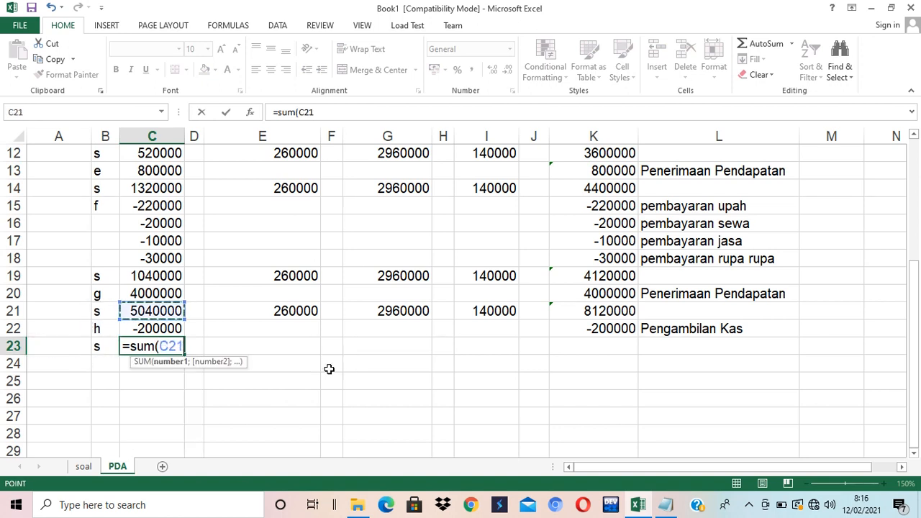
key("shift+Down")
key("Return")
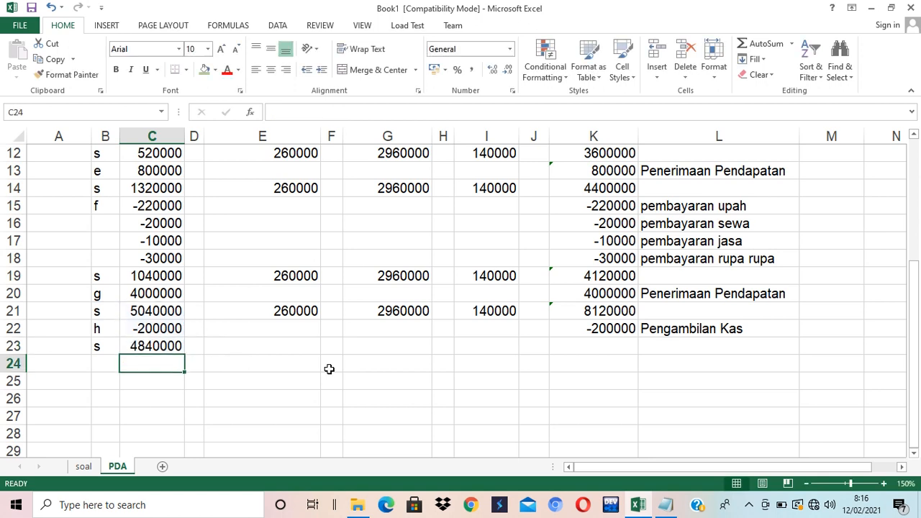
Copy the balance formula from C23 to E23, G23, I23 and K23 to total the remaining accounts after transaction h
key("Up")
key("Right")
key("Left")
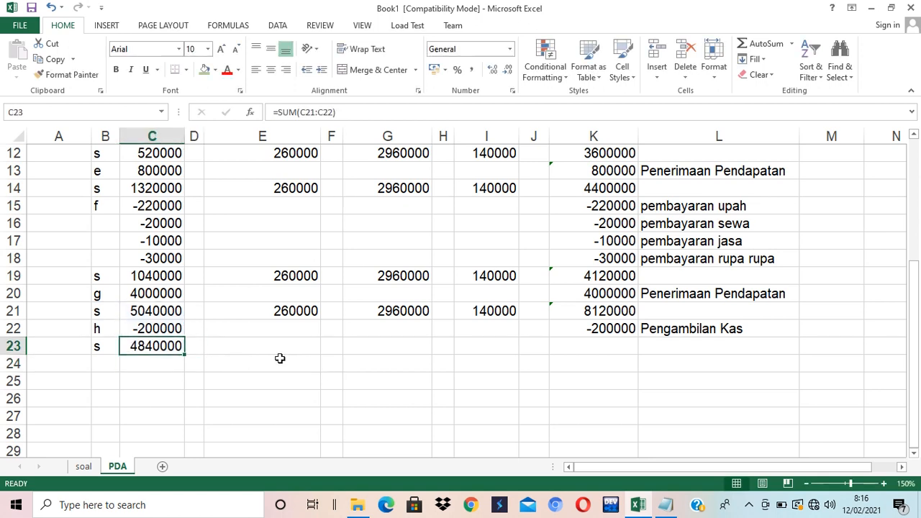
key("ctrl+c")
left_click(244, 346)
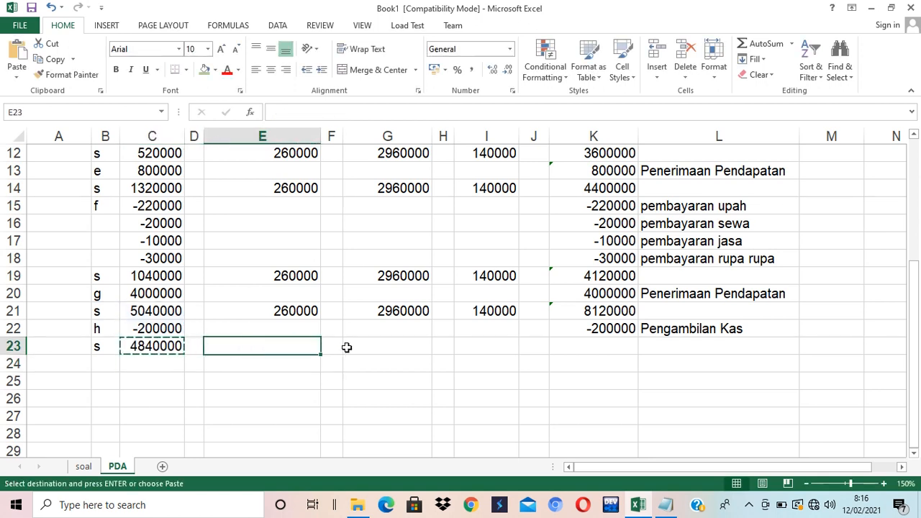
left_click(387, 347, "ctrl")
left_click(502, 342, "ctrl")
left_click(586, 346, "ctrl")
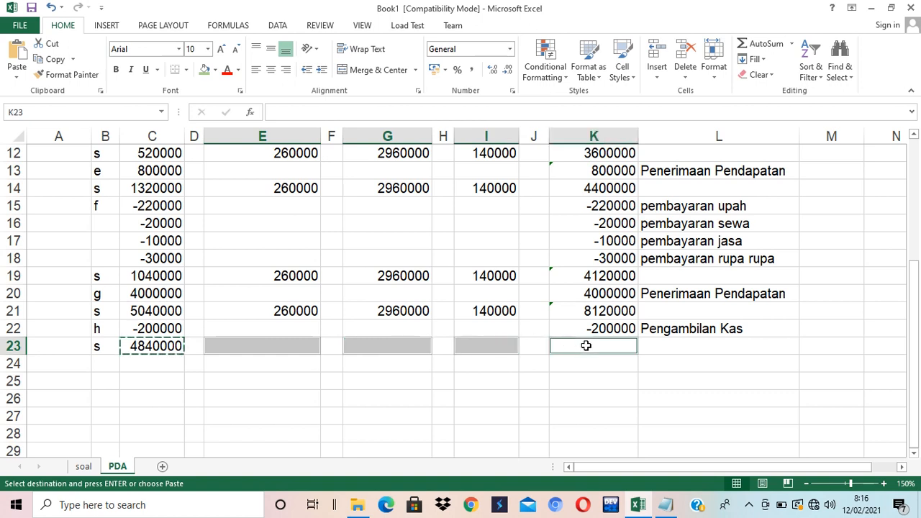
key("ctrl+v")
left_click(730, 386)
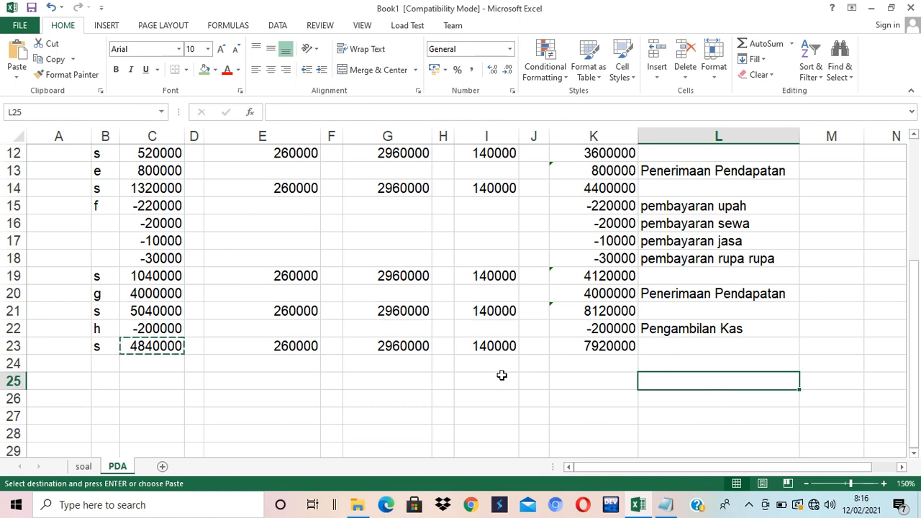
Total the asset balances of KAS, PERLENGKAPAN and PERALATAN in G24 with =SUM(C23;E23;G23)
scroll(502, 375, "up", 4)
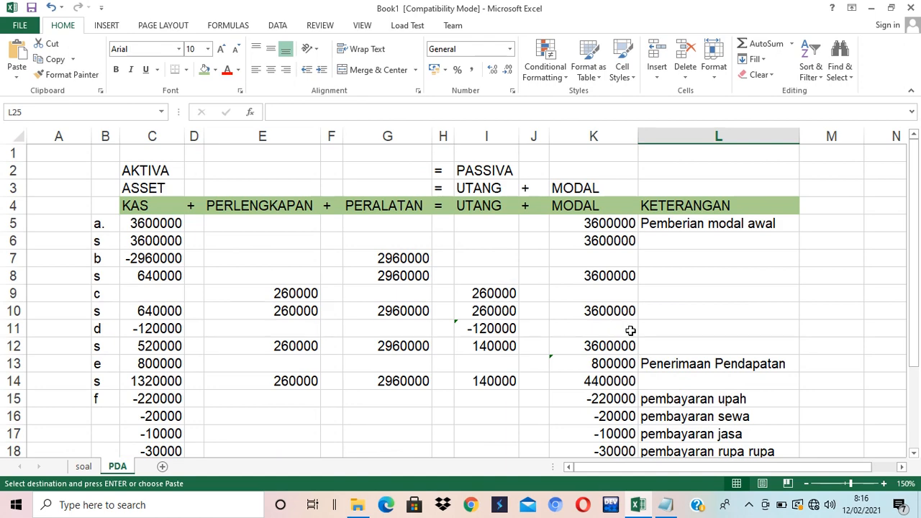
scroll(630, 330, "down", 5)
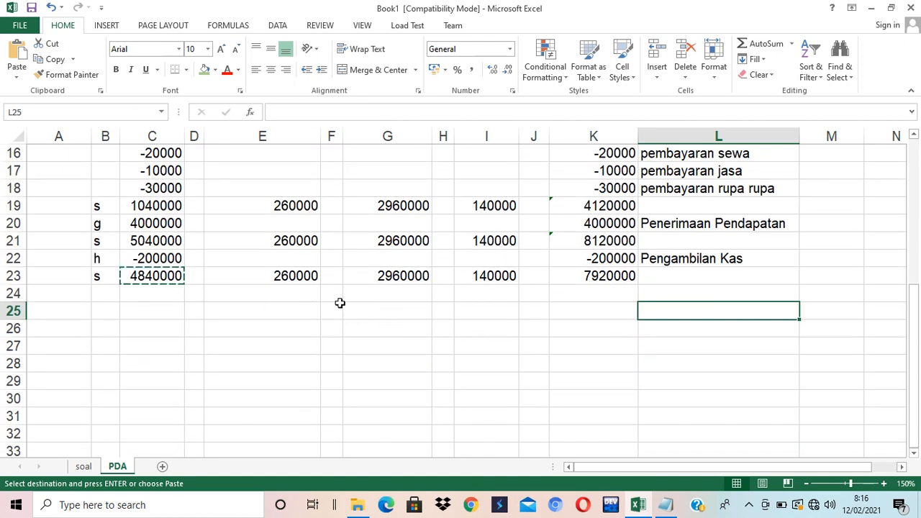
left_click(391, 294)
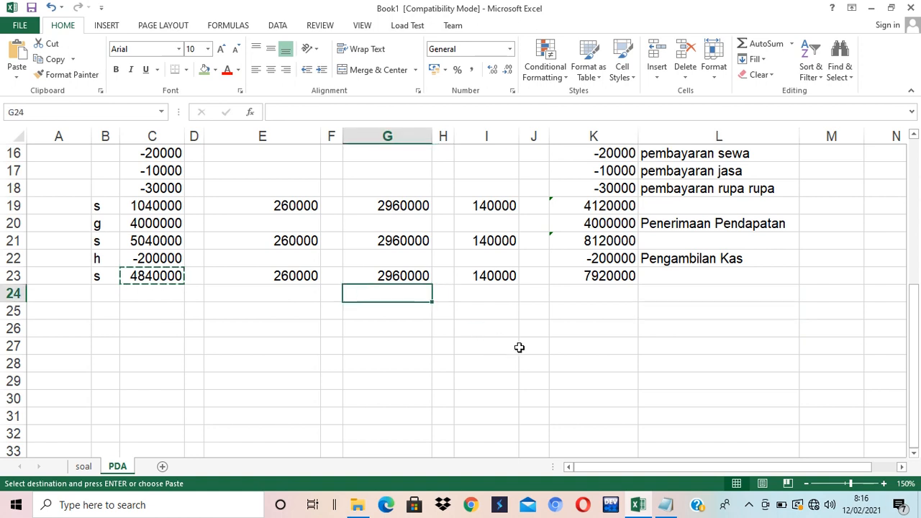
type("=")
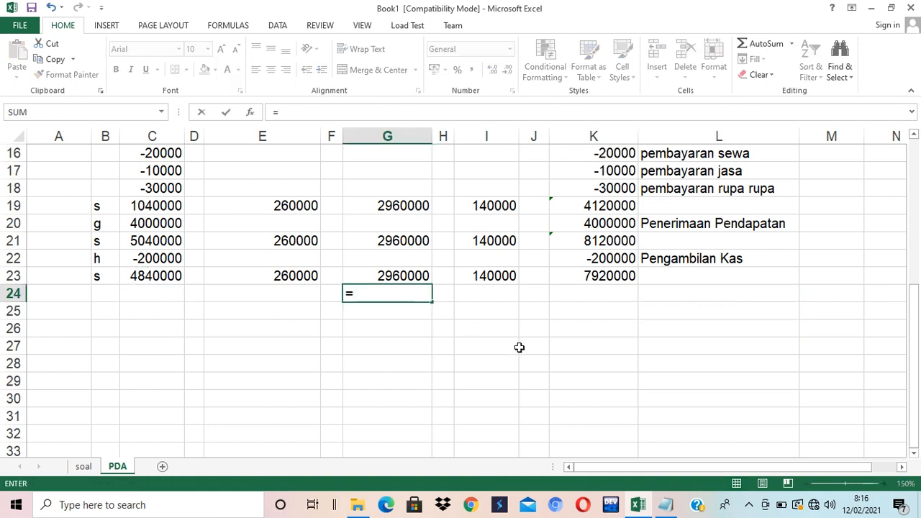
type("sum(")
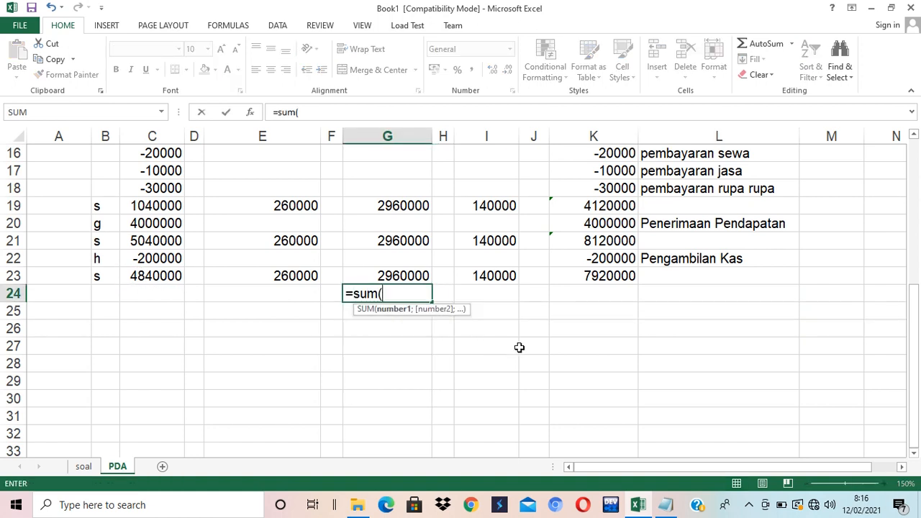
left_click(155, 275)
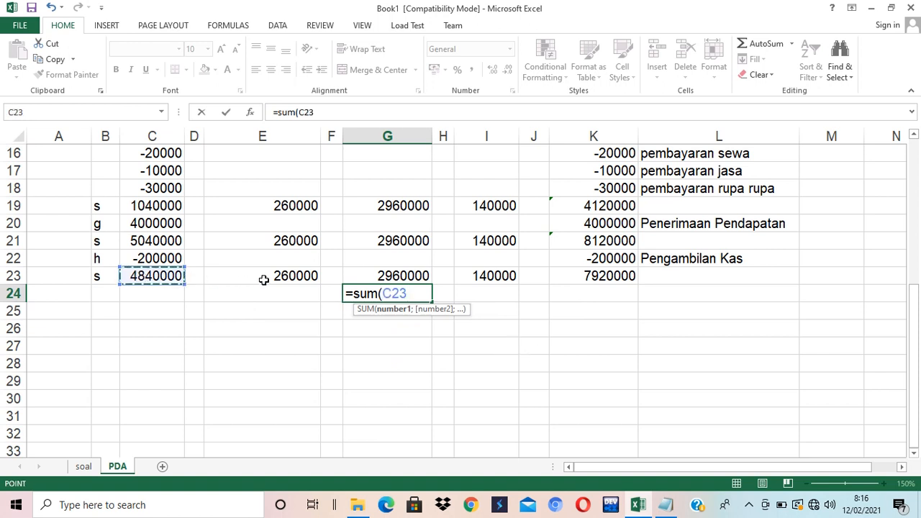
type(";")
left_click(306, 276)
type(";")
left_click(392, 276)
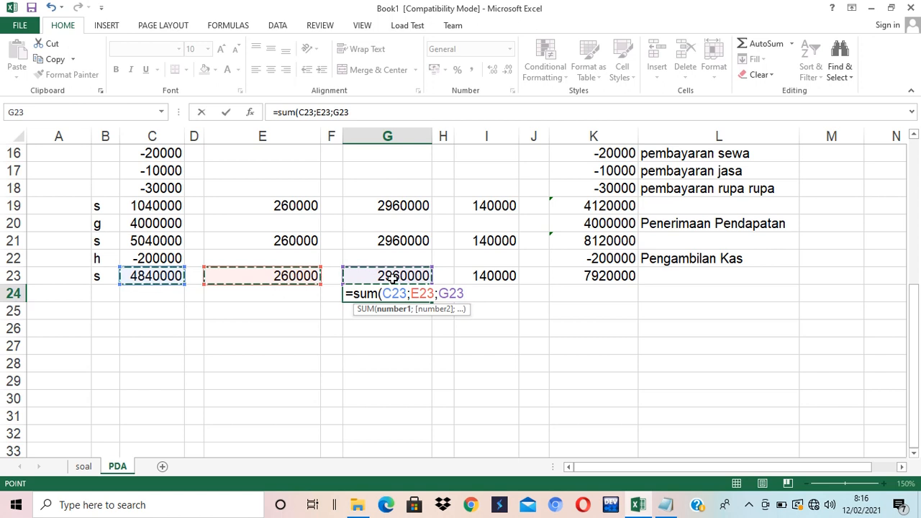
key("Return")
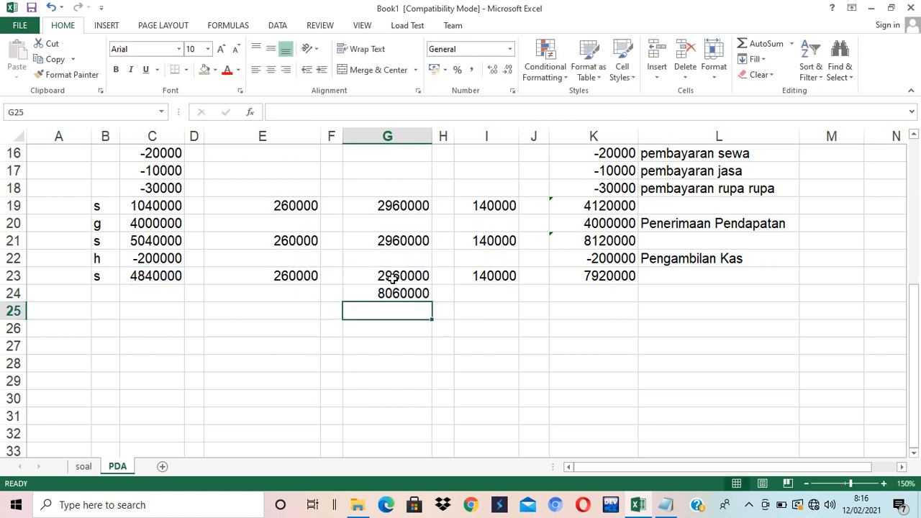
Total the UTANG and MODAL balances in I24 with =SUM(I23;K23) and compare it with the asset total in G24
left_click(490, 289)
type("=sum(")
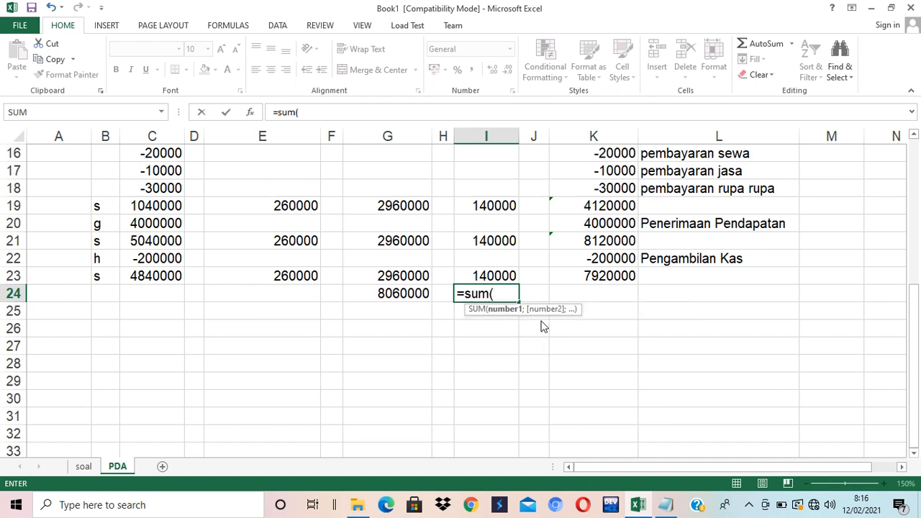
left_click_drag(496, 274, 591, 275)
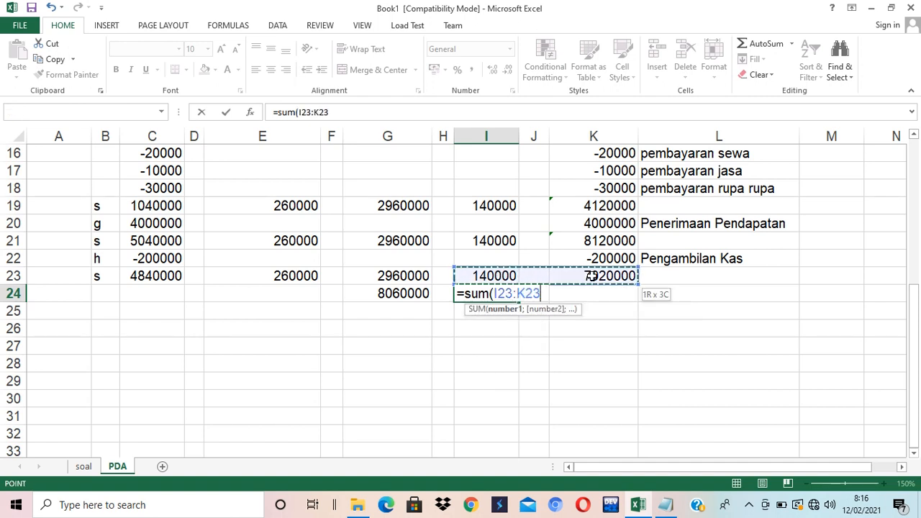
left_click(573, 303)
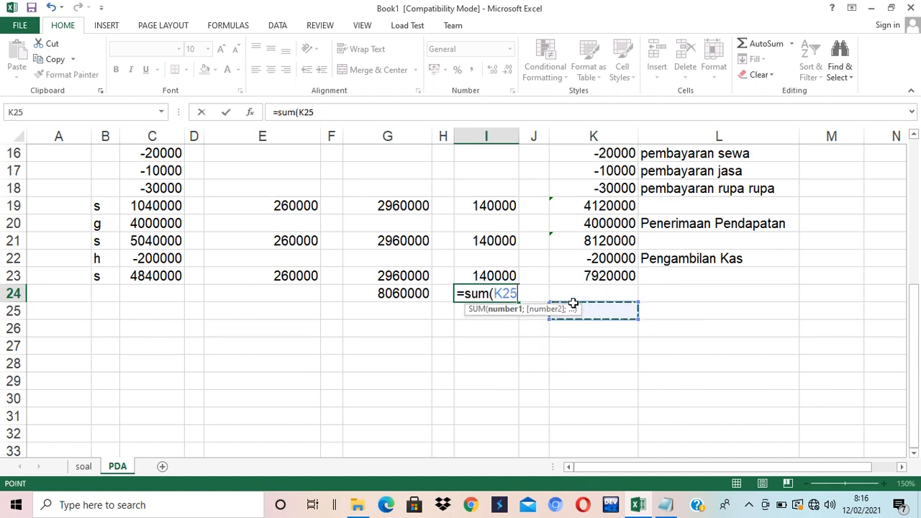
key("BackSpace")
key("BackSpace")
key("BackSpace")
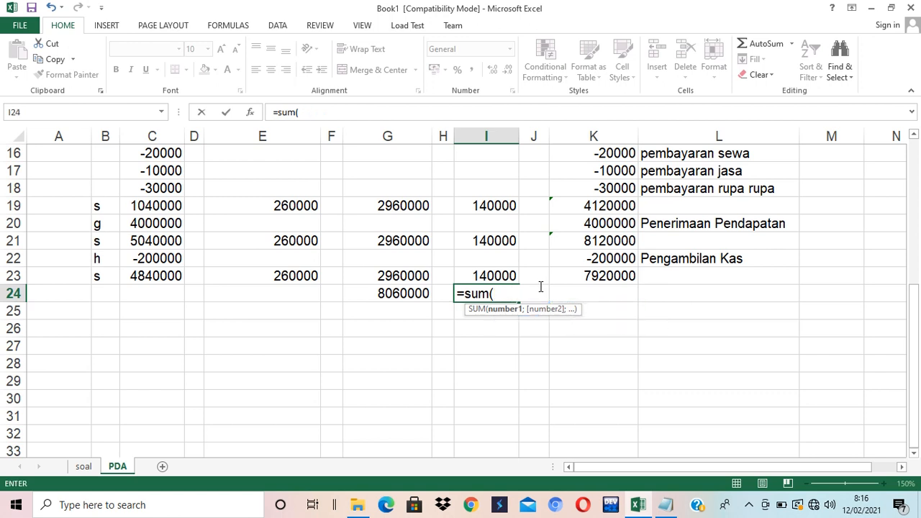
left_click(482, 275)
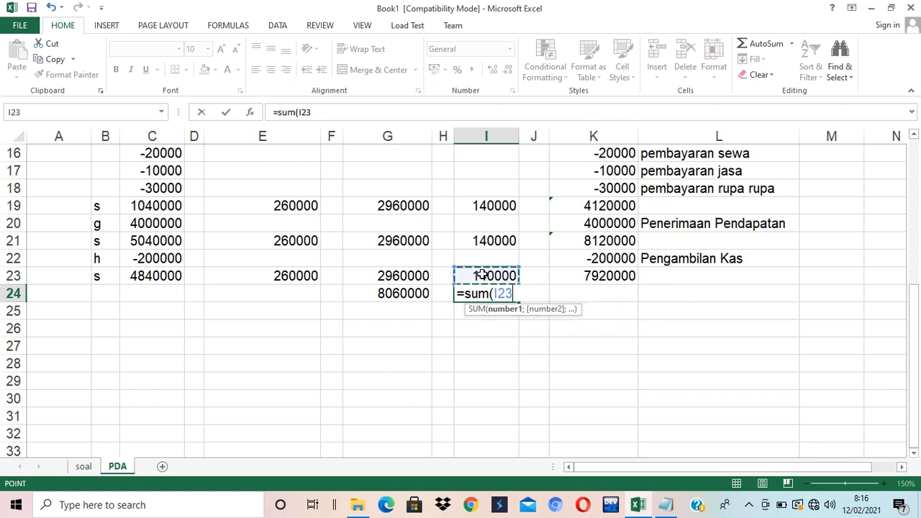
left_click(600, 280, "ctrl")
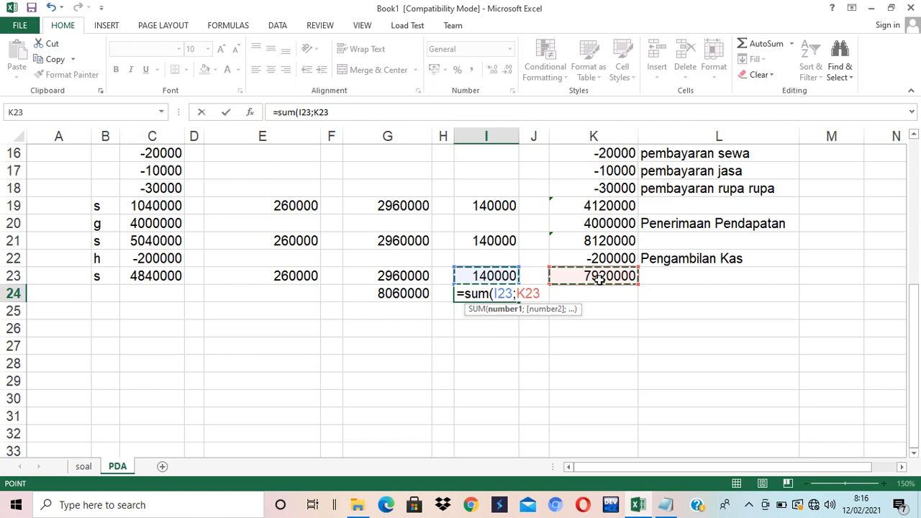
key("Return")
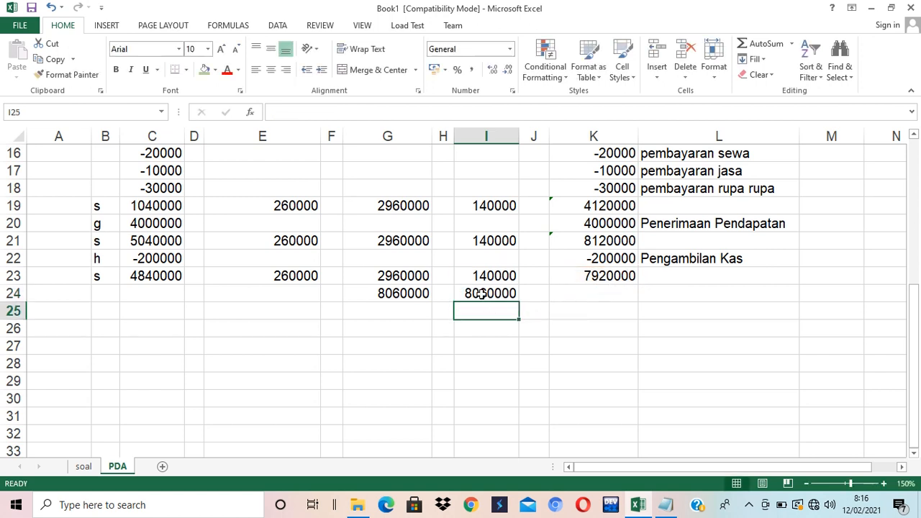
left_click(482, 293)
left_click(411, 293)
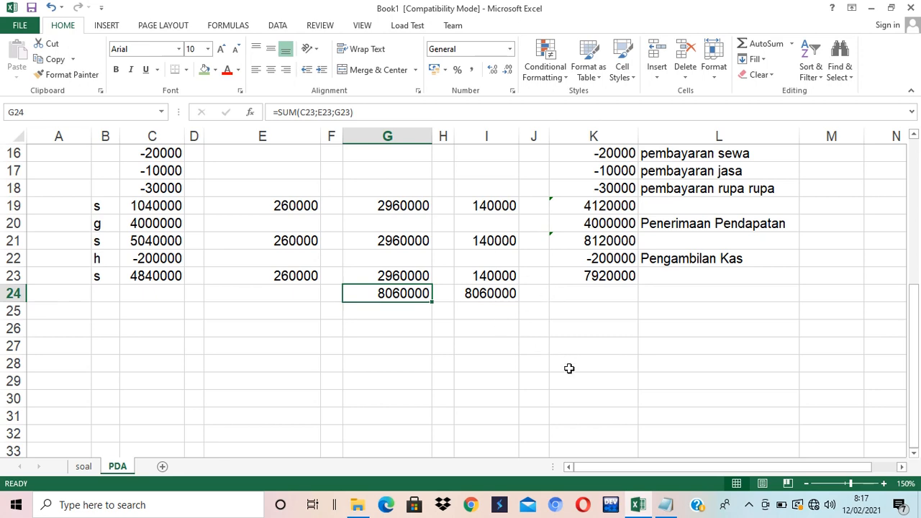
Fill the plus signs from header cells D4 and F4 down through row 23
scroll(569, 369, "up", 5)
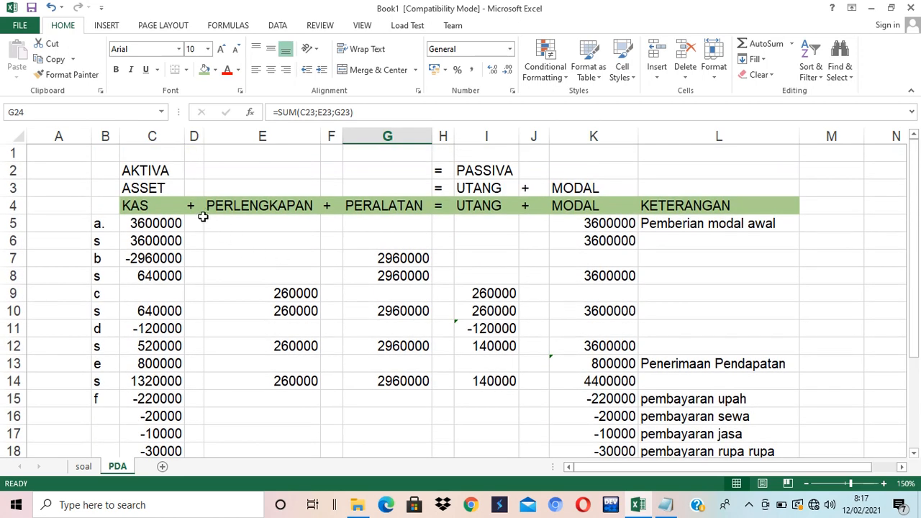
left_click(191, 207)
left_click_drag(205, 218, 205, 405)
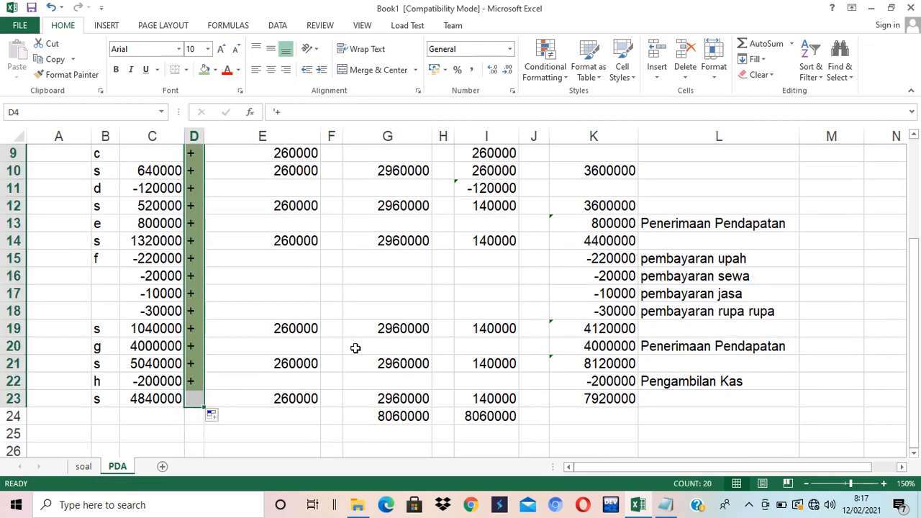
scroll(354, 348, "up", 3)
left_click(333, 208)
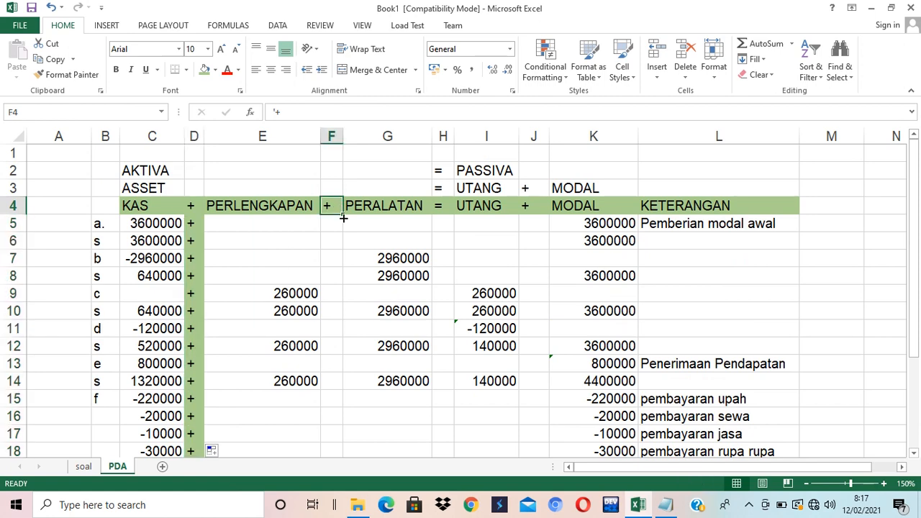
left_click_drag(341, 219, 353, 410)
left_click(336, 208)
Fill the equals sign from header cell H4 down through the totals row, H24
scroll(518, 380, "up", 3)
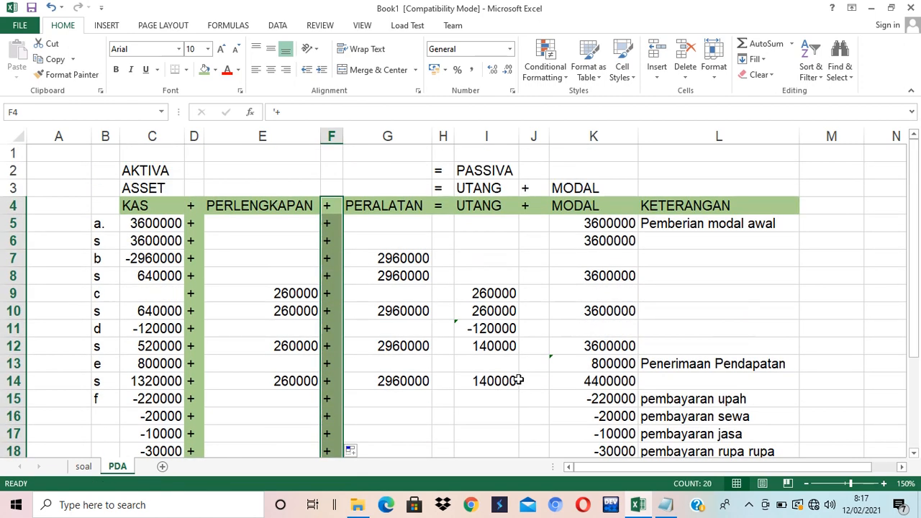
left_click(443, 205)
left_click_drag(457, 214, 461, 426)
scroll(531, 320, "up", 3)
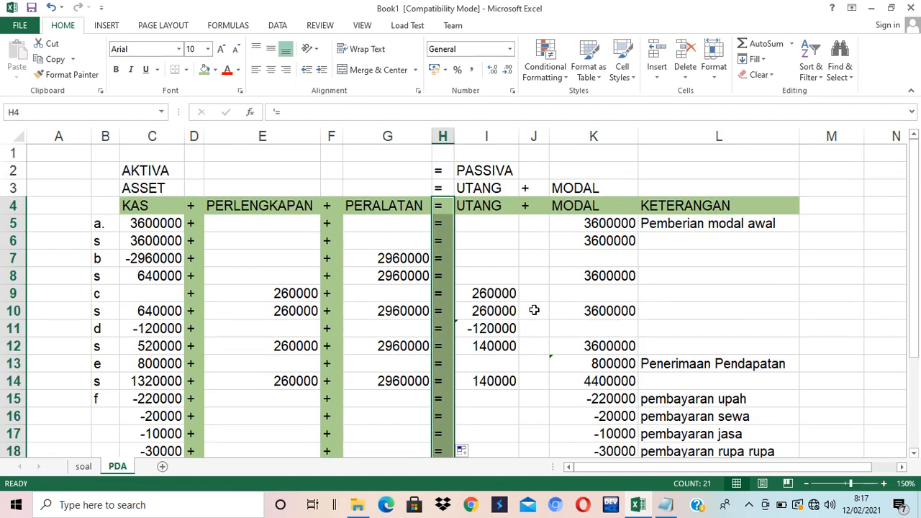
Fill the plus sign from J4 down through J23 and make column J slightly narrower
left_click(535, 210)
left_click_drag(549, 215, 552, 406)
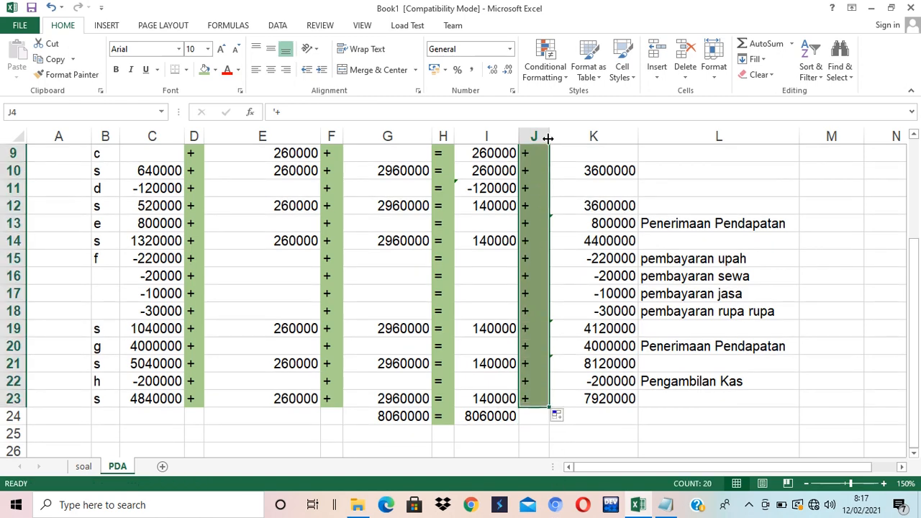
left_click_drag(548, 138, 541, 147)
left_click(558, 223)
Apply All Borders and a Thick Box Border to the table range B4:L23
scroll(576, 310, "up", 3)
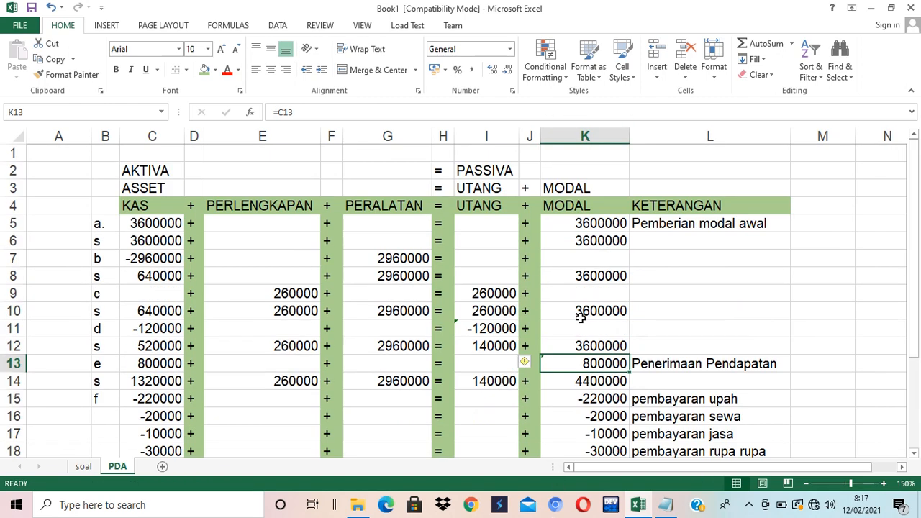
left_click_drag(101, 202, 699, 417)
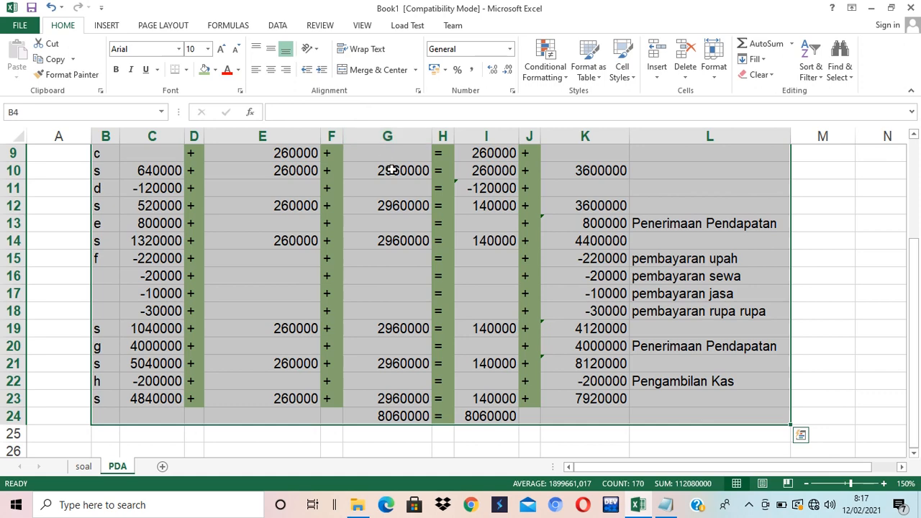
key("shift+Up")
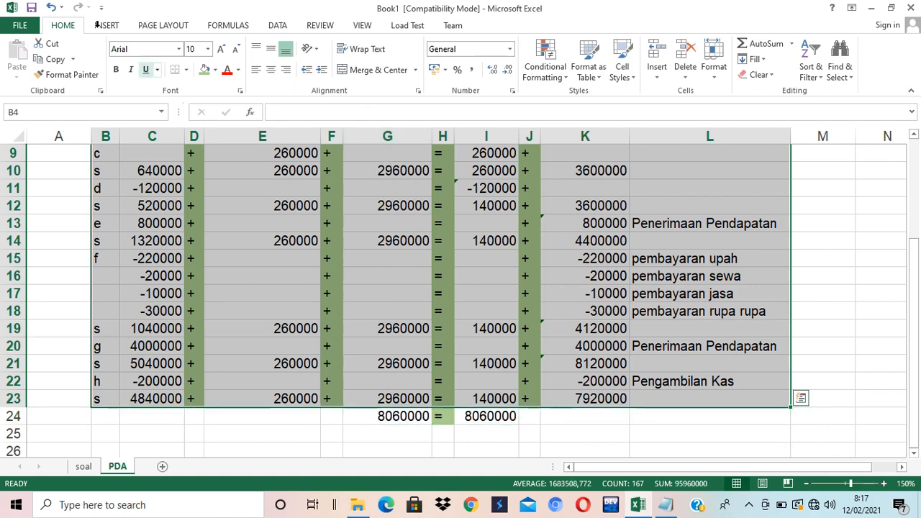
left_click(186, 71)
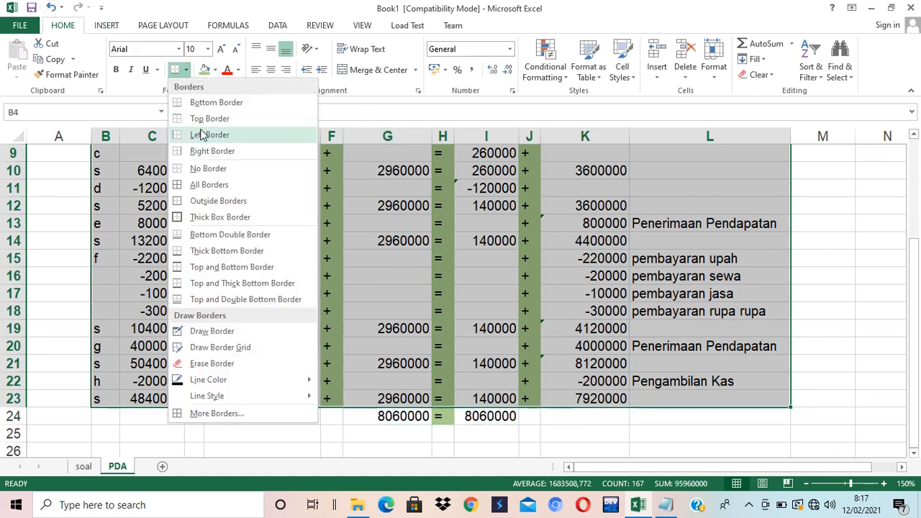
left_click(209, 185)
scroll(310, 259, "up", 3)
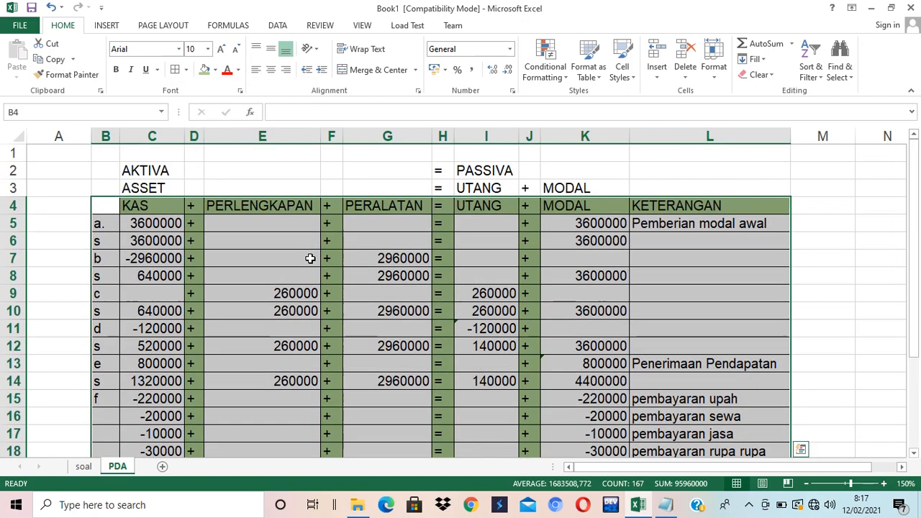
left_click(186, 69)
left_click(202, 221)
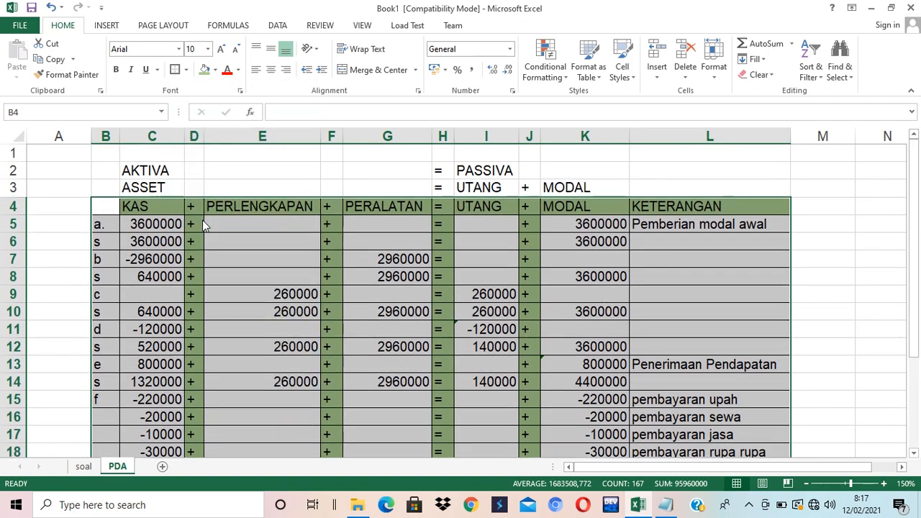
Apply Outside Borders to the totals cells G24:I24
scroll(345, 245, "down", 7)
scroll(423, 268, "up", 1)
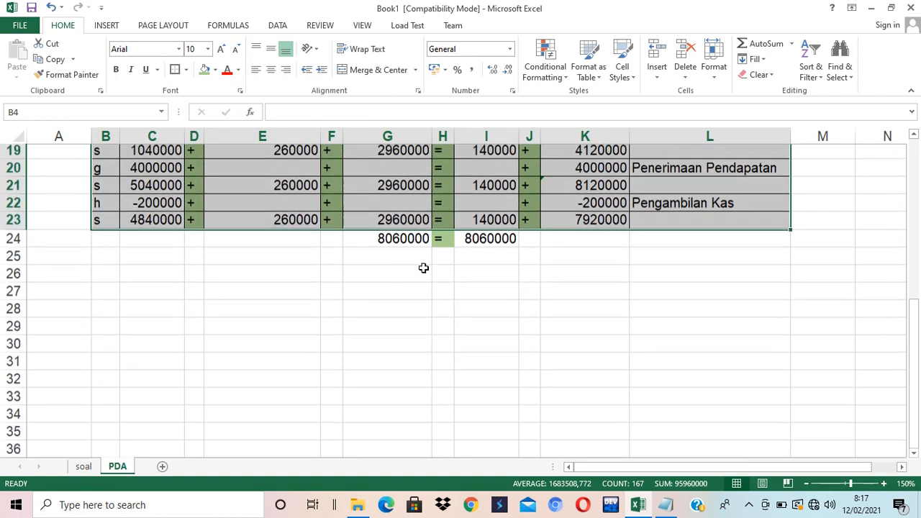
left_click_drag(401, 241, 473, 240)
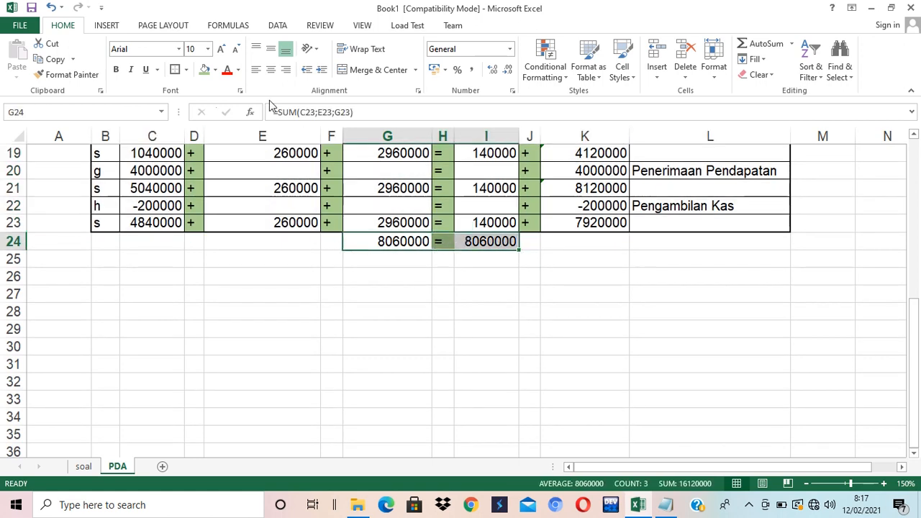
left_click(186, 69)
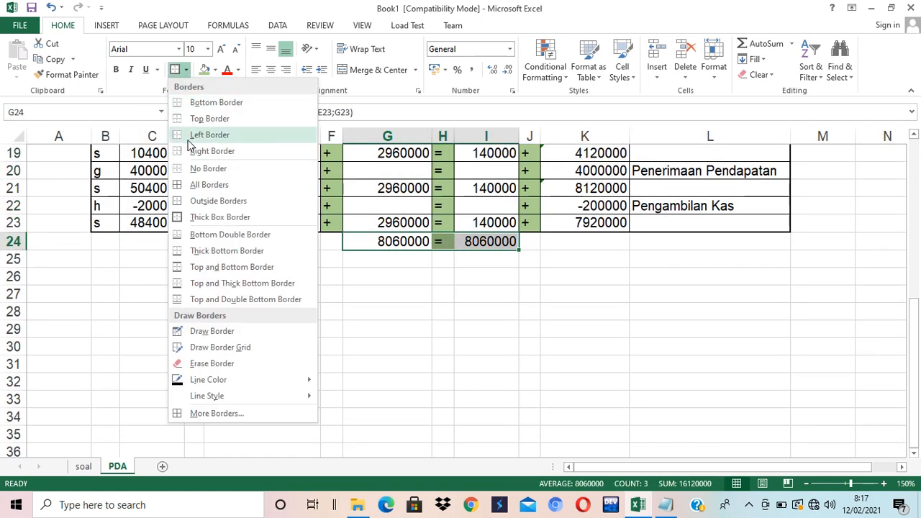
left_click(204, 200)
left_click(430, 326)
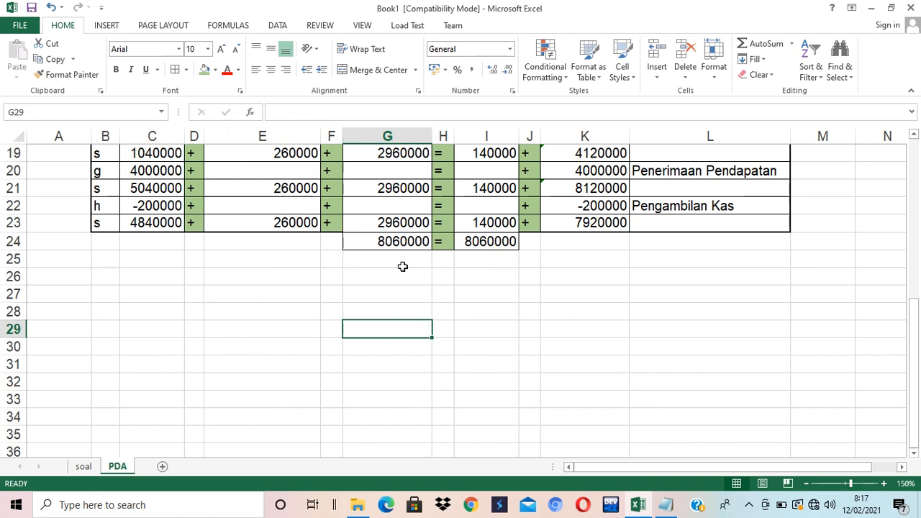
Apply a Thick Box Border around the totals cells G24:I24
left_click_drag(393, 240, 461, 241)
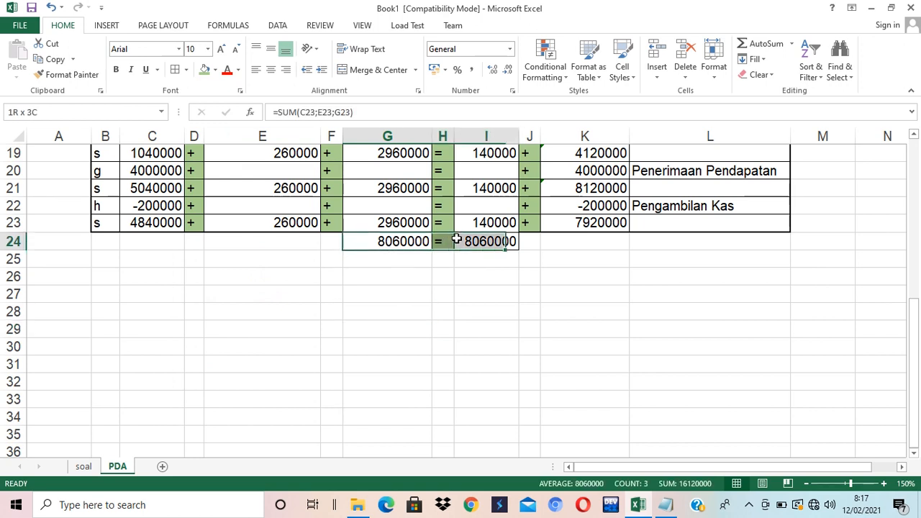
left_click(186, 70)
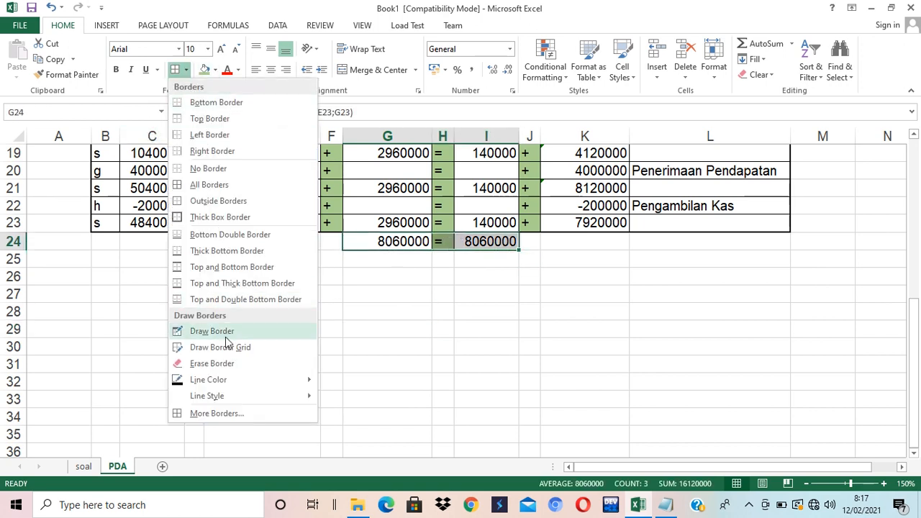
left_click(193, 216)
left_click(423, 328)
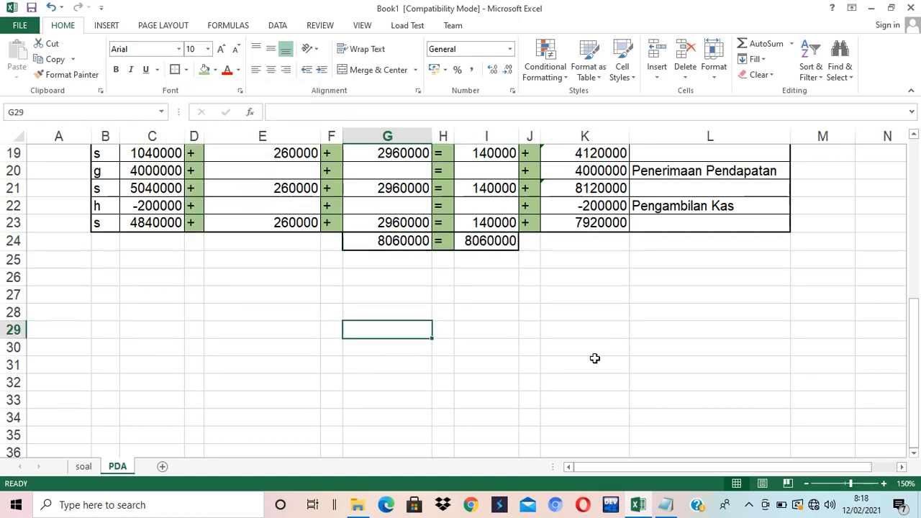
Format the table amounts in C5:K24 as Accounting with the Rp symbol and 0 decimal places
scroll(594, 360, "up", 6)
scroll(595, 360, "down", 2)
scroll(594, 360, "up", 2)
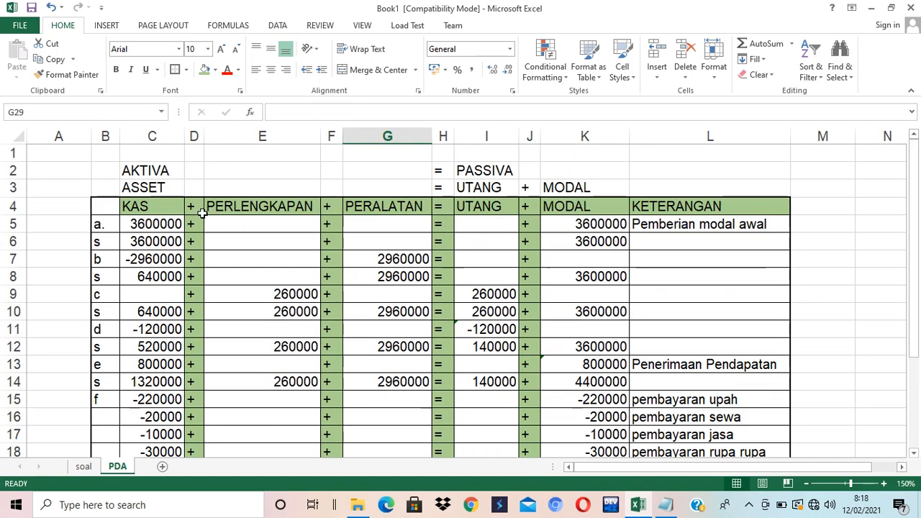
left_click_drag(131, 229, 578, 412)
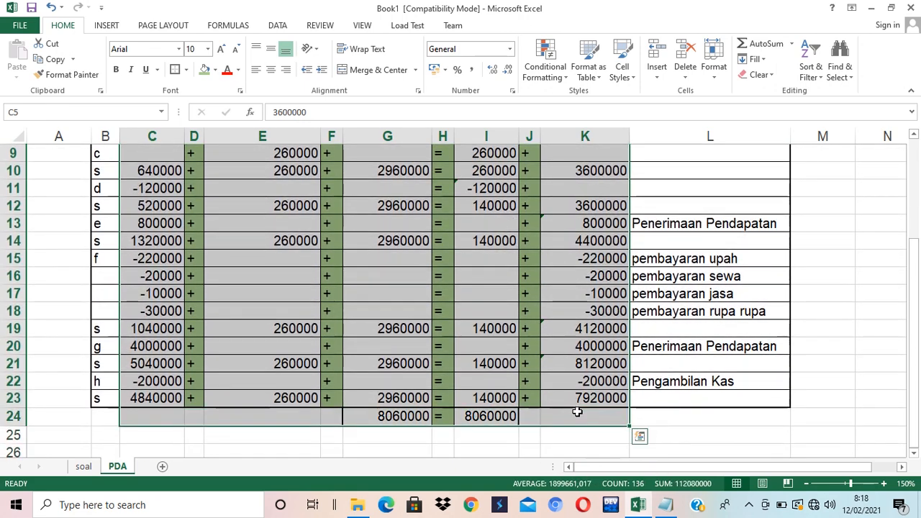
scroll(578, 412, "up", 3)
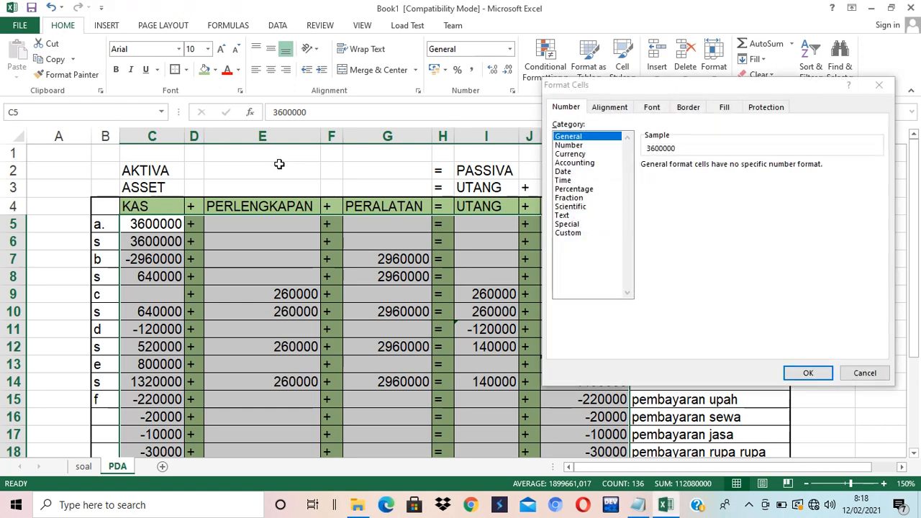
left_click(580, 155)
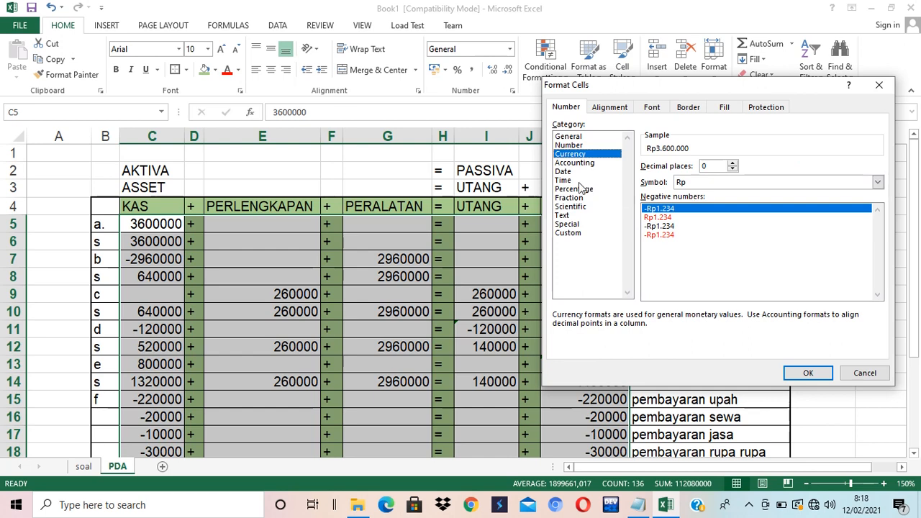
left_click(575, 164)
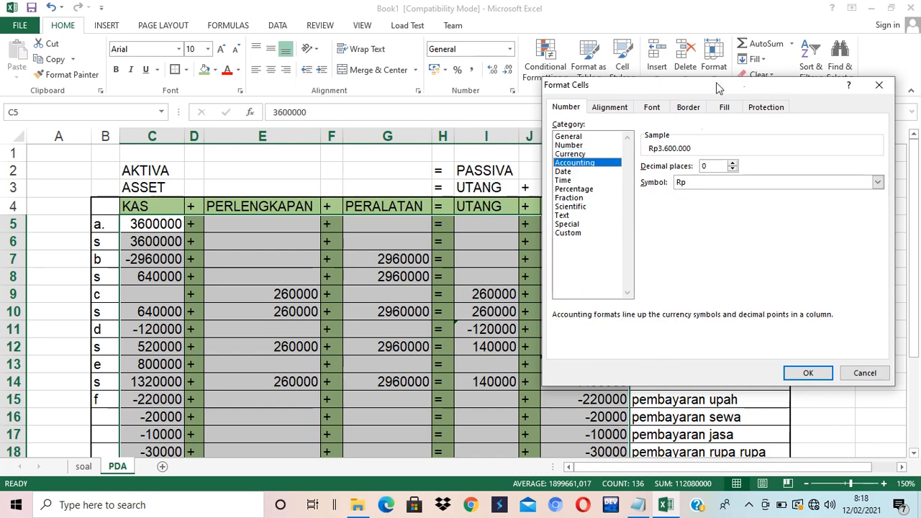
left_click(808, 373)
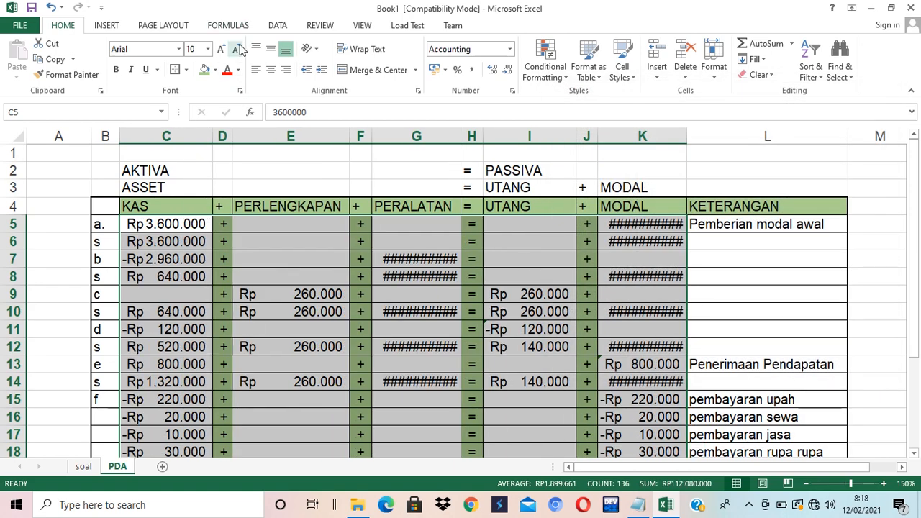
Change the number format of C5:K24 to Currency with the Rp symbol, 0 decimals and red negative numbers with a minus sign
key("ctrl+1")
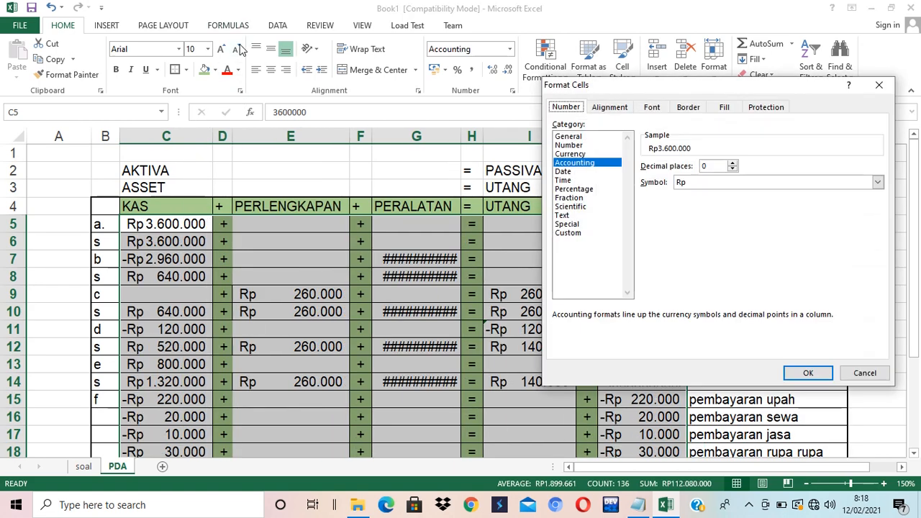
left_click(602, 154)
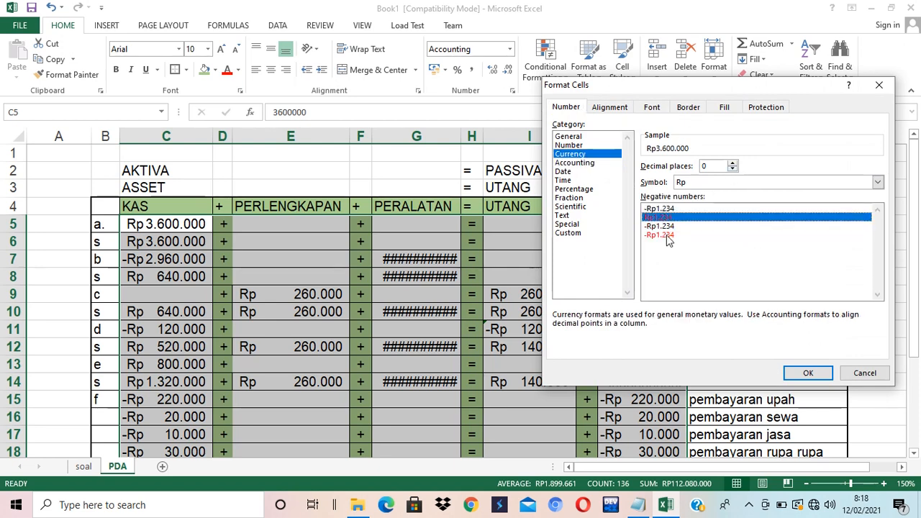
left_click(670, 235)
left_click(807, 372)
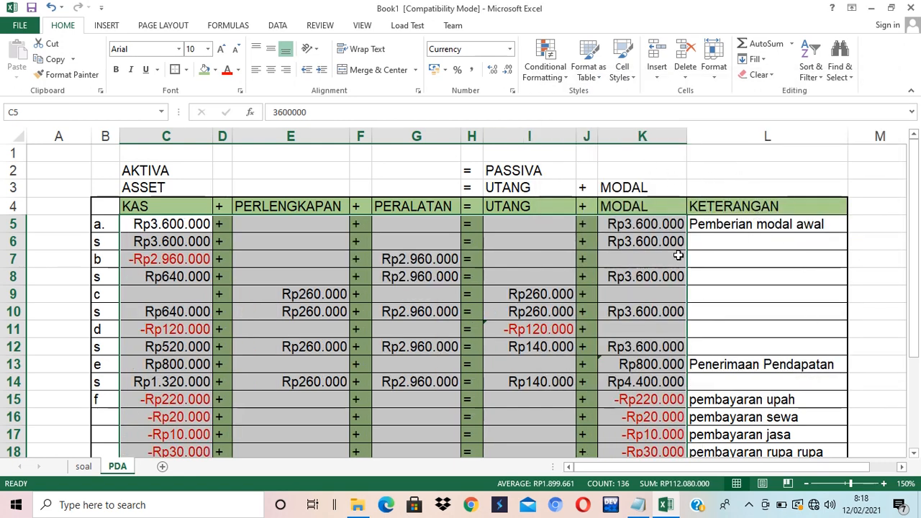
left_click(619, 275)
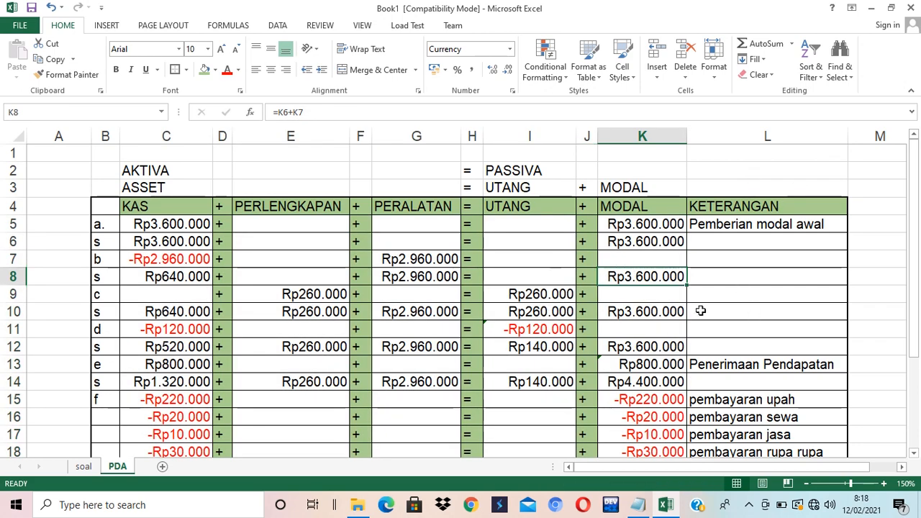
Make the PERLENGKAPAN column E narrower and review the formatted table
scroll(700, 311, "down", 5)
scroll(700, 311, "up", 4)
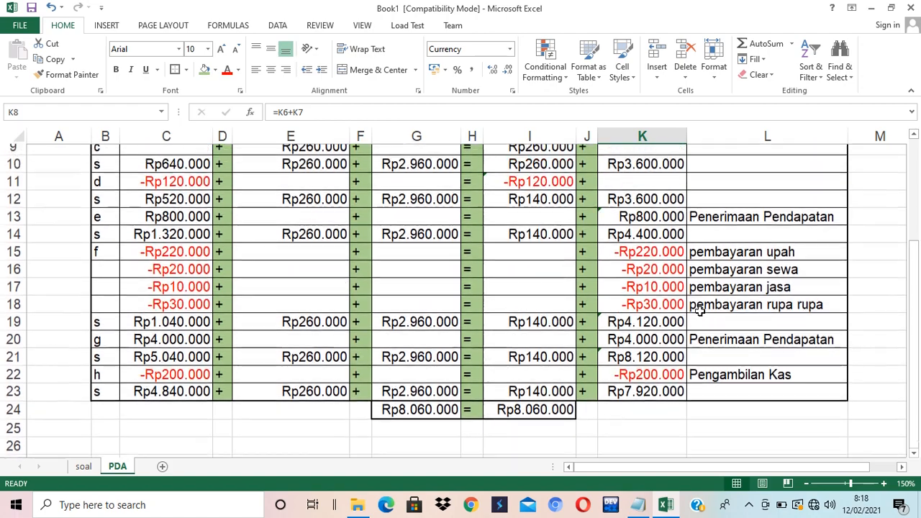
scroll(701, 311, "down", 1)
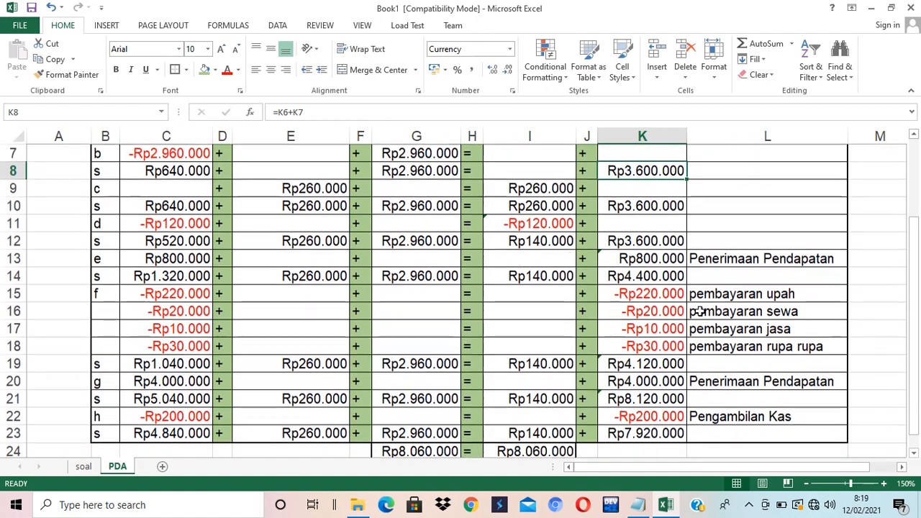
scroll(700, 311, "up", 1)
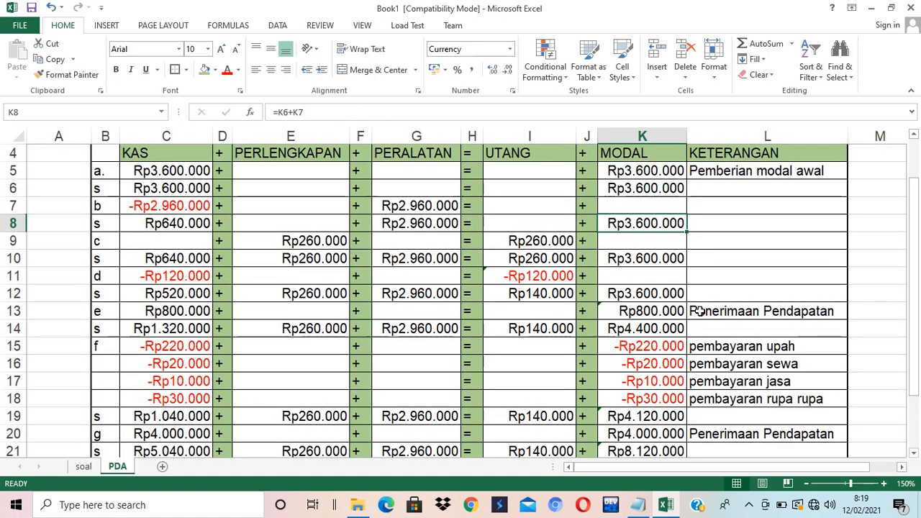
left_click_drag(350, 130, 316, 127)
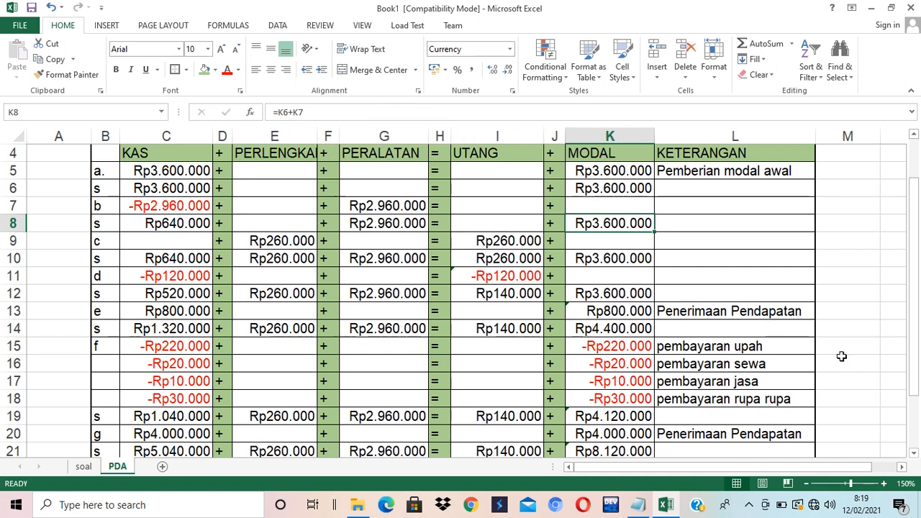
scroll(846, 356, "down", 2)
scroll(845, 356, "up", 1)
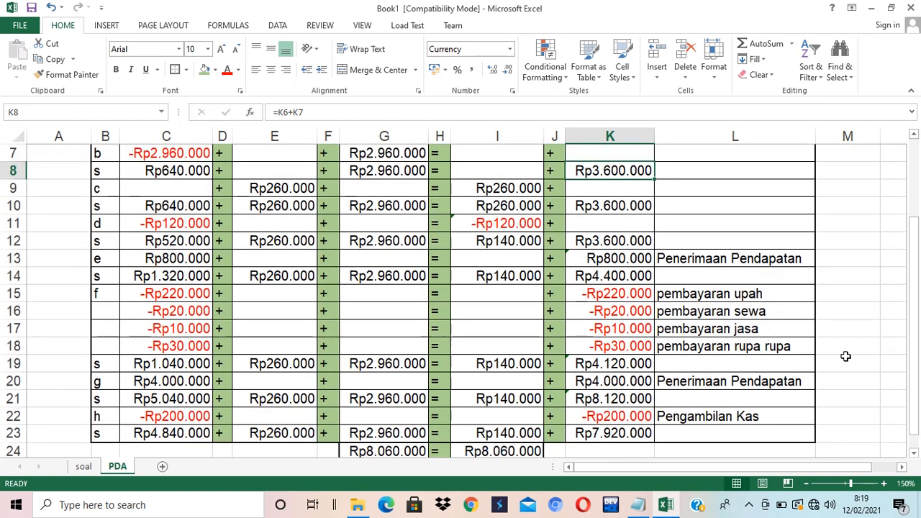
scroll(846, 357, "up", 1)
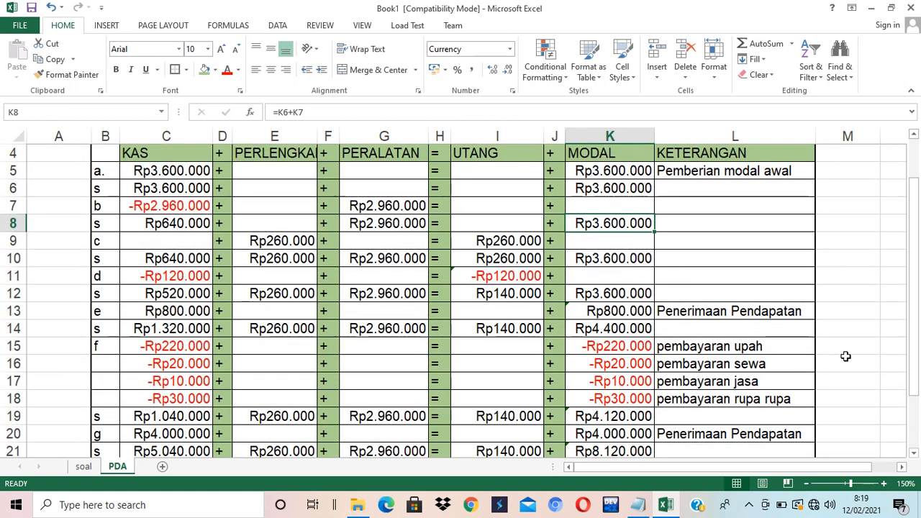